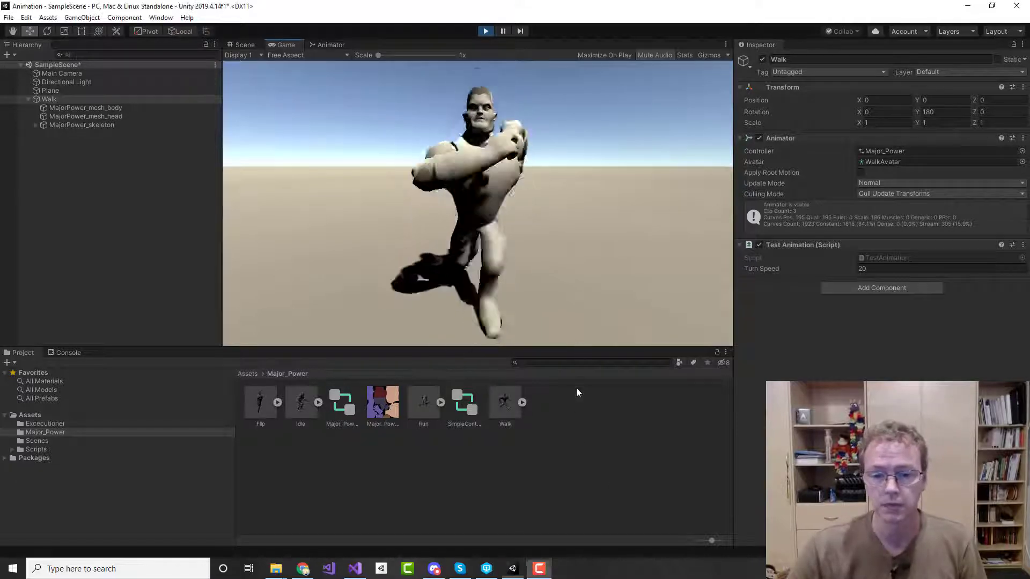
Enlarge the Game view, stop play mode and delete the Walk character from the scene
left_click_drag(576, 348, 576, 392)
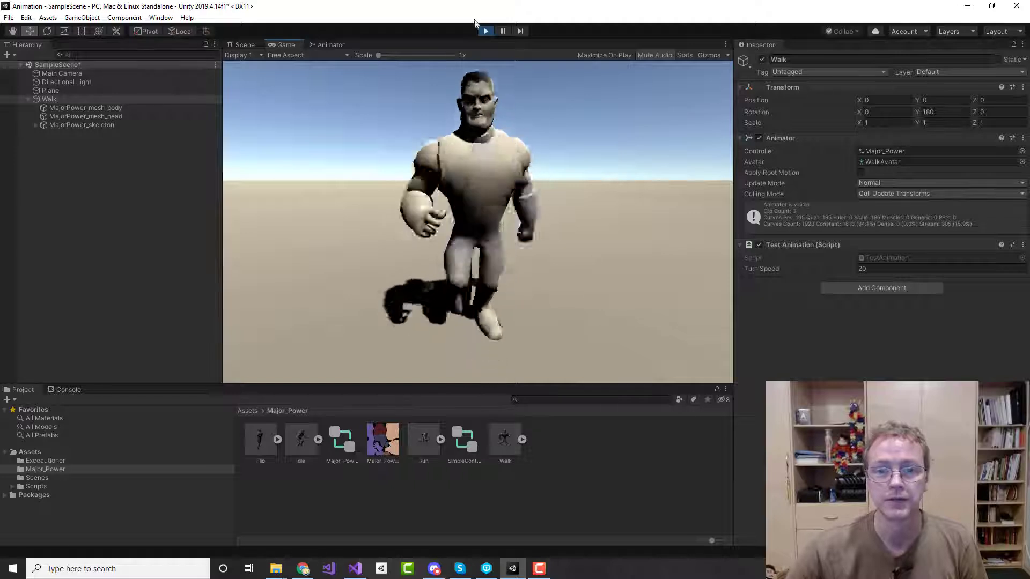
key("ctrl+p")
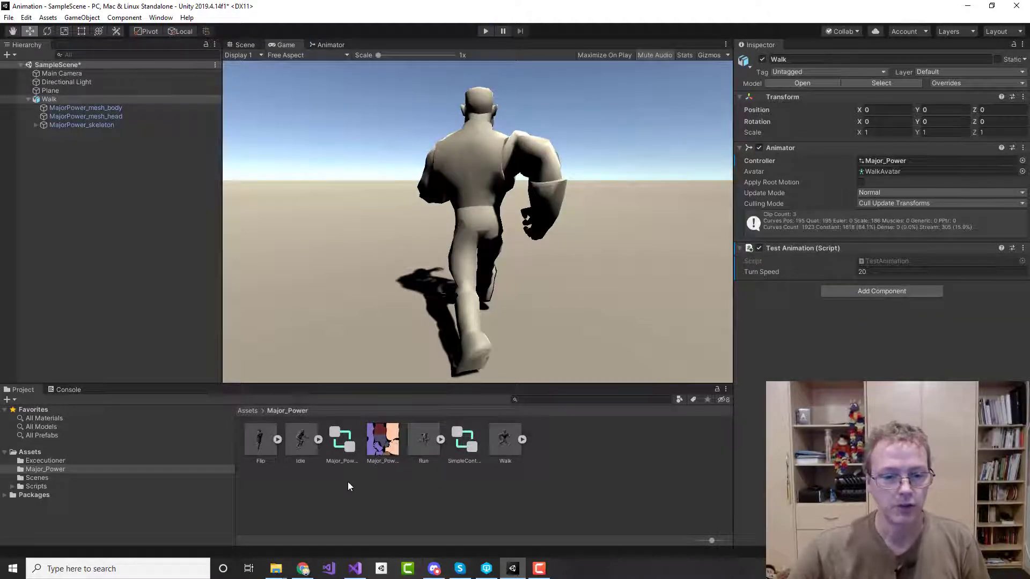
left_click(48, 99)
key("Delete")
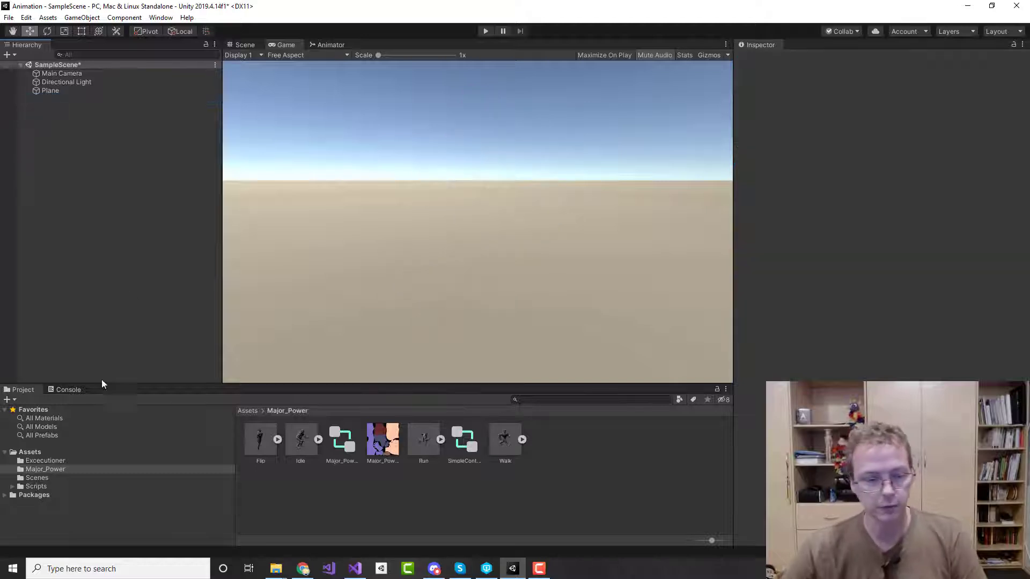
Create a folder named TestChar directly under the project's Assets folder
left_click(60, 453)
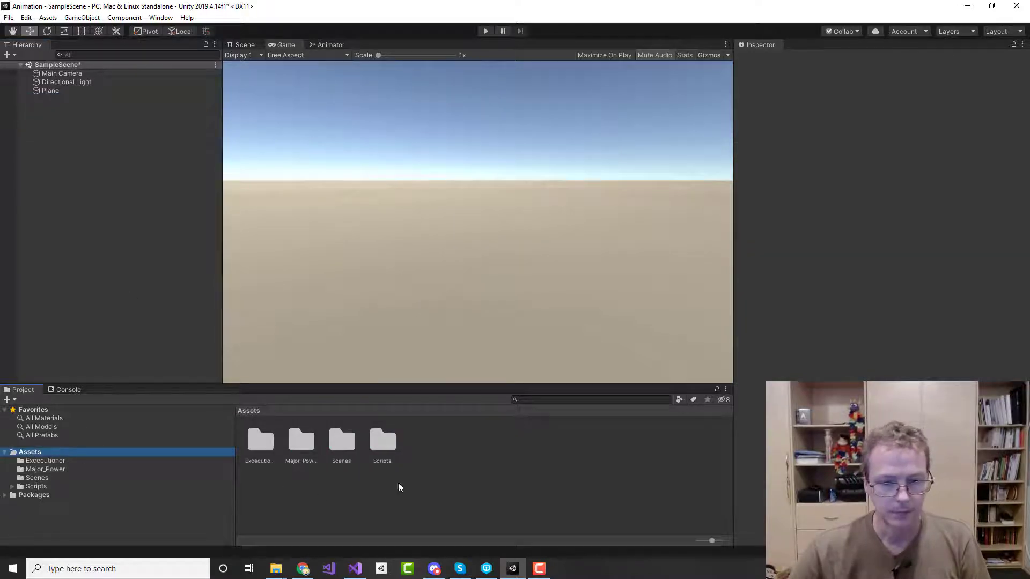
right_click(436, 457)
mouse_move(523, 191)
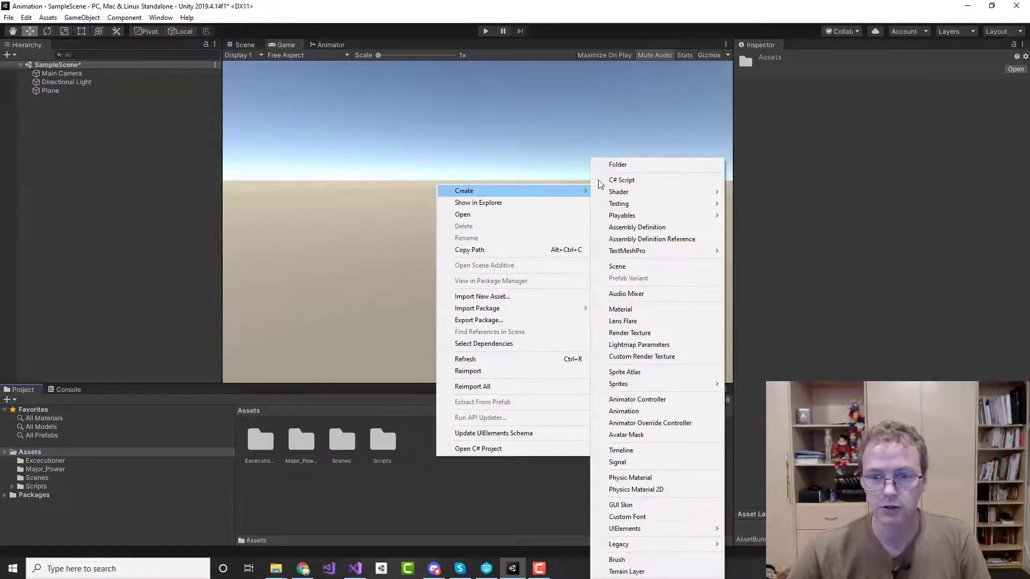
left_click(635, 165)
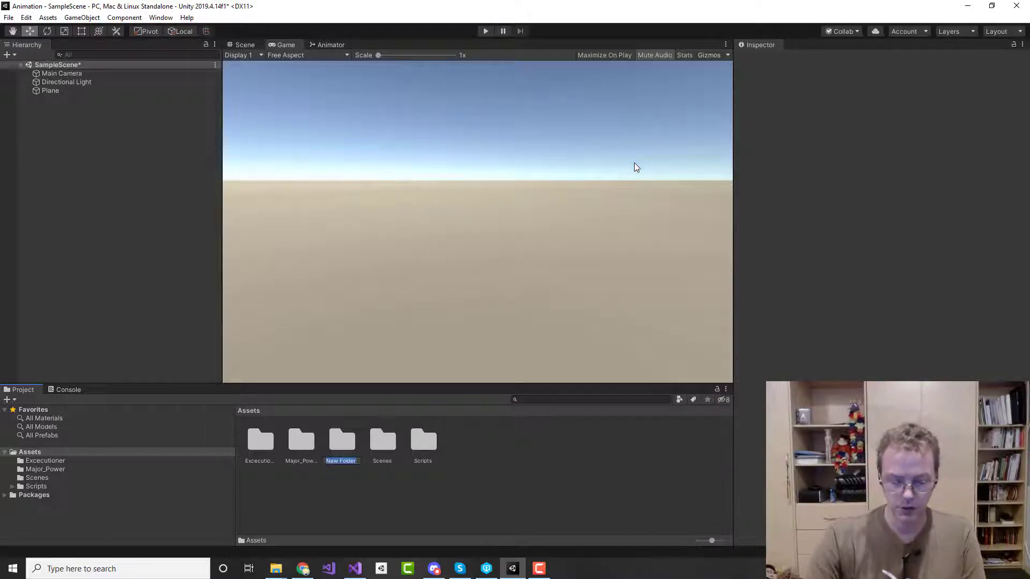
type("TestChar")
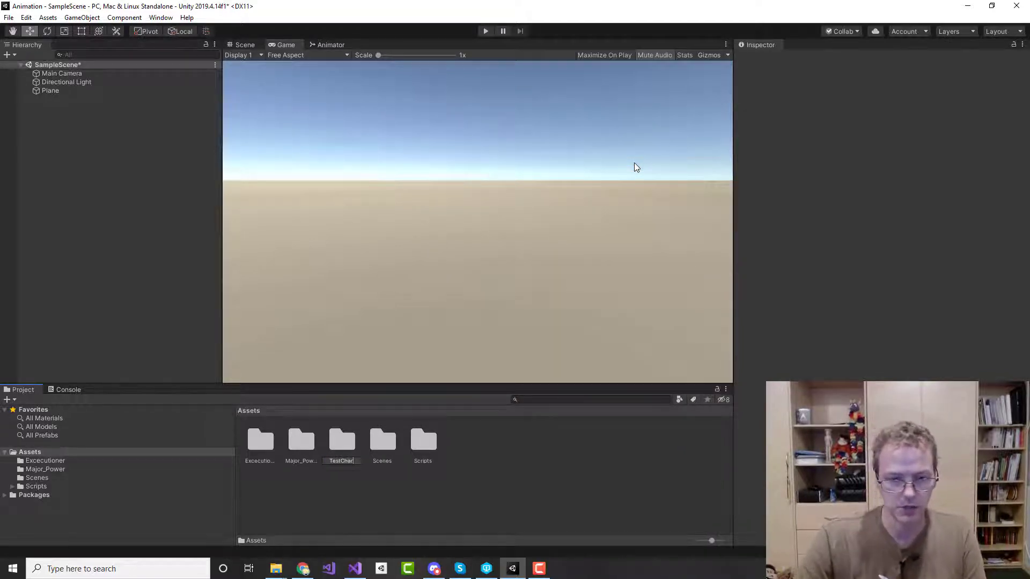
key("Return")
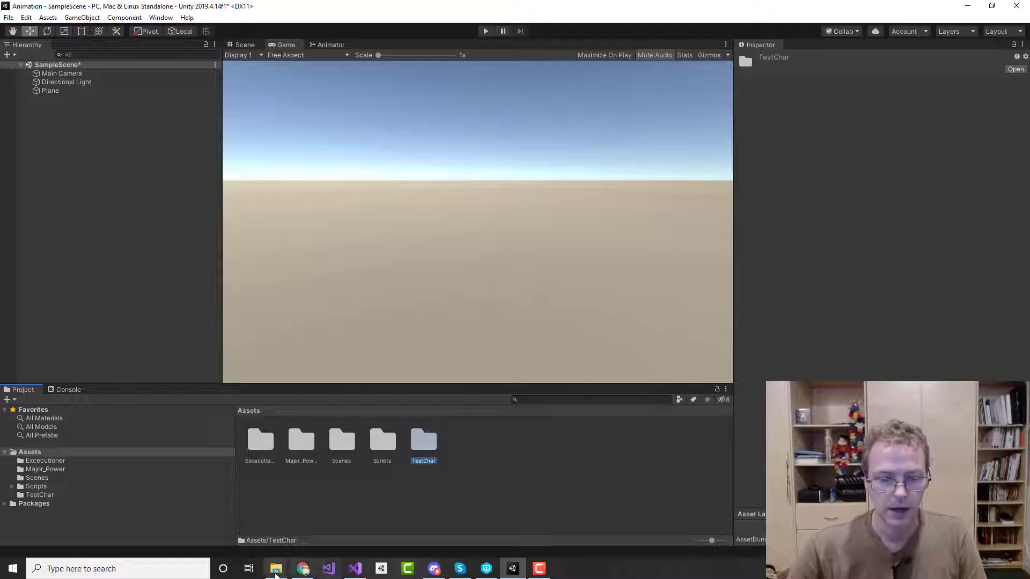
Show the Flip model from the Major_Power folder in File Explorer and move that window clear of the project files
mouse_move(275, 573)
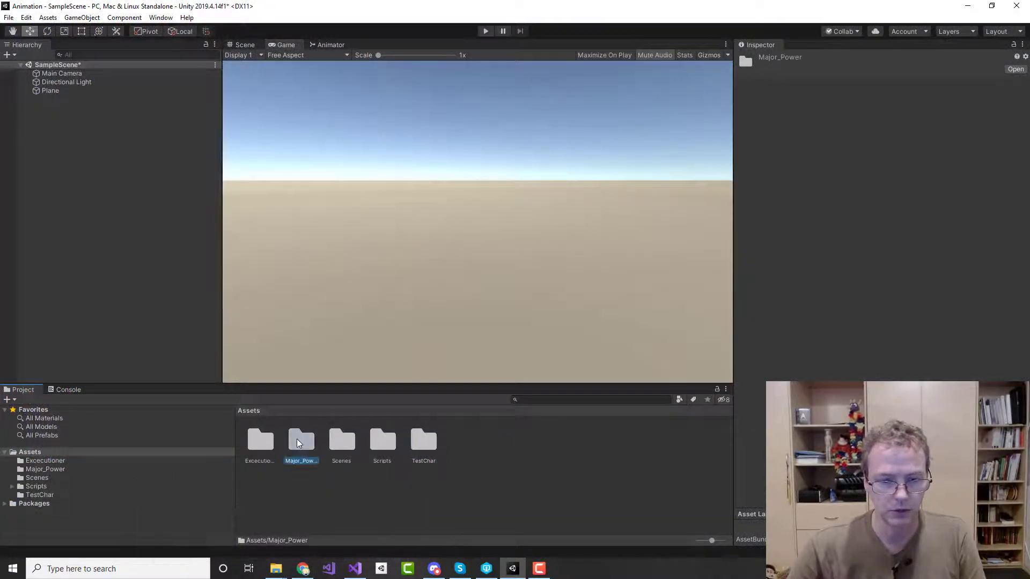
double_click(298, 438)
right_click(266, 448)
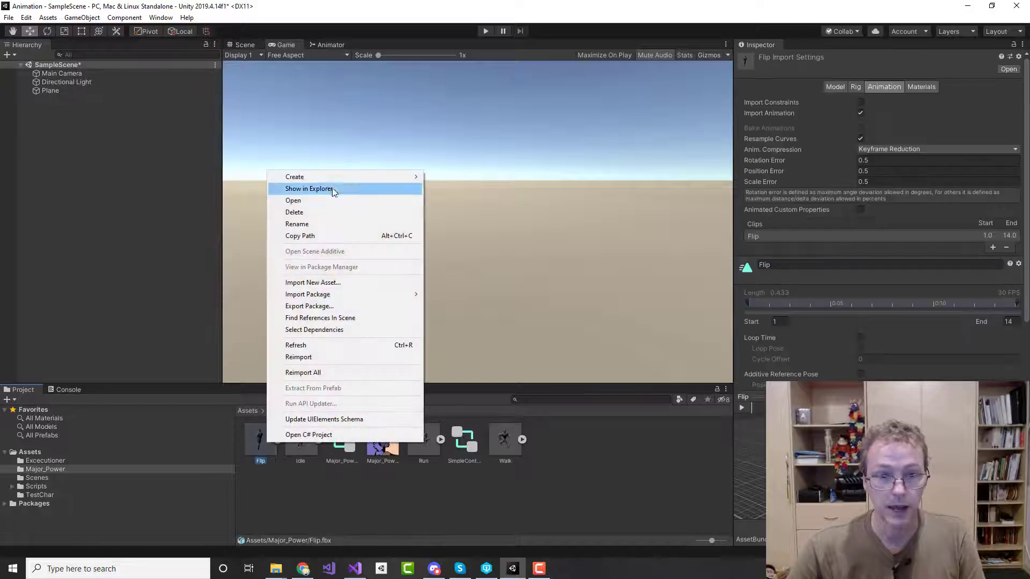
mouse_move(323, 178)
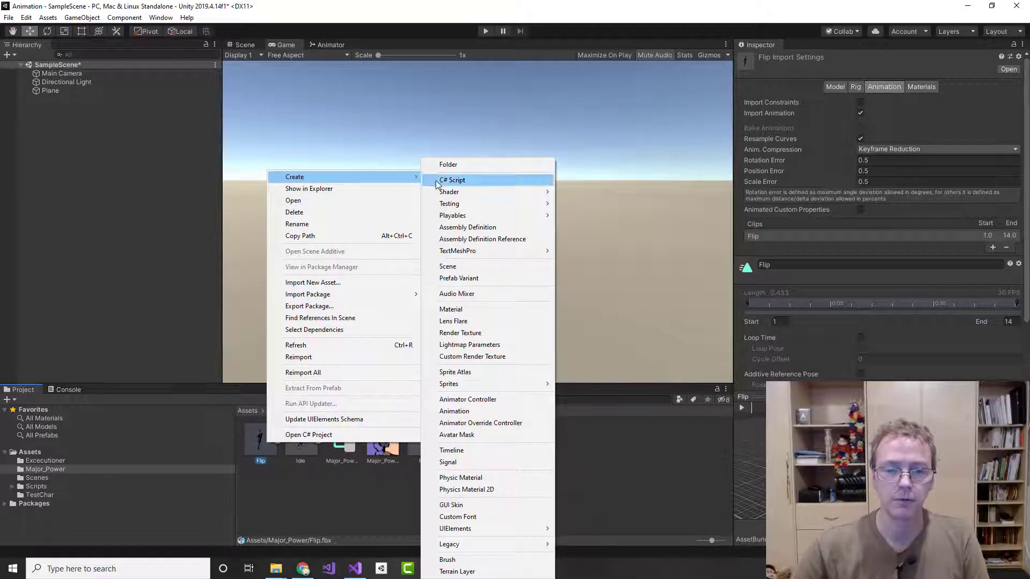
left_click(343, 191)
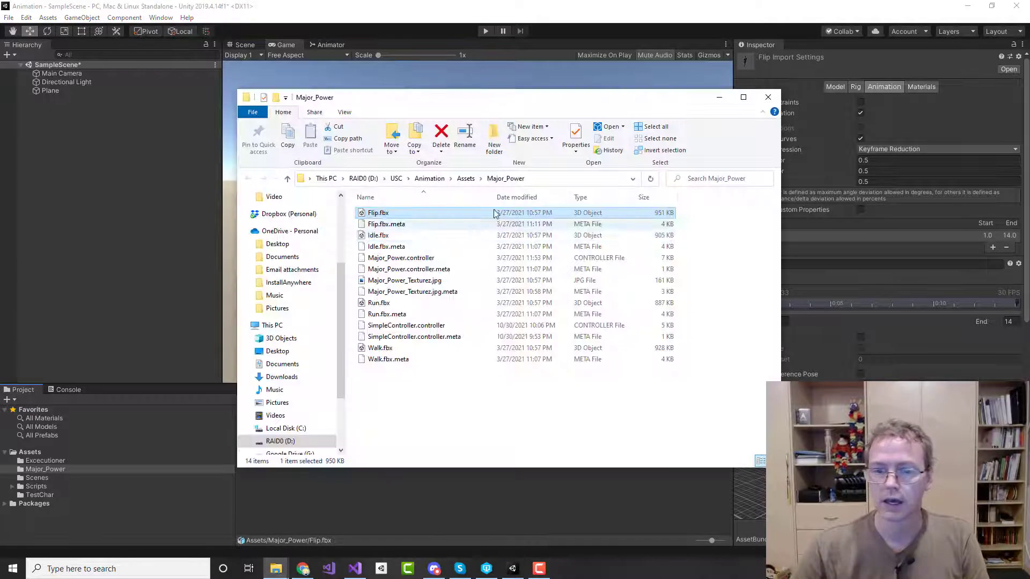
left_click_drag(688, 103, 889, 70)
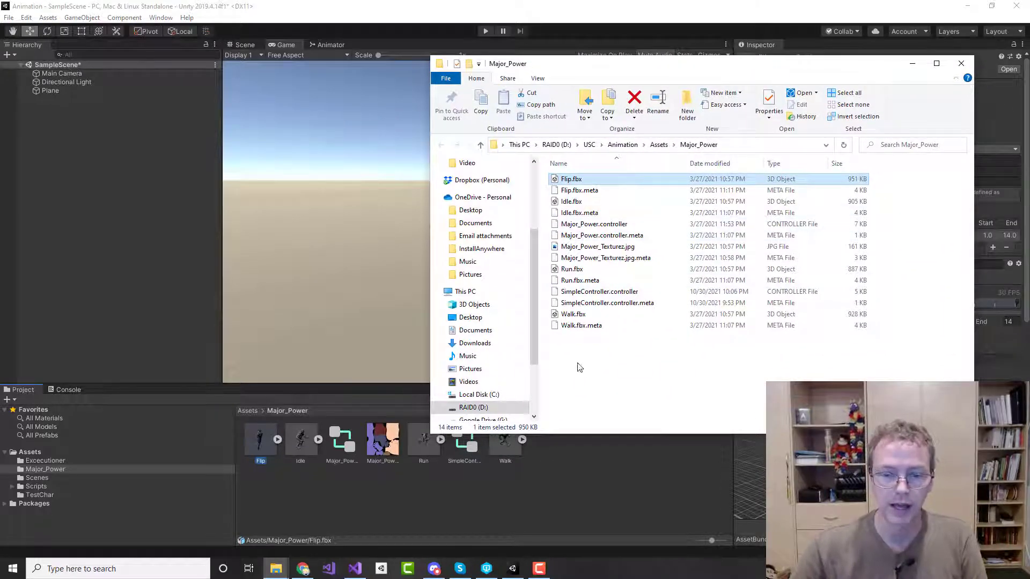
Expand the D: drive's folder tree down to USC > Animation > Assets to expose TestChar, keeping the Major_Power folder's files listed
left_click_drag(535, 276, 536, 331)
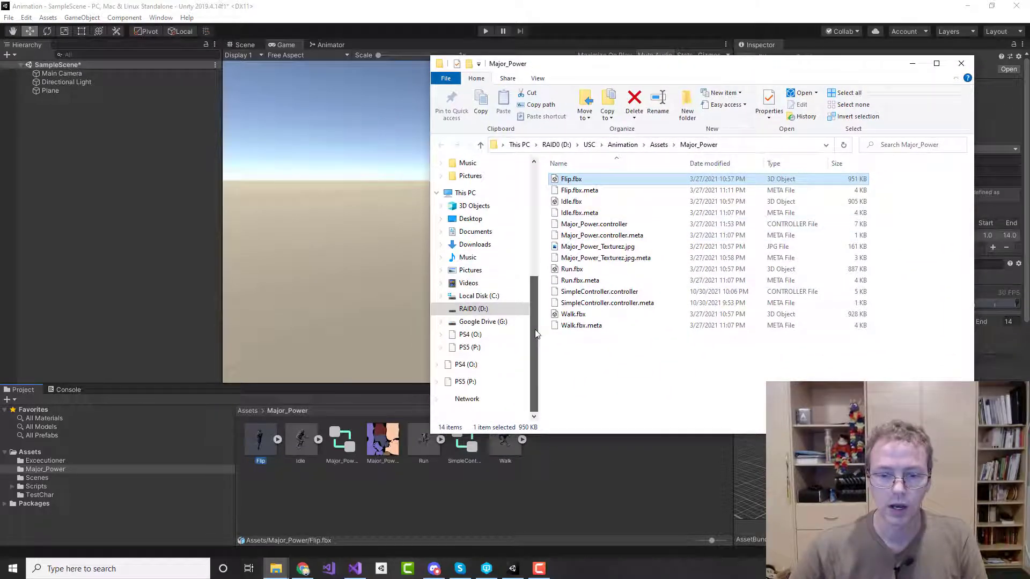
left_click(441, 309)
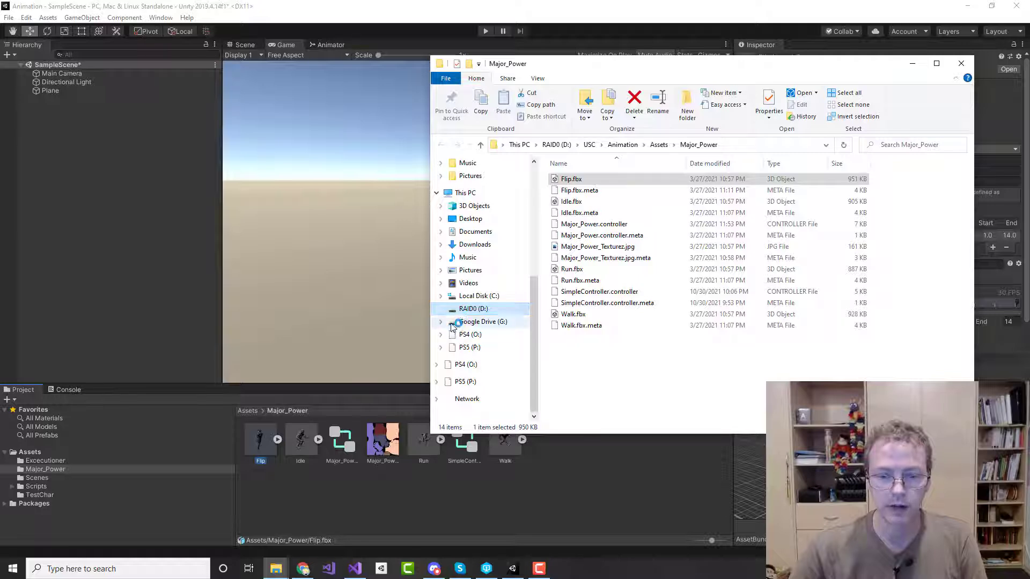
left_click(221, 165)
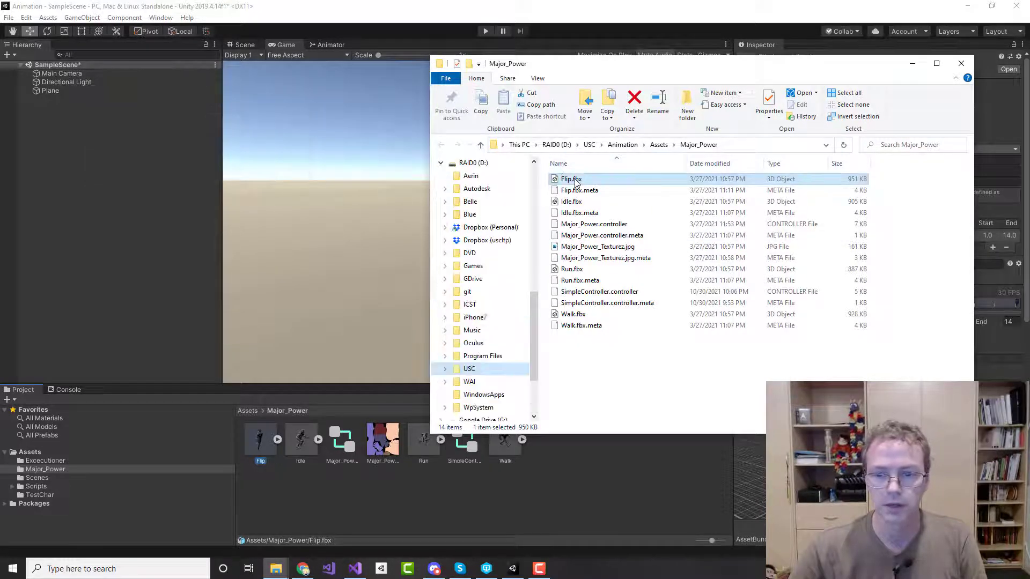
right_click(575, 179)
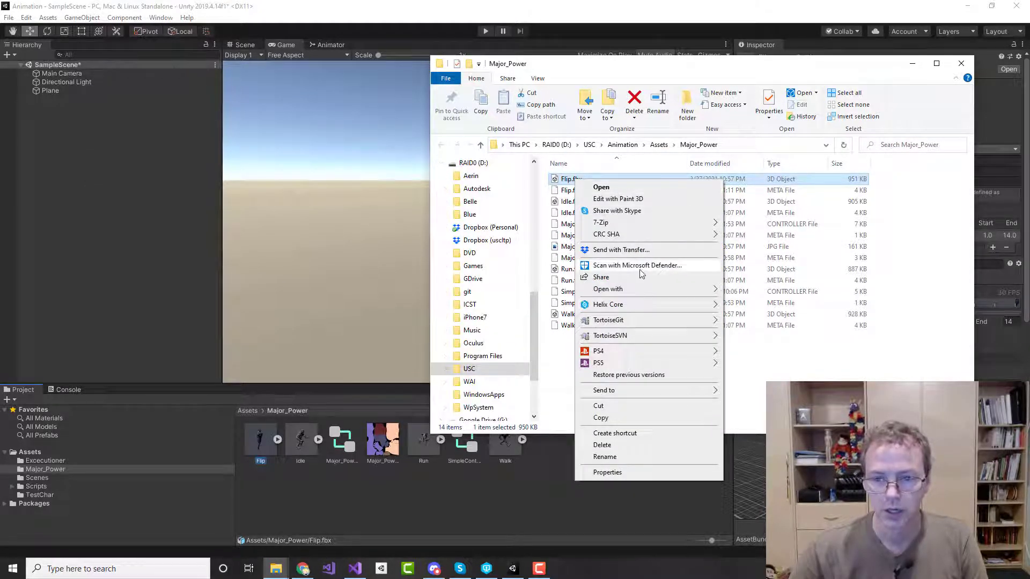
left_click(450, 369)
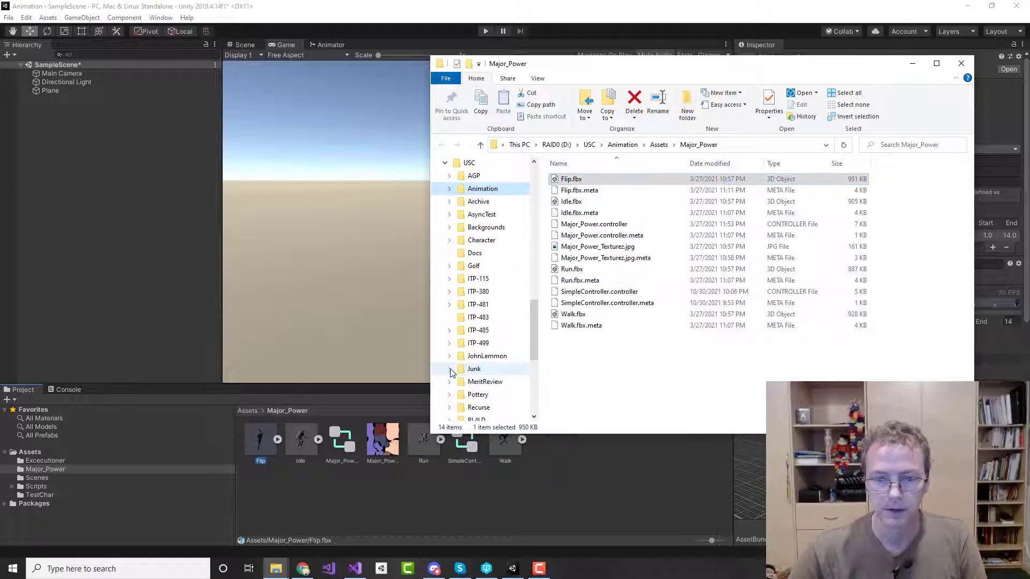
left_click(450, 189)
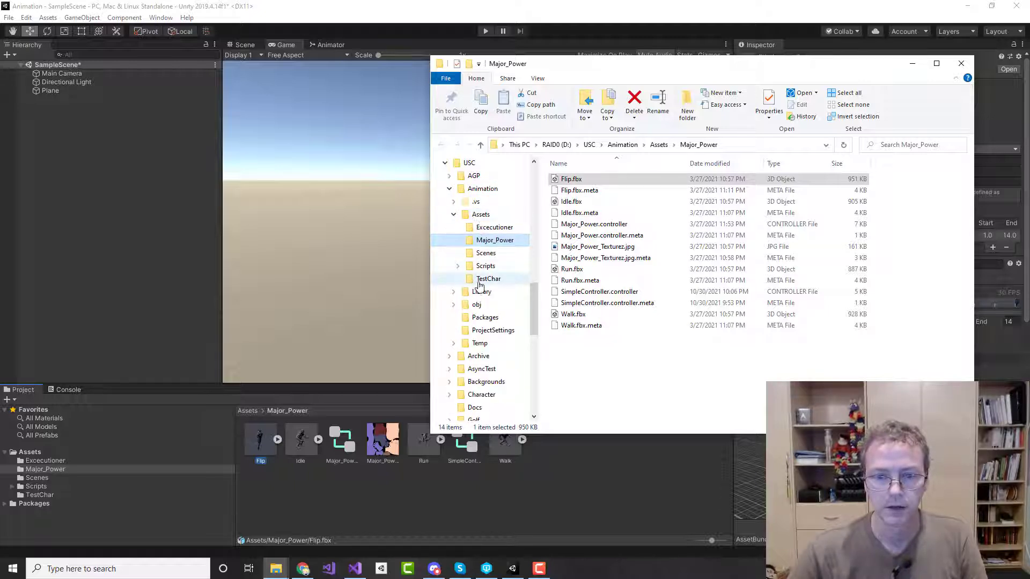
left_click(483, 279)
left_click(492, 239)
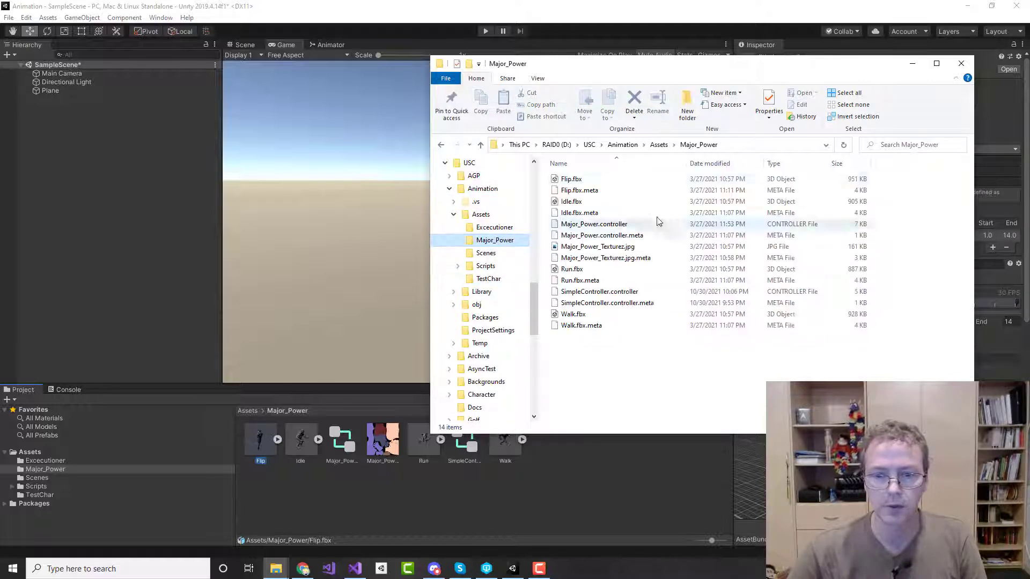
Copy Flip.fbx, Idle.fbx, Run.fbx and Walk.fbx from Major_Power into TestChar, and switch back to Unity to import them
left_click(579, 180)
left_click(590, 202, "ctrl")
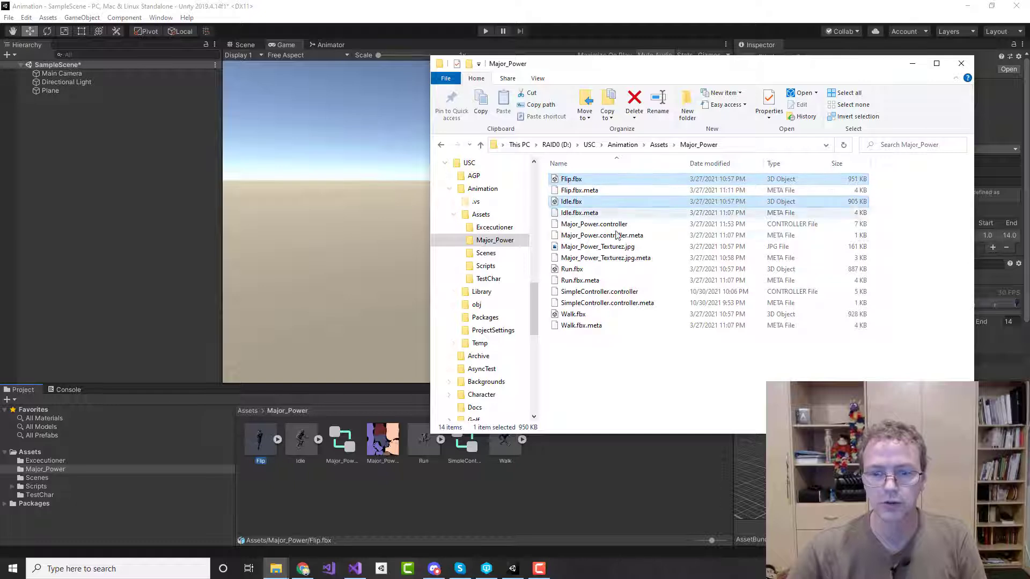
left_click(572, 269, "ctrl")
left_click(573, 314, "ctrl")
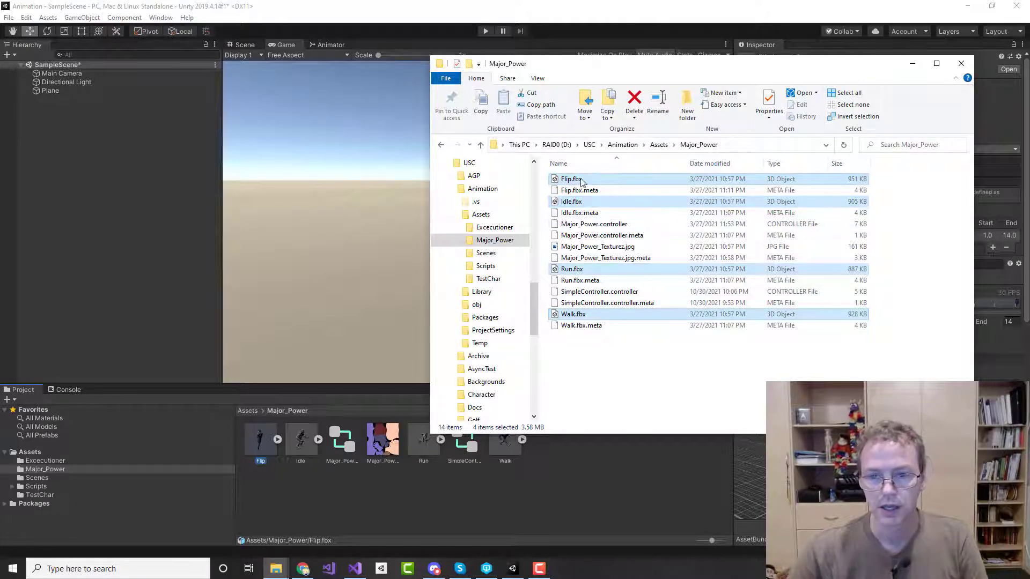
left_click_drag(580, 182, 487, 279)
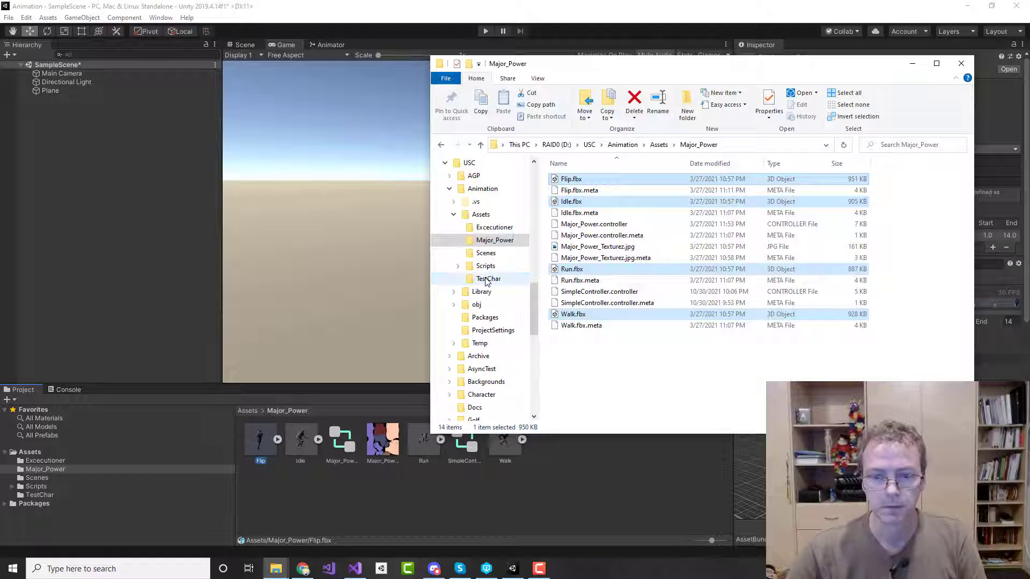
left_click(529, 16)
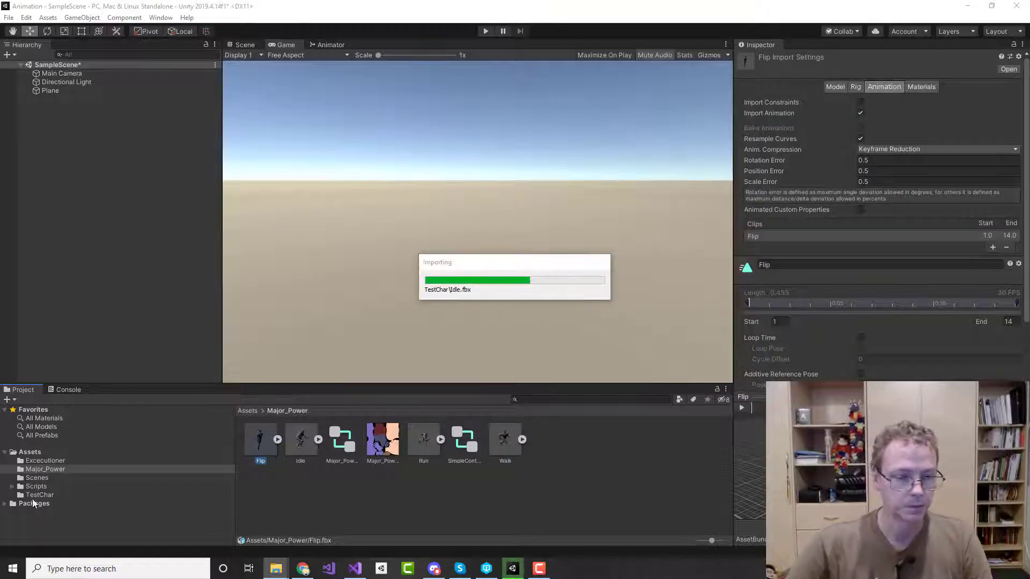
Open the TestChar folder in the project and check its files in File Explorer before returning to Unity
left_click(37, 495)
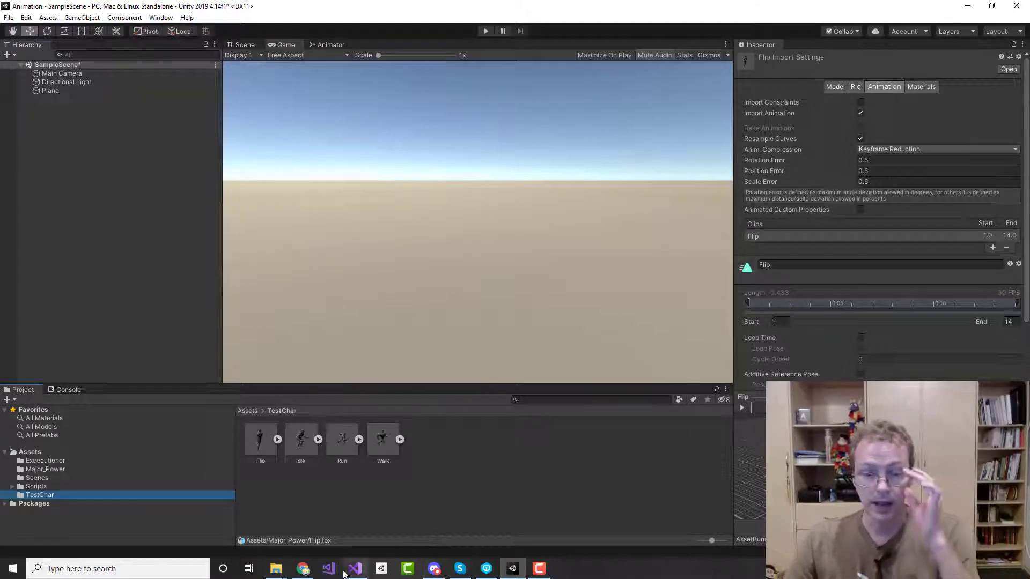
mouse_move(275, 568)
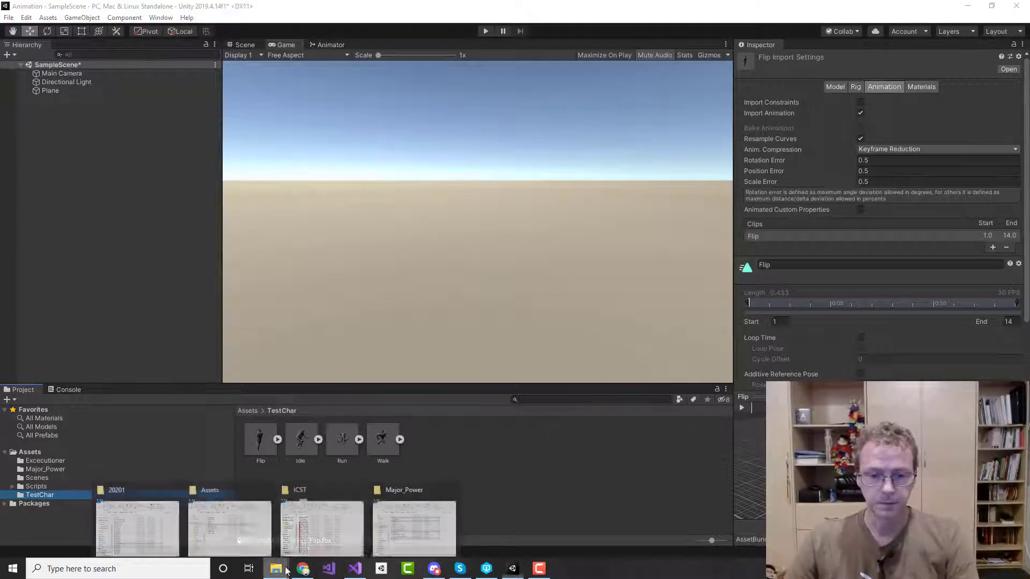
left_click(226, 488)
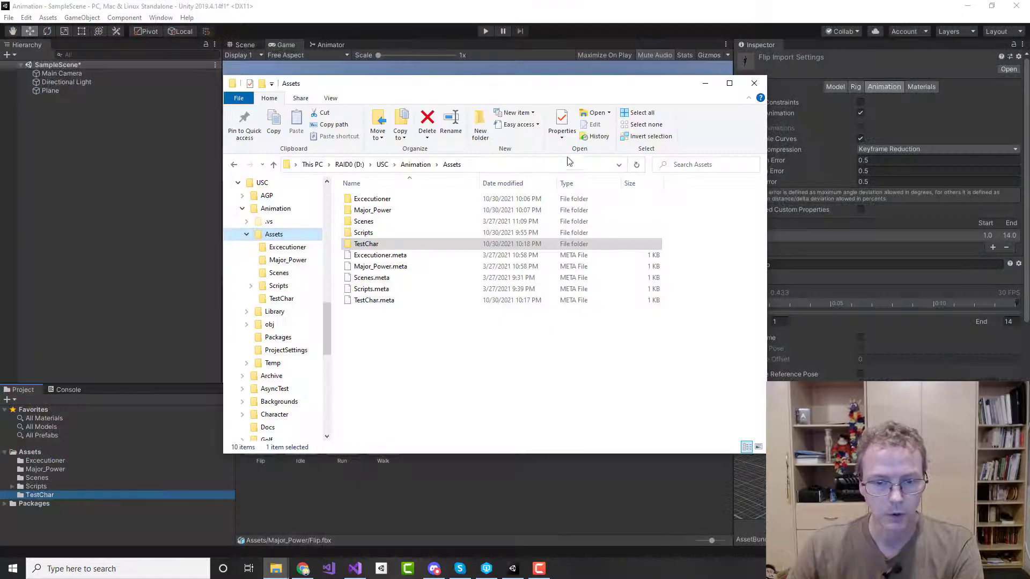
double_click(376, 244)
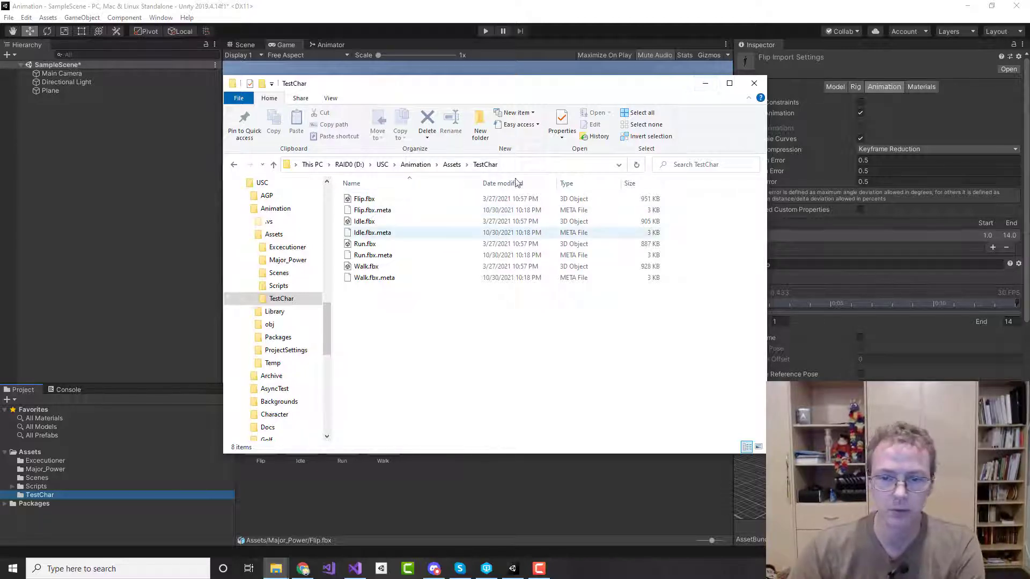
left_click(706, 86)
Look through the imported TestChar models and play the animation previews of Run, Walk, Idle and Flip
left_click(261, 439)
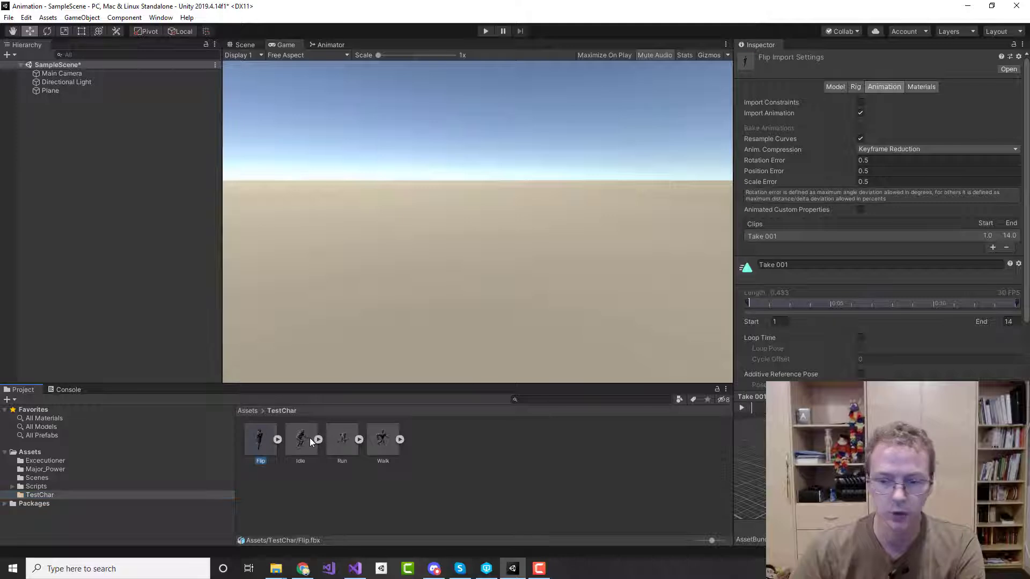
left_click(305, 439)
left_click(346, 438)
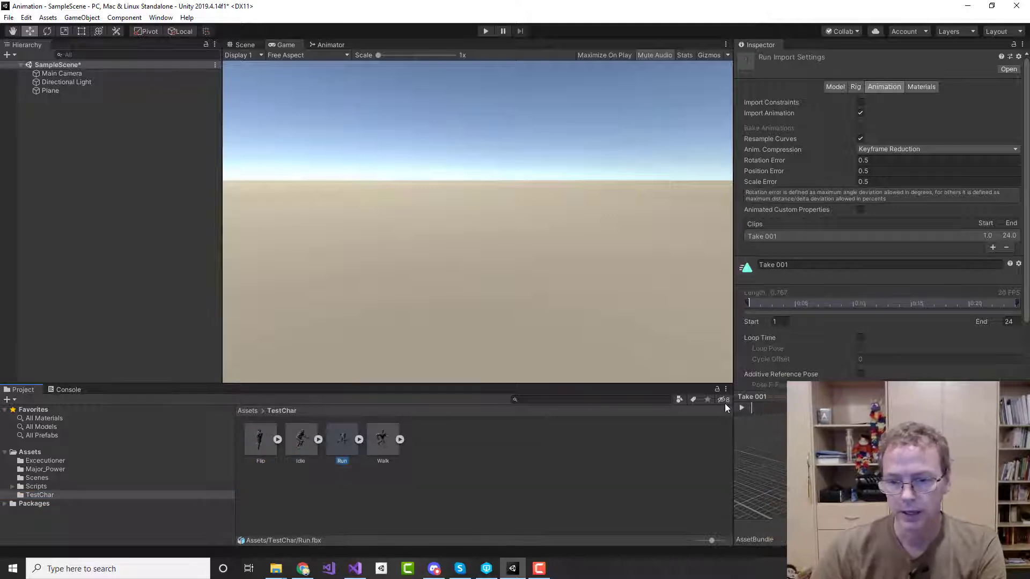
left_click(742, 408)
left_click(382, 443)
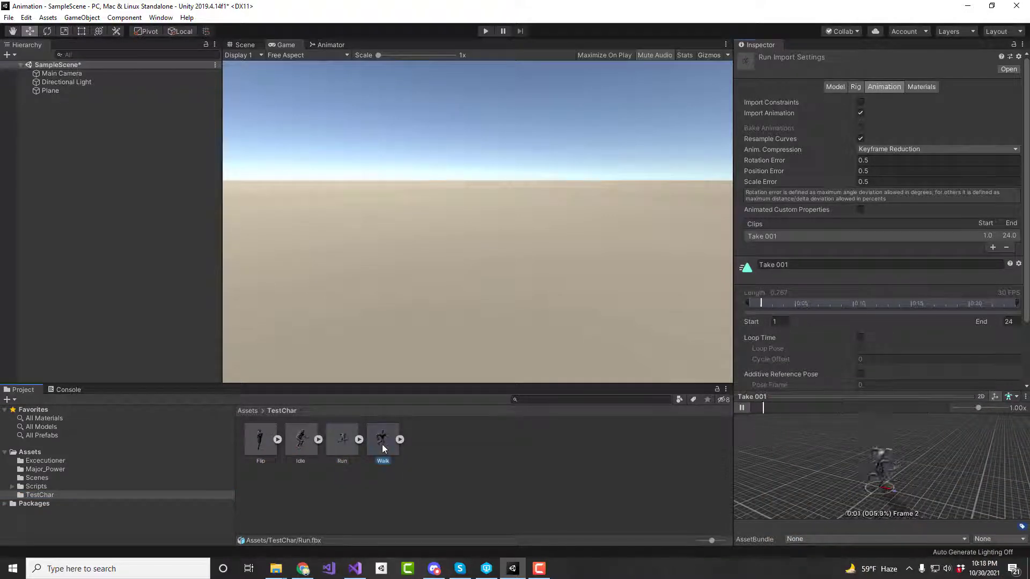
left_click(741, 408)
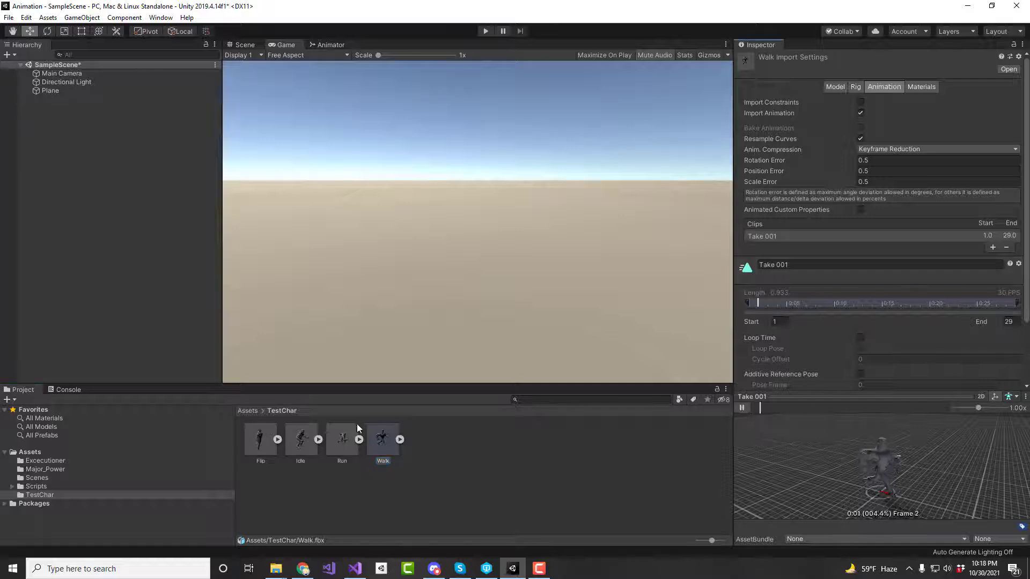
left_click(301, 440)
left_click(741, 408)
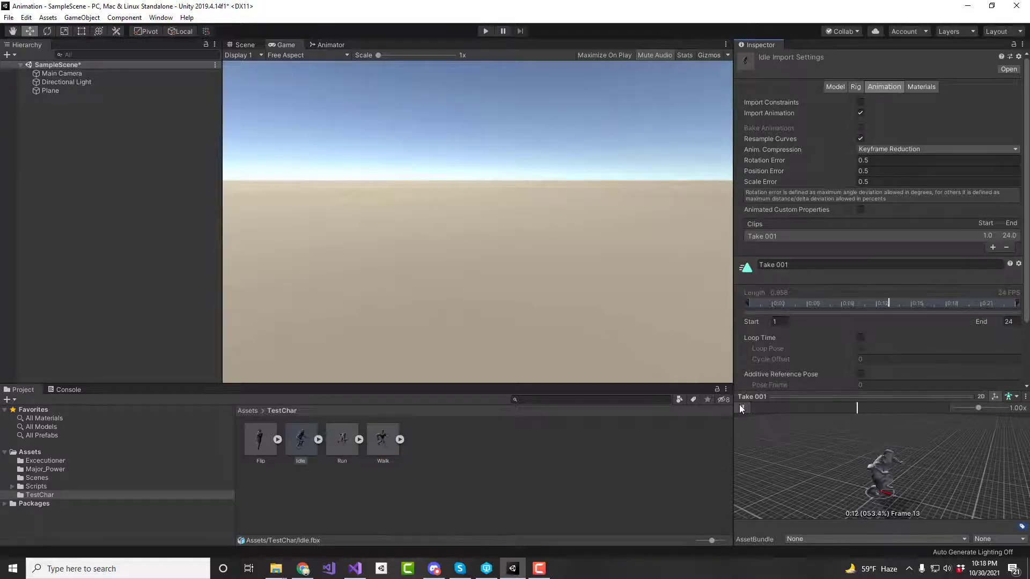
left_click(264, 438)
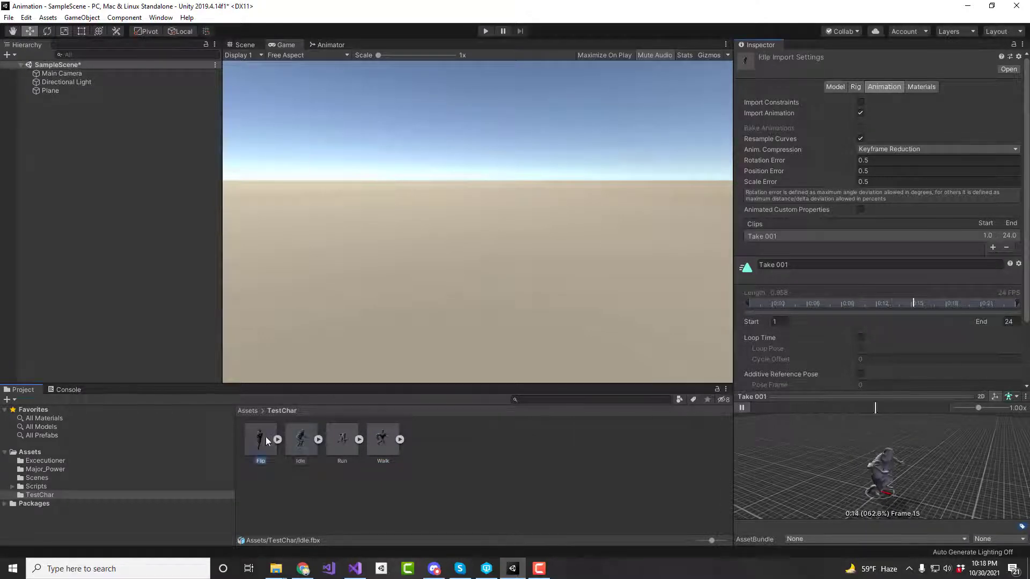
left_click(740, 408)
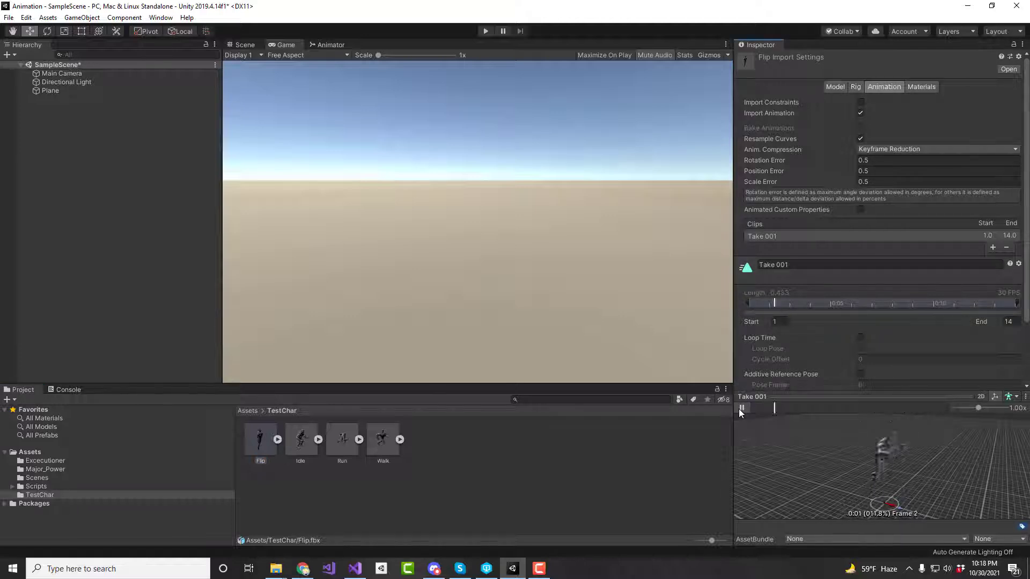
Stop the Flip animation preview and add the Walk model from TestChar to the scene as a new object
left_click(741, 408)
left_click(515, 456)
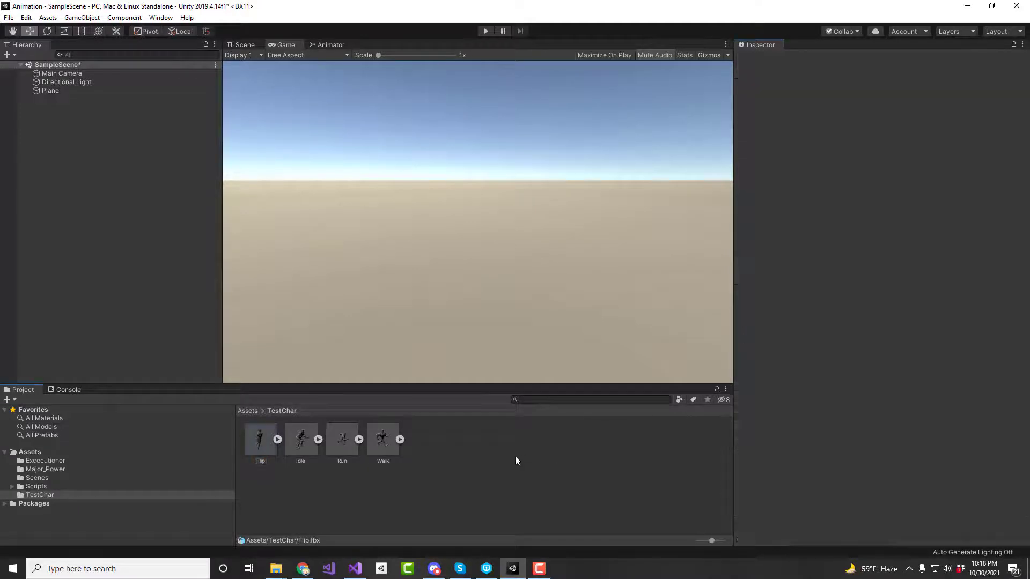
left_click(379, 447)
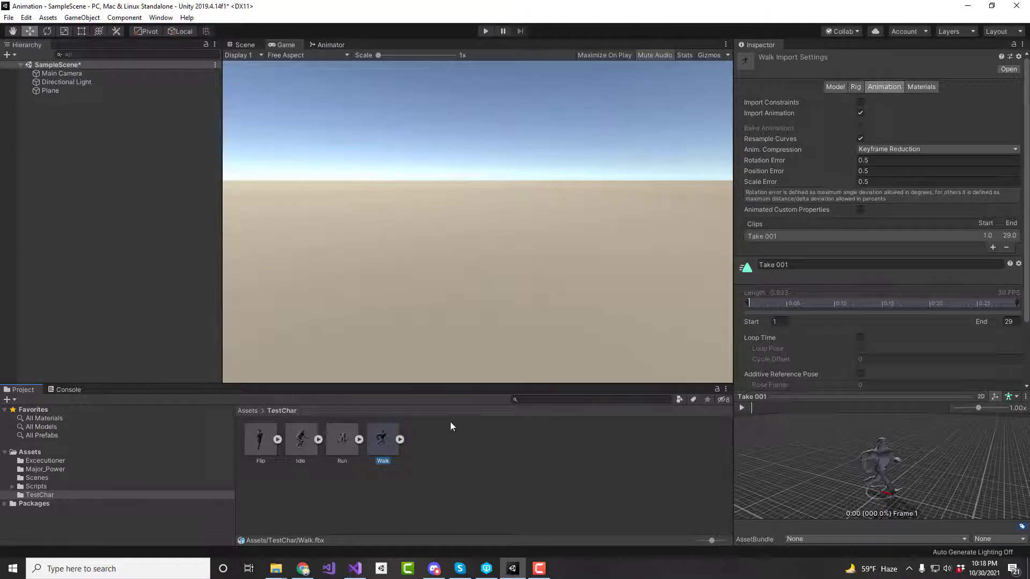
left_click_drag(368, 440, 62, 211)
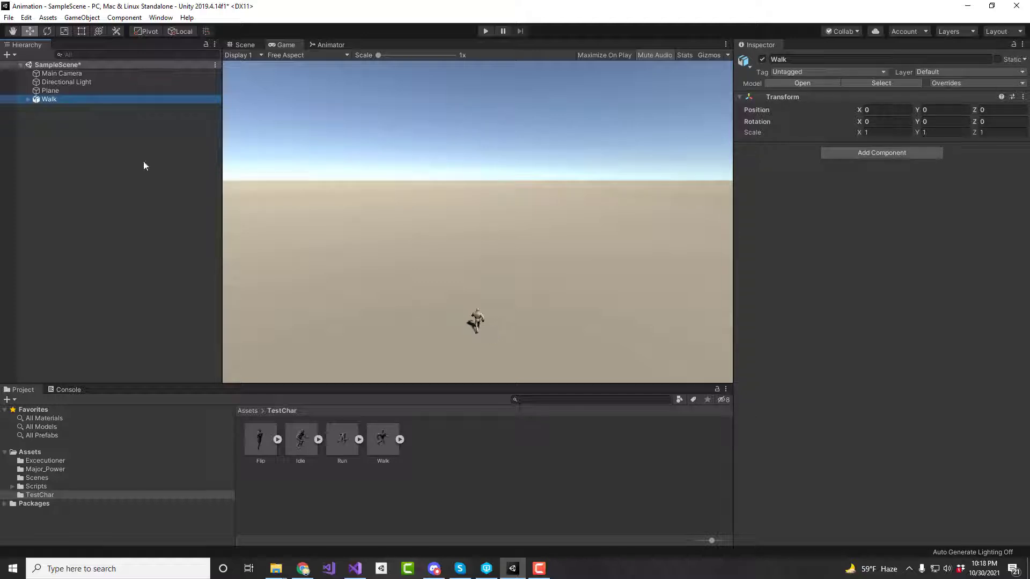
Set the import Scale Factor of the Flip, Idle, Run and Walk models together to 10 and apply it
left_click(384, 439)
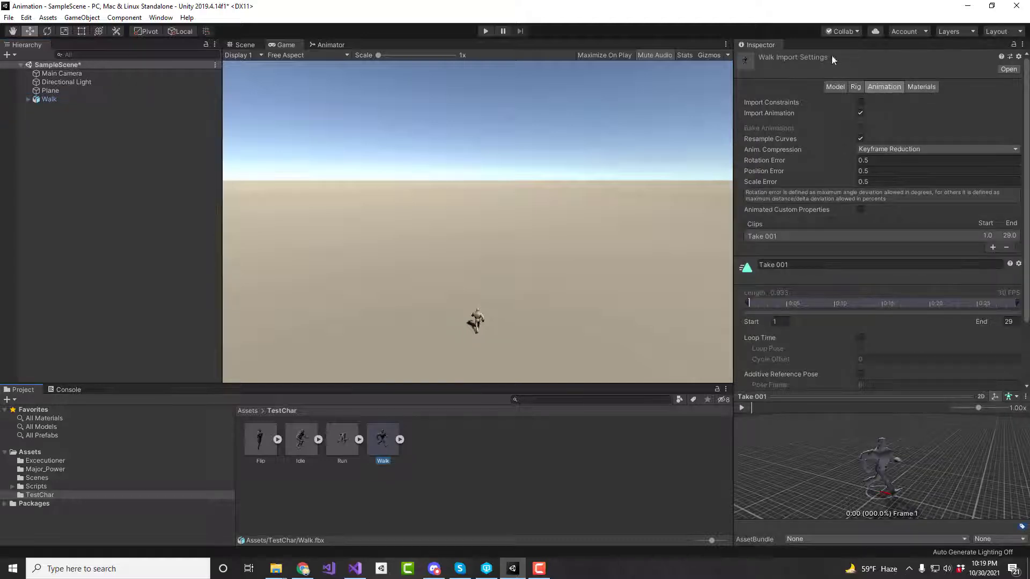
left_click(835, 86)
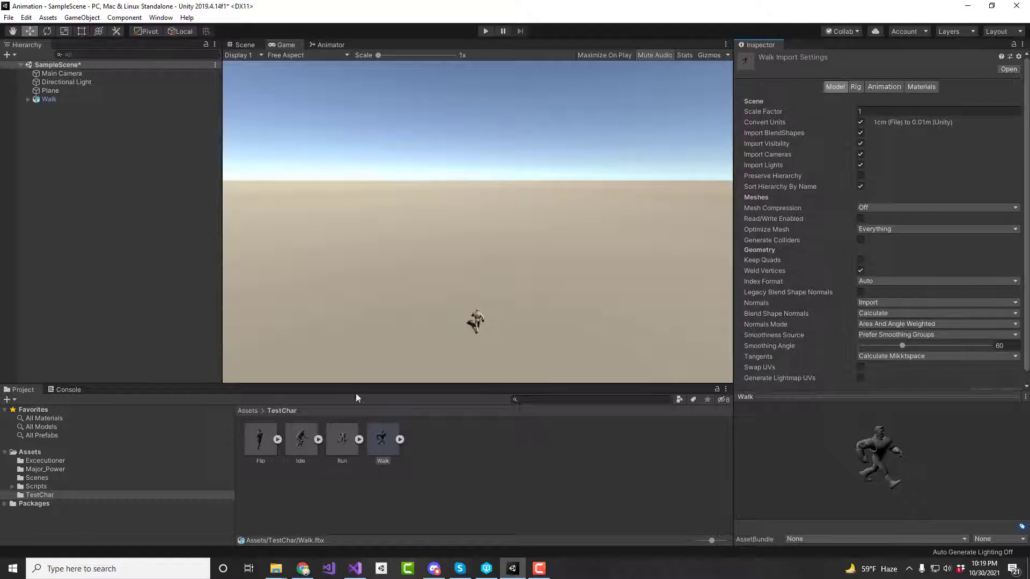
left_click(261, 441)
left_click(375, 438)
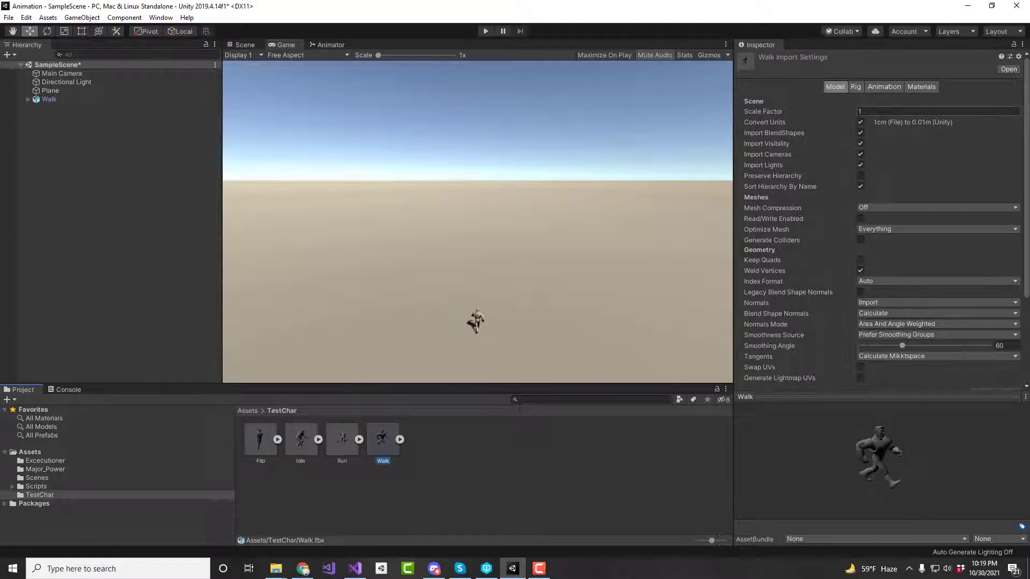
left_click(872, 112)
left_click(262, 441, "shift")
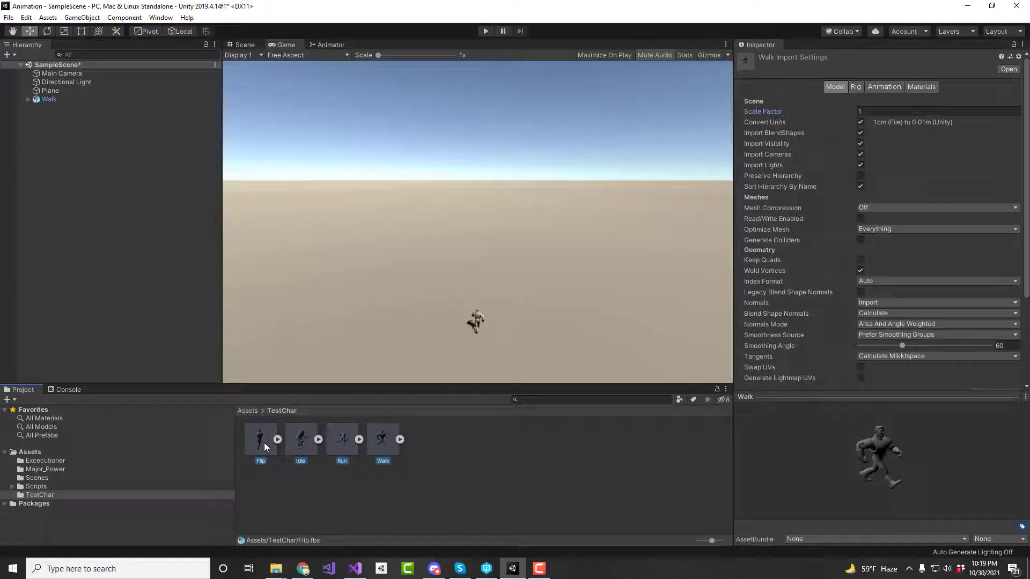
left_click(880, 111)
type("10")
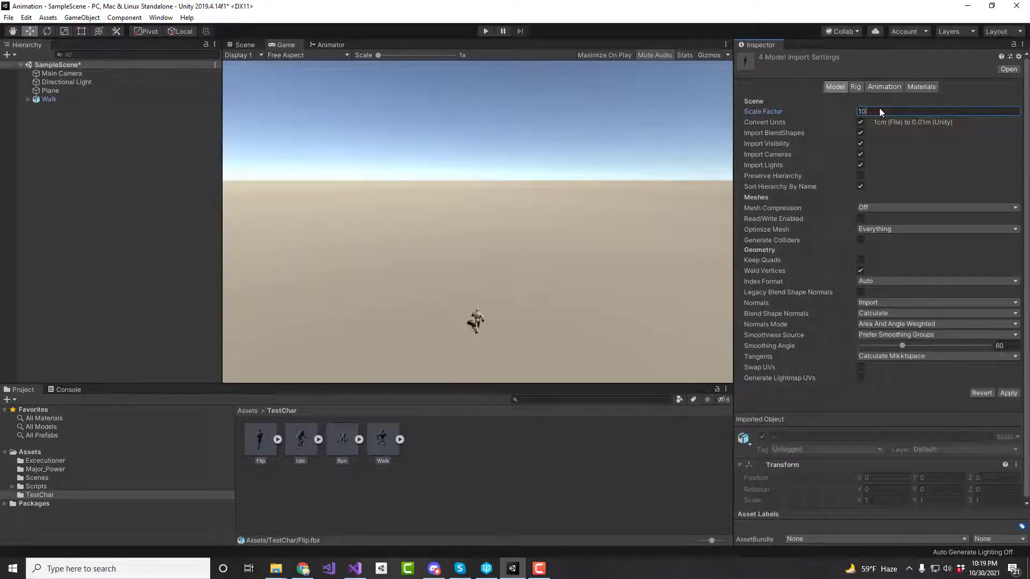
left_click(1009, 393)
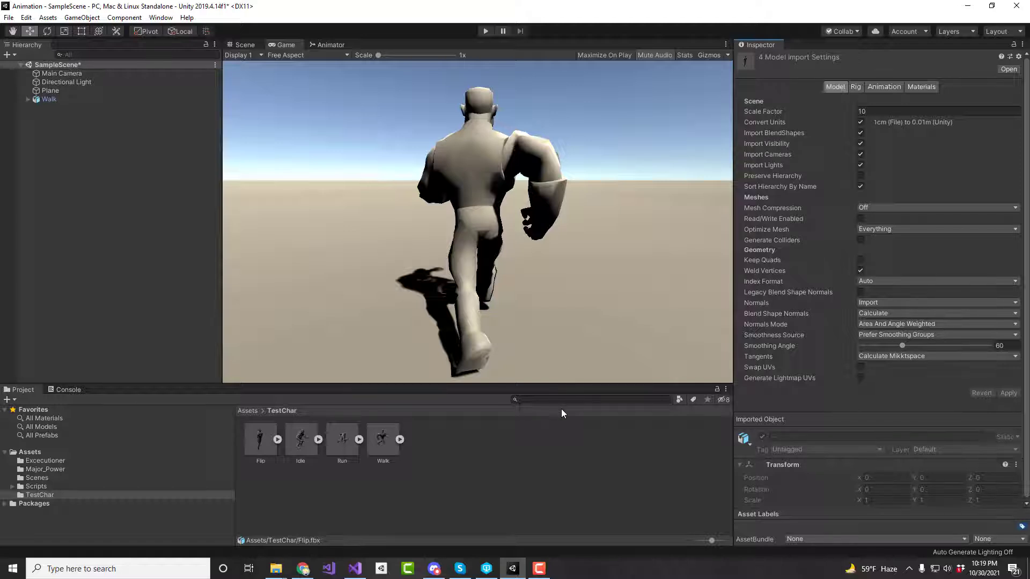
Set the Walk model's rig Avatar Definition to Create From This Model and apply the change
left_click(264, 440)
left_click(341, 439)
left_click(381, 438)
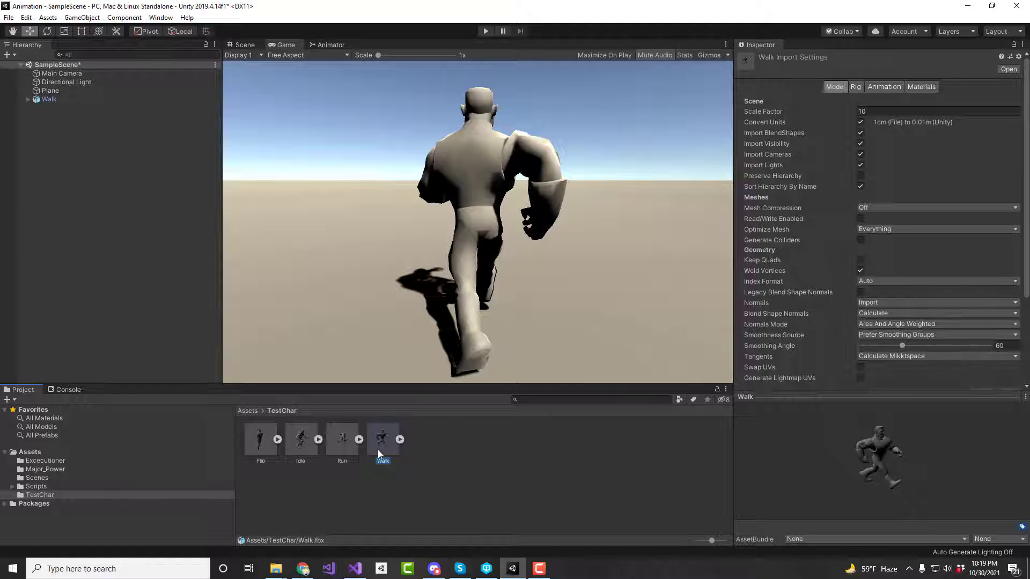
left_click(47, 99)
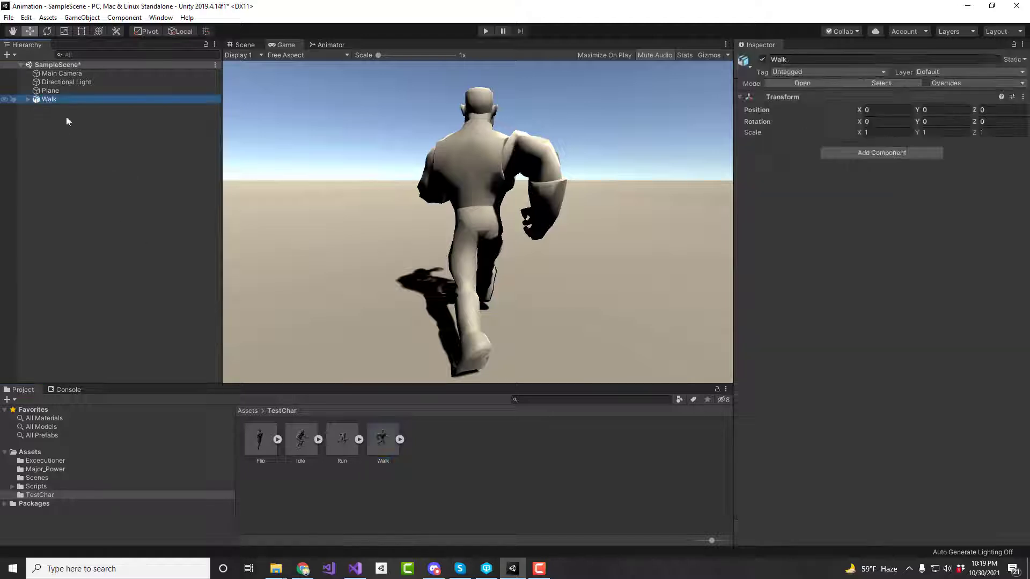
left_click(378, 437)
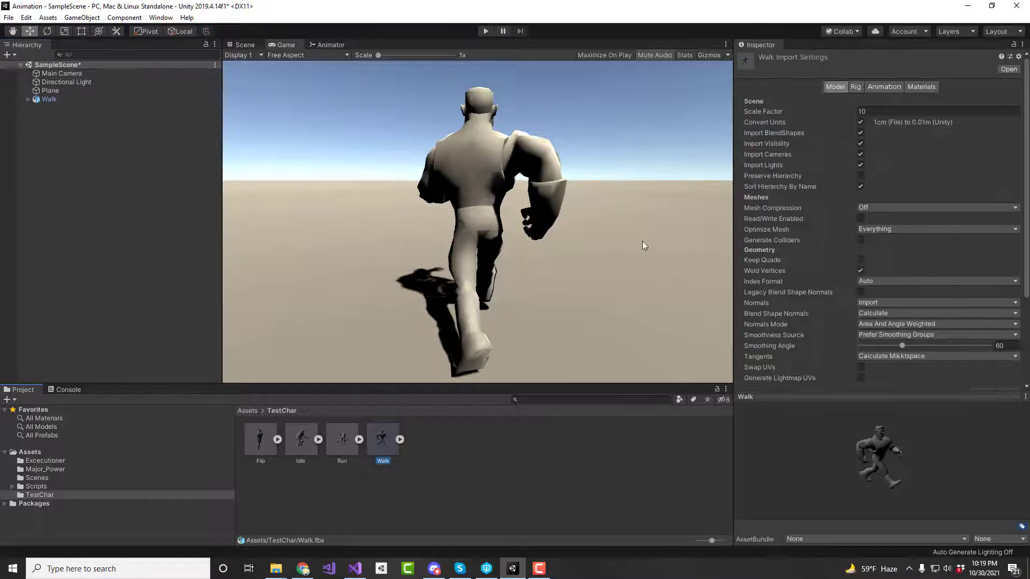
left_click(854, 87)
left_click(886, 87)
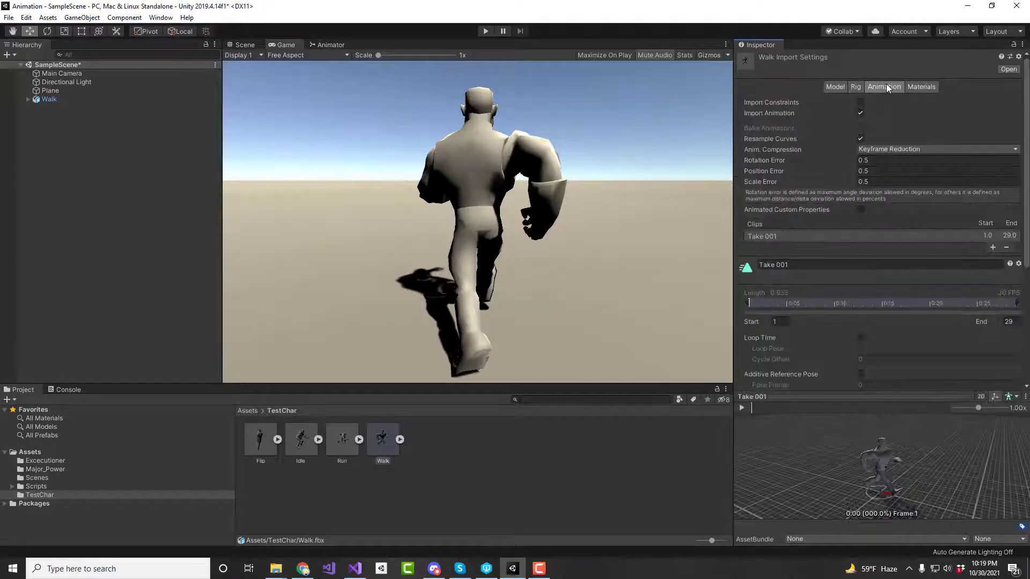
left_click(855, 87)
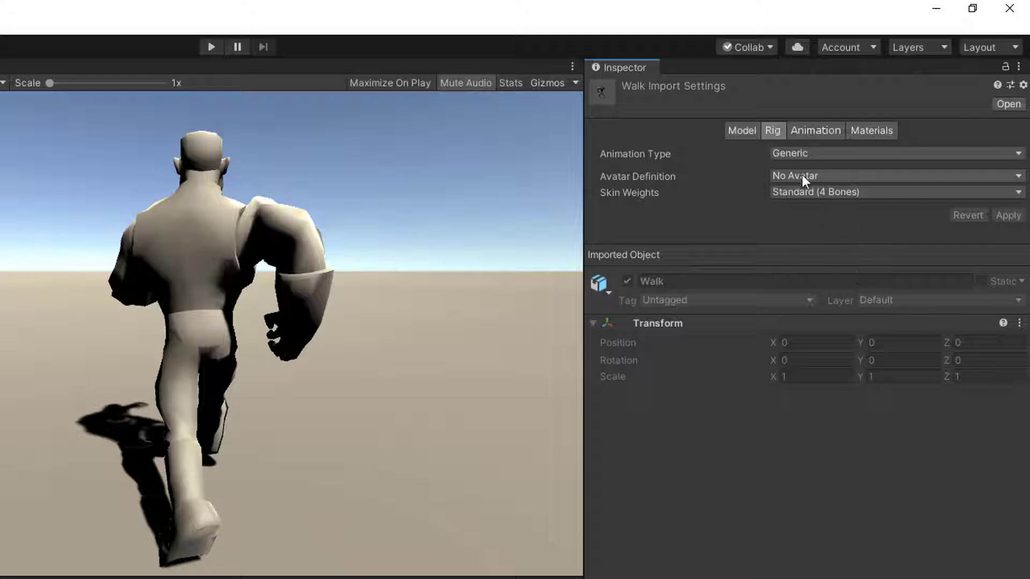
left_click(806, 176)
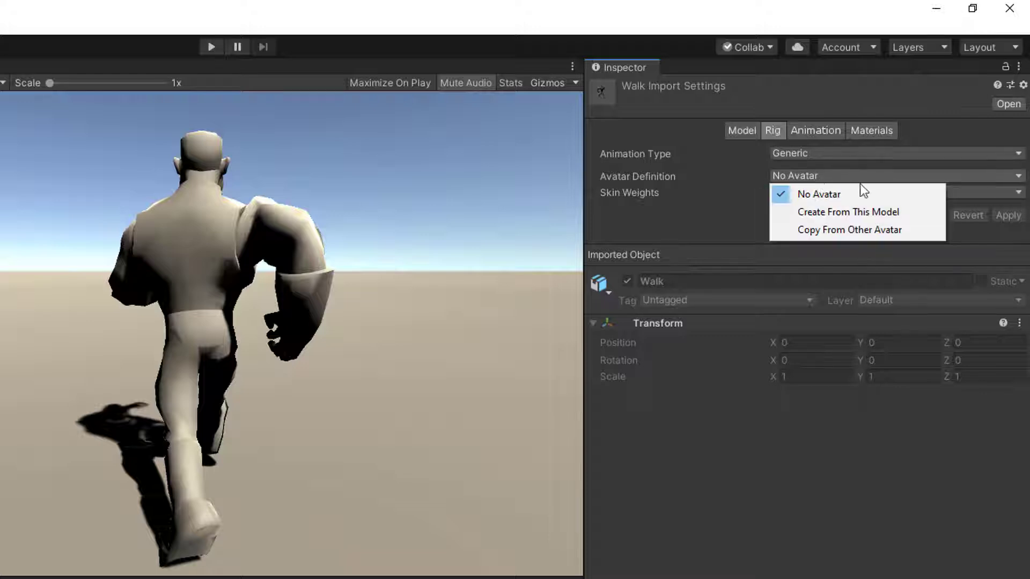
left_click(883, 211)
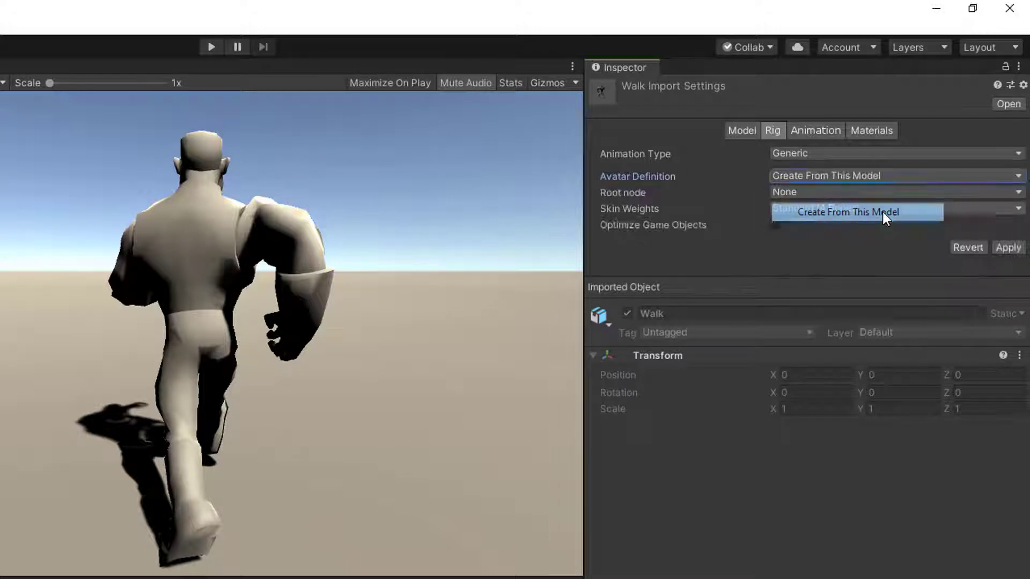
left_click(1008, 247)
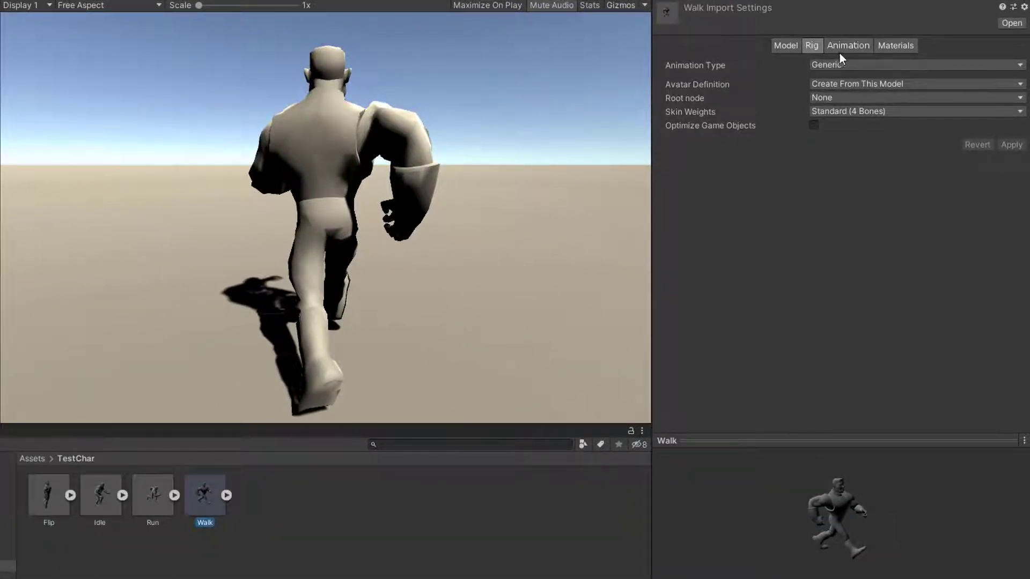
Rename the Walk model's animation clip as Walk and apply its import settings
left_click(840, 48)
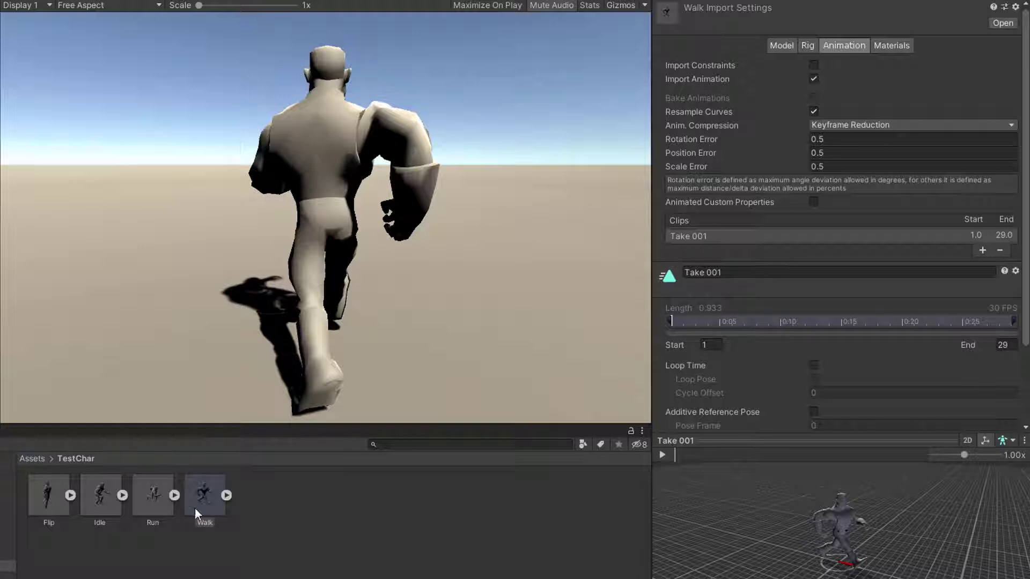
left_click(149, 504)
left_click(94, 501)
left_click(32, 501)
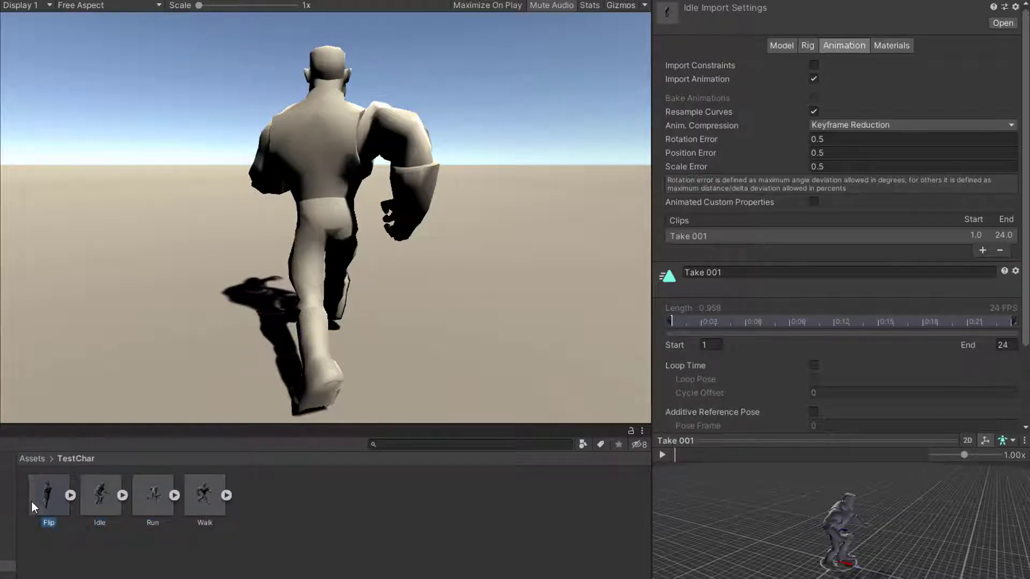
left_click(88, 498)
left_click(149, 493)
left_click(208, 491)
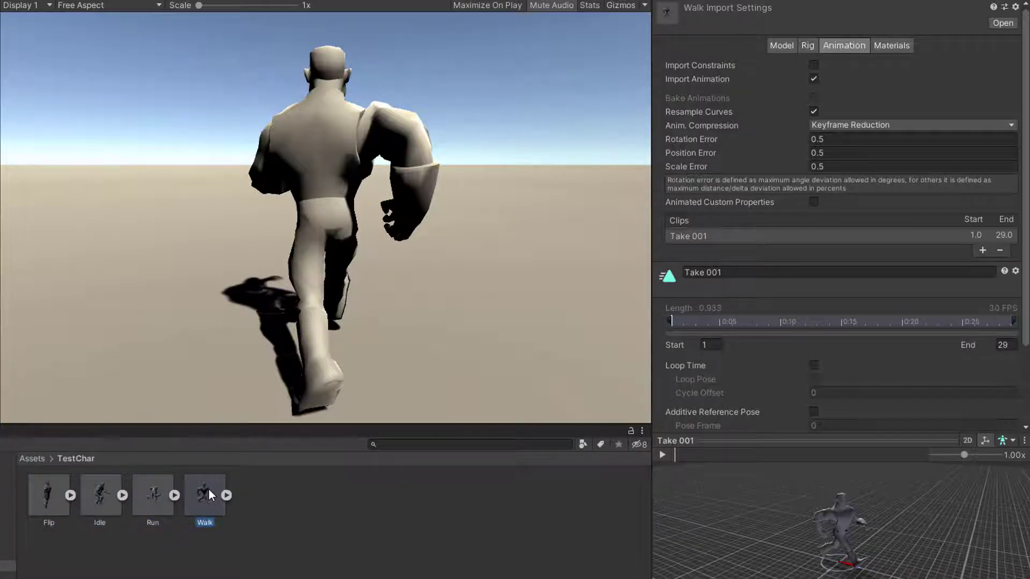
left_click(732, 272)
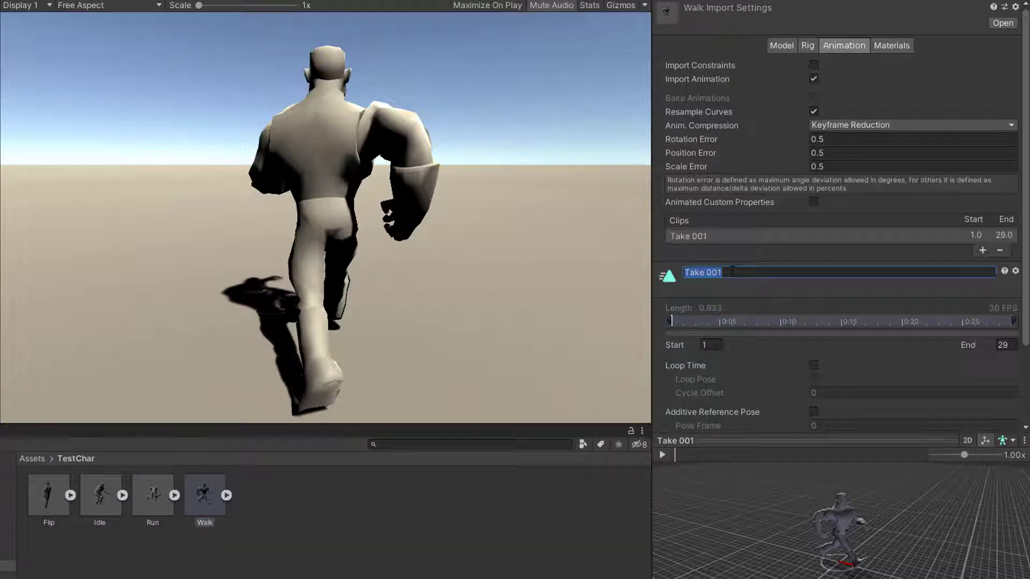
type("Walk")
key("Return")
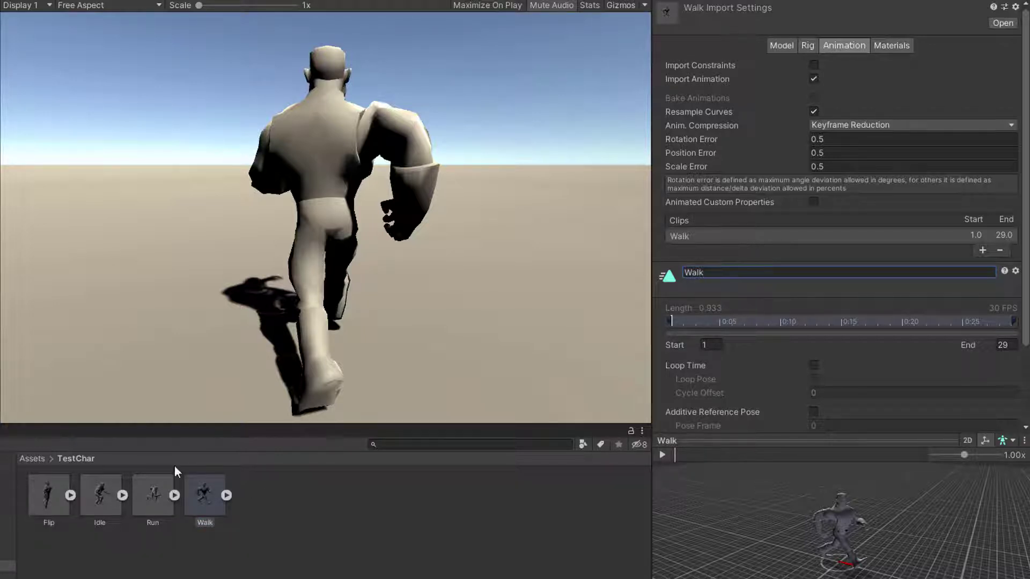
left_click(152, 496)
left_click(365, 323)
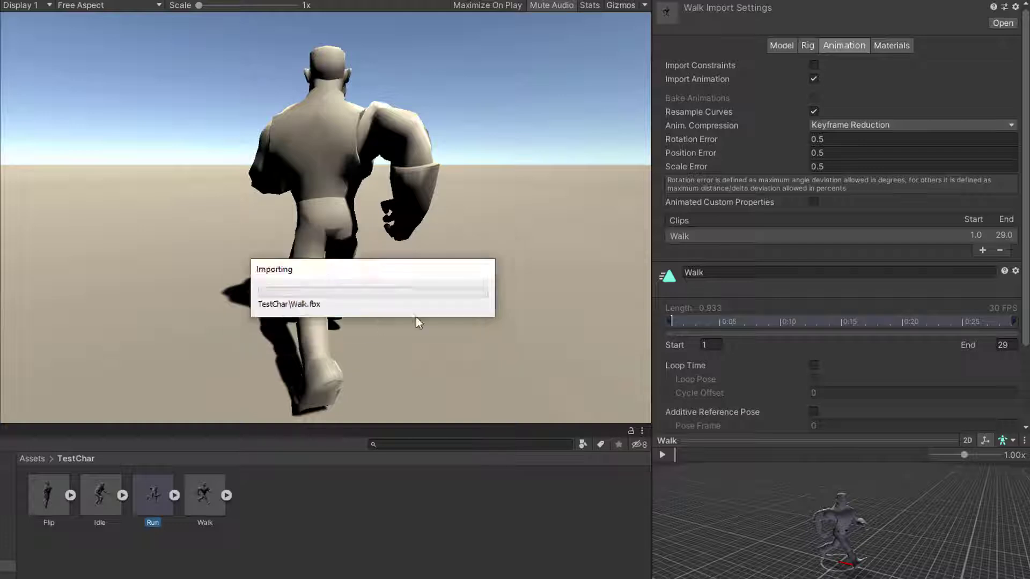
Rename the Run model's animation clip as Run and apply its import settings
left_click(738, 276)
type("Run")
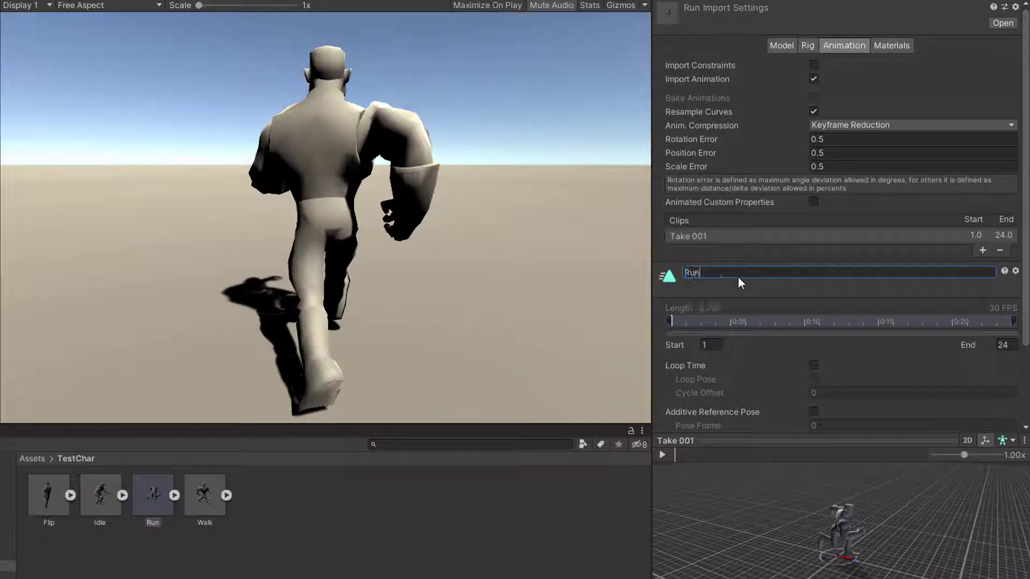
key("Return")
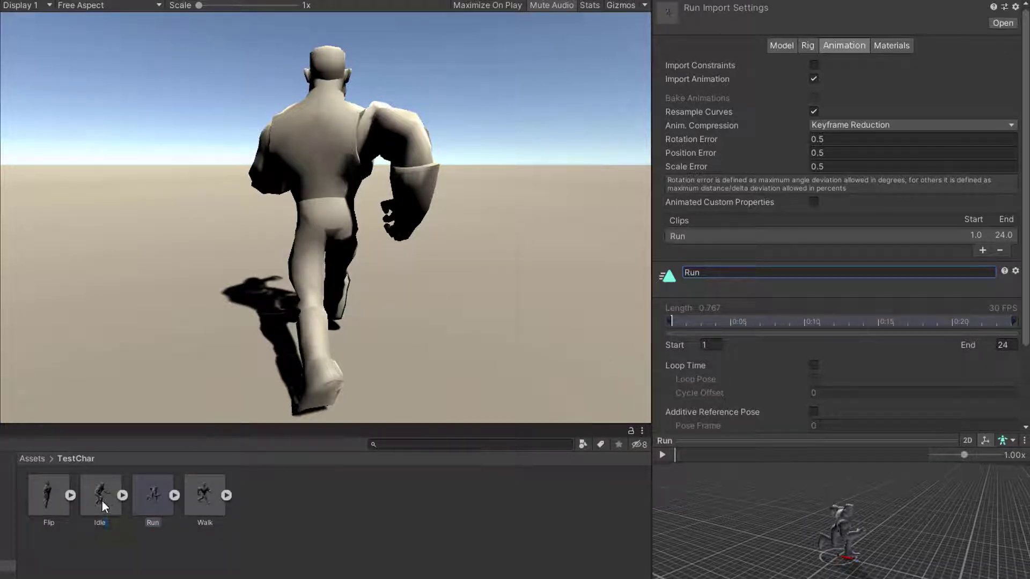
left_click(101, 497)
left_click(369, 323)
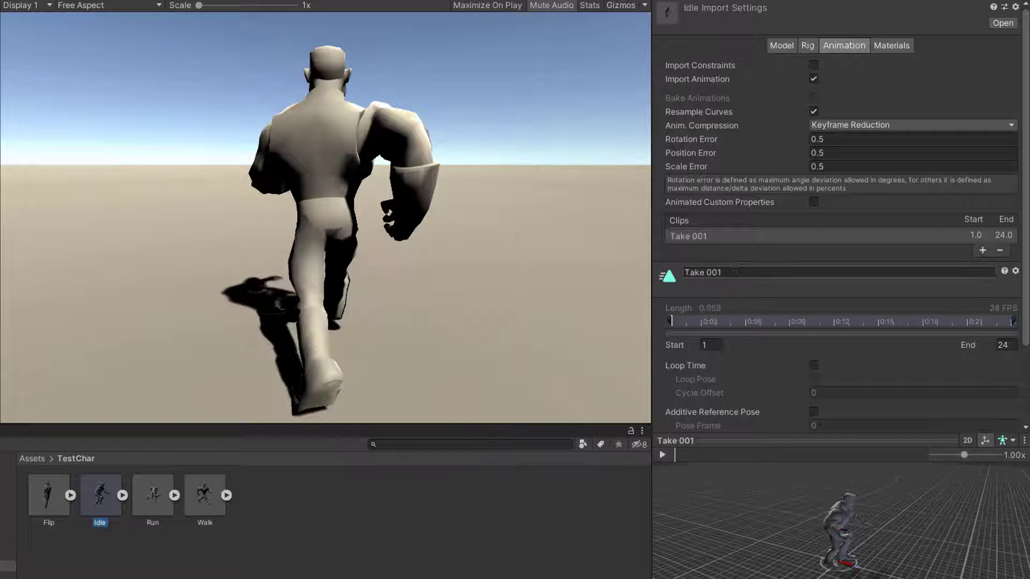
Rename the Idle model's animation clip as Idle and apply its import settings
left_click(732, 272)
type("Idle")
key("Return")
left_click(44, 499)
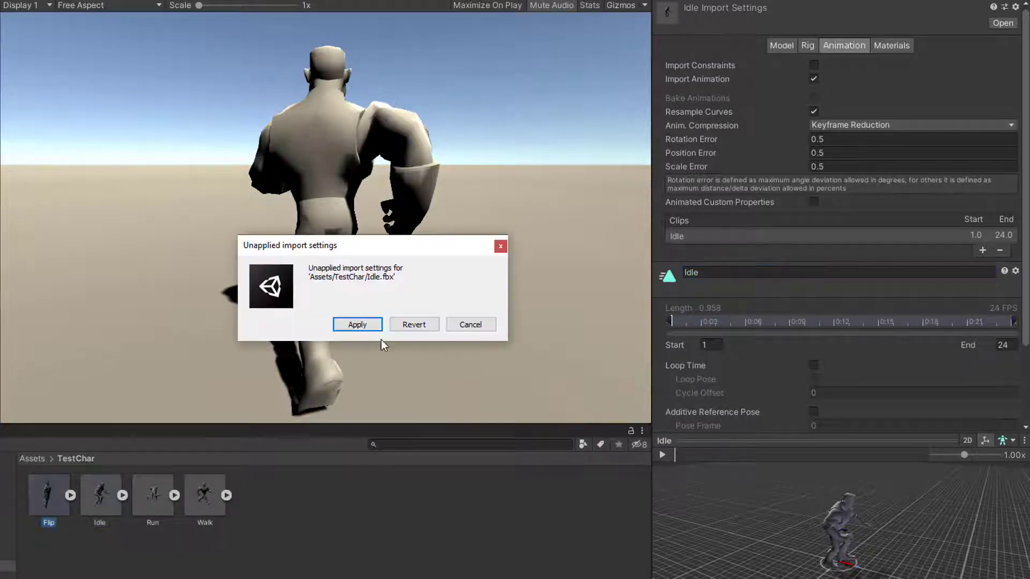
left_click(365, 324)
Rename the Flip model's animation clip as Flip and apply its import settings
left_click(741, 274)
type("Flip")
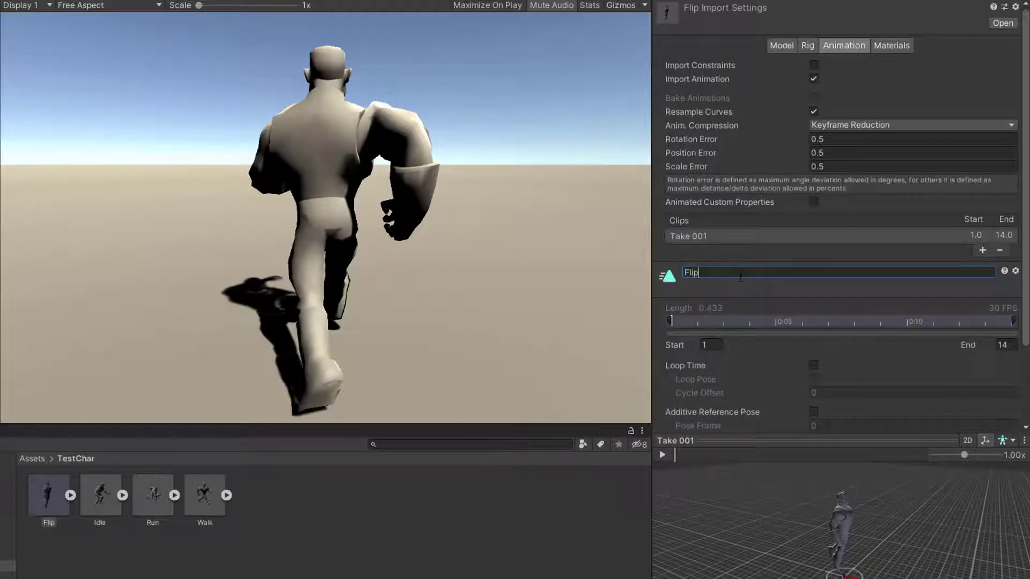
key("Return")
scroll(815, 330, "down", 4)
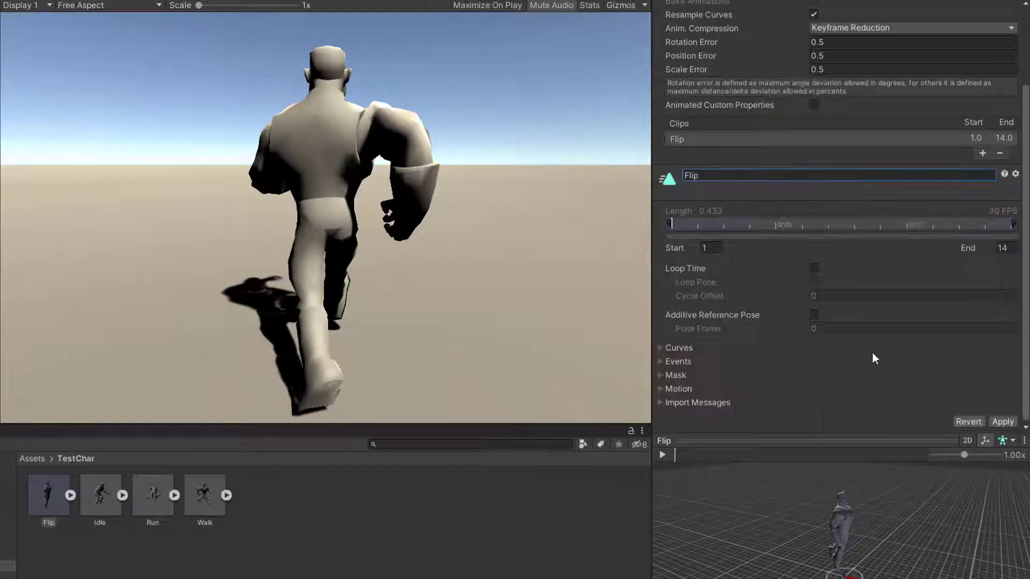
left_click(1002, 422)
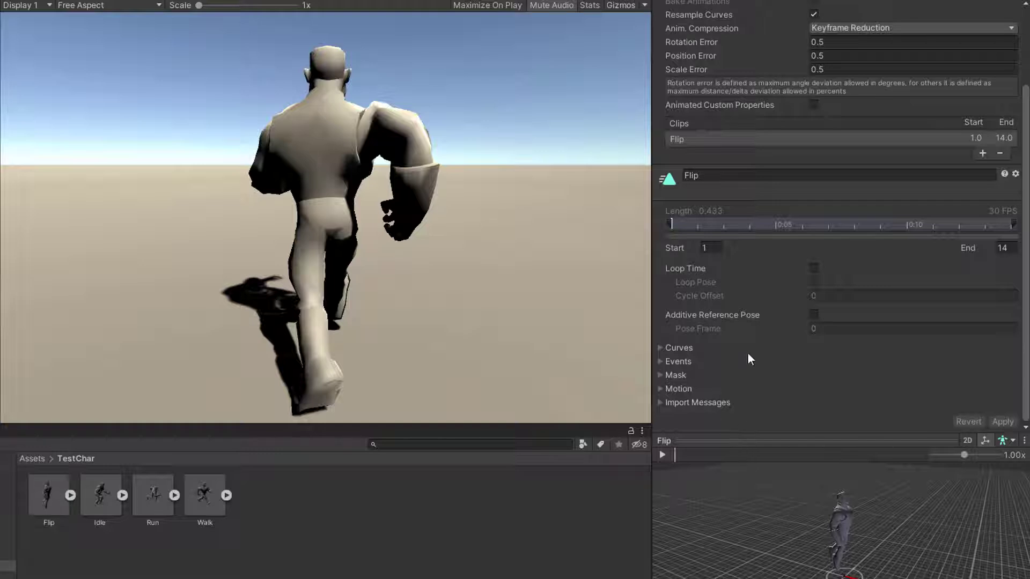
scroll(783, 322, "up", 4)
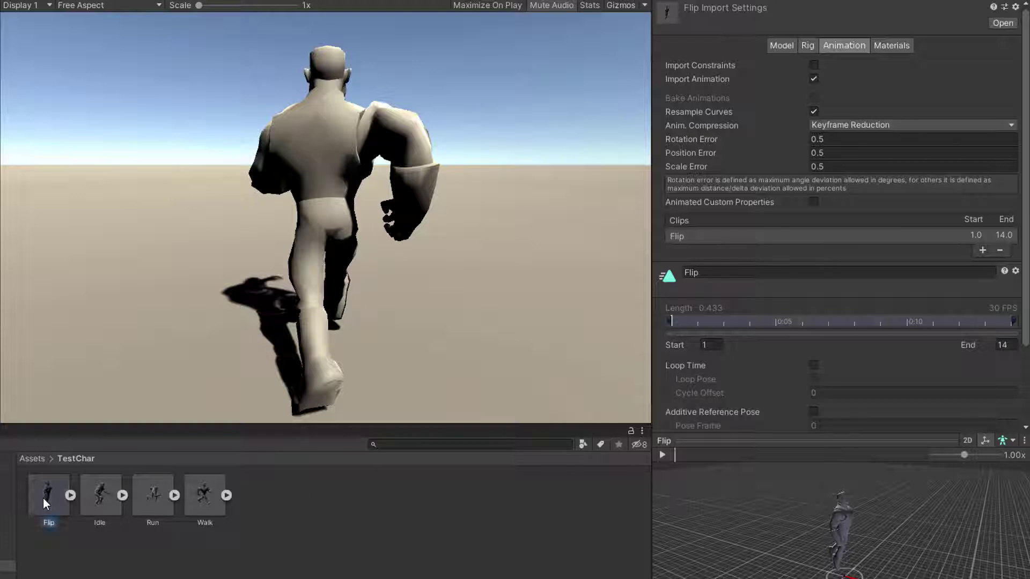
Enable Loop Time on the Run and Walk animation clips and apply the import settings of both models
left_click(154, 495)
left_click(813, 366)
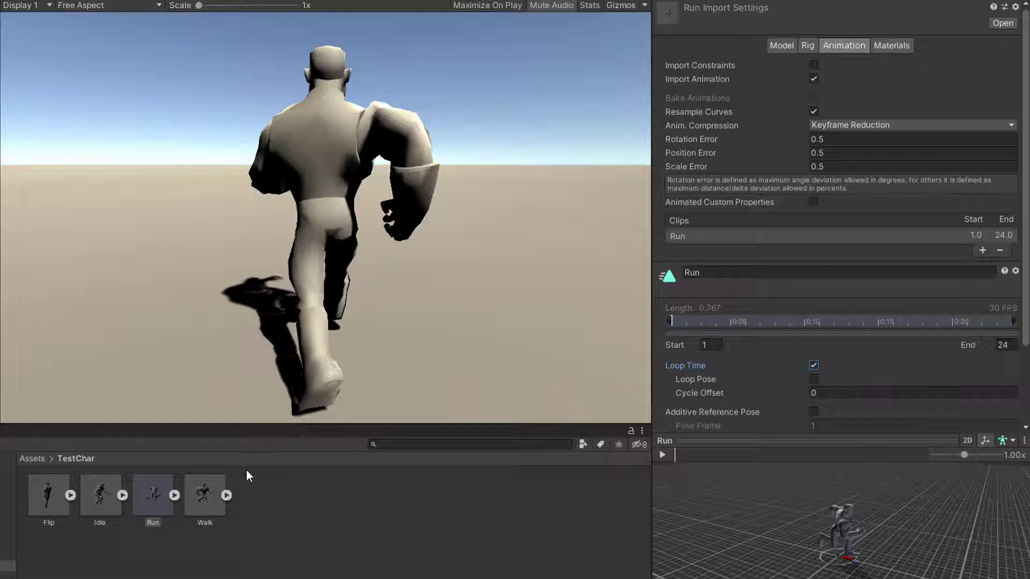
left_click(206, 497)
left_click(355, 324)
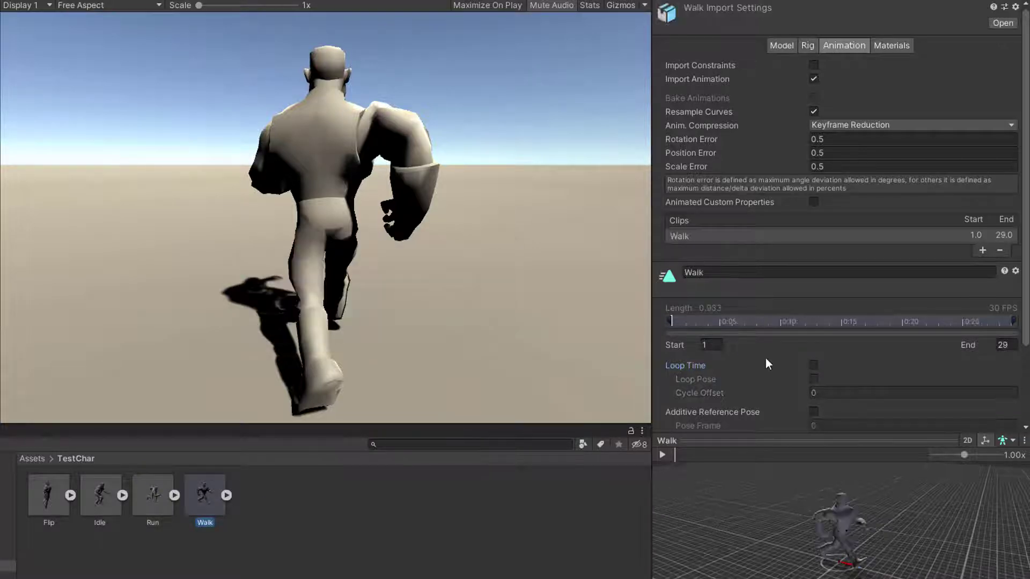
left_click(813, 365)
scroll(947, 346, "down", 3)
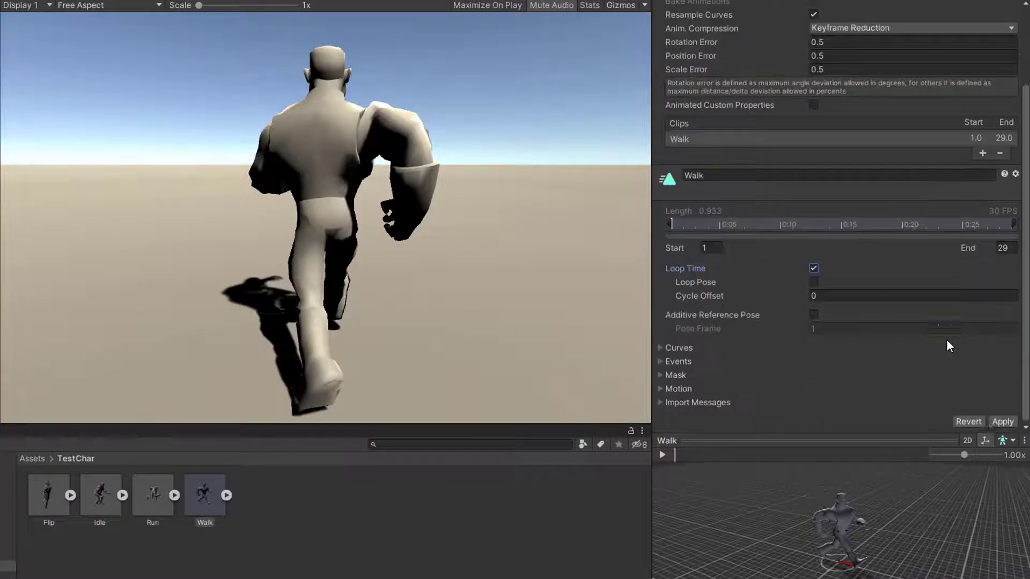
left_click(1001, 422)
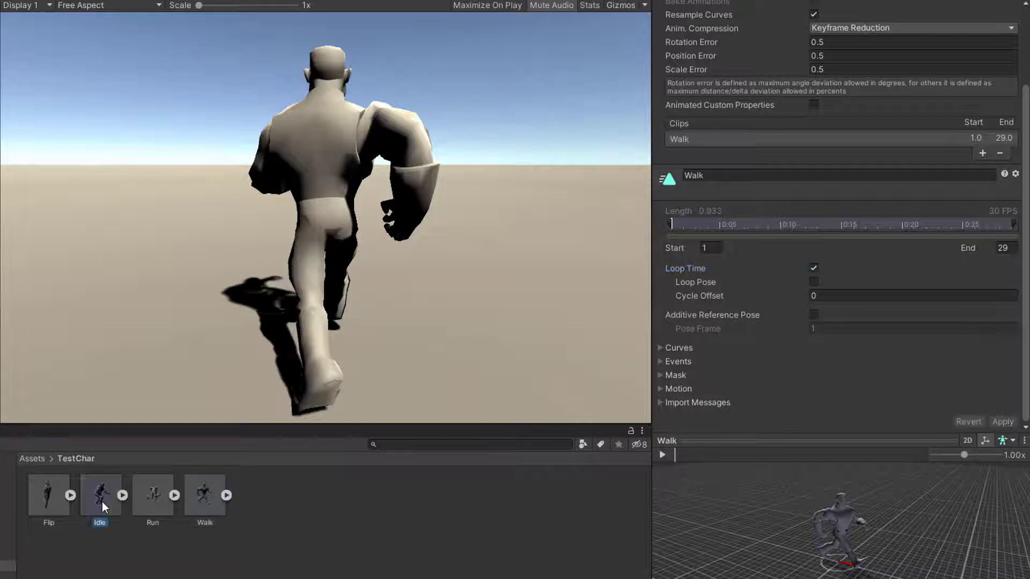
Enable Loop Time on the Idle animation clip and apply the model's import settings
left_click(814, 267)
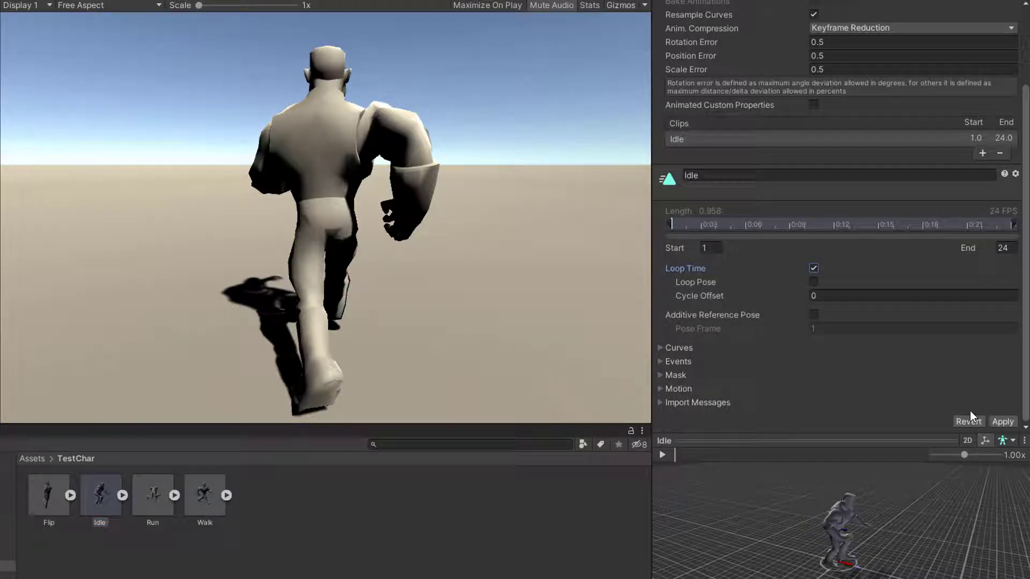
left_click(1001, 422)
Review the Rig and Model import settings of the Idle model and the Animation and Rig settings of the Walk model
scroll(810, 348, "up", 3)
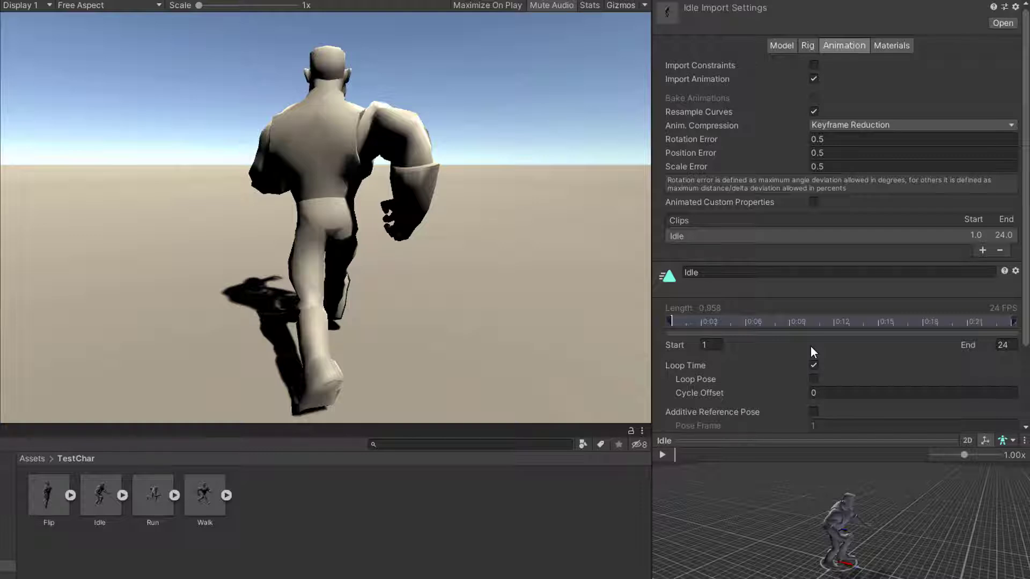
left_click(806, 46)
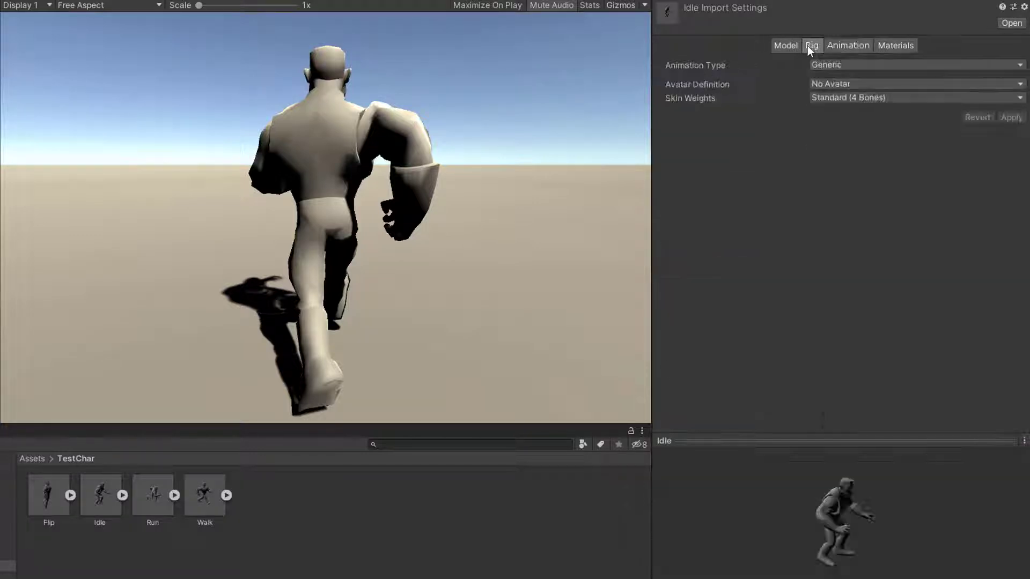
left_click(788, 45)
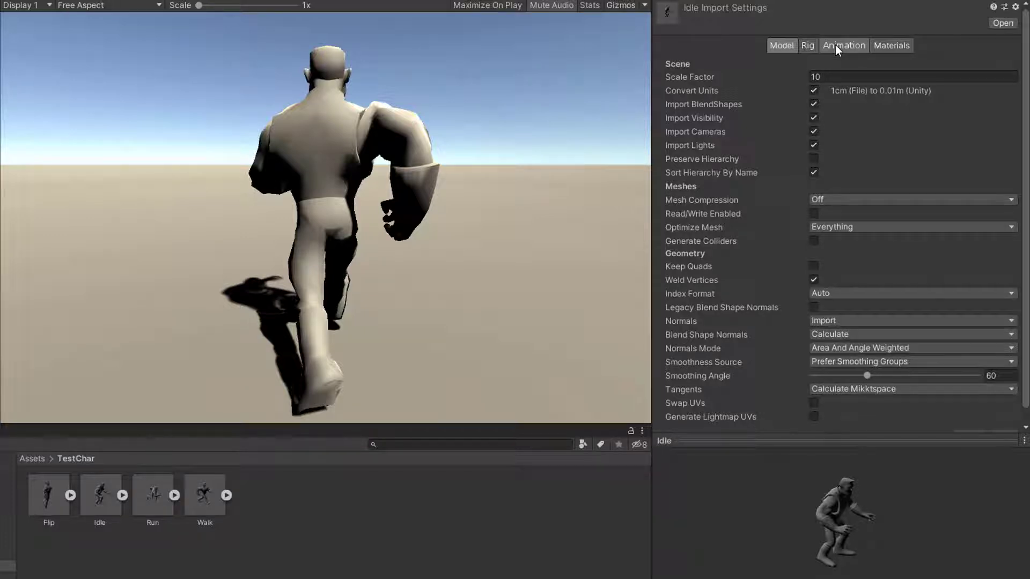
left_click(210, 508)
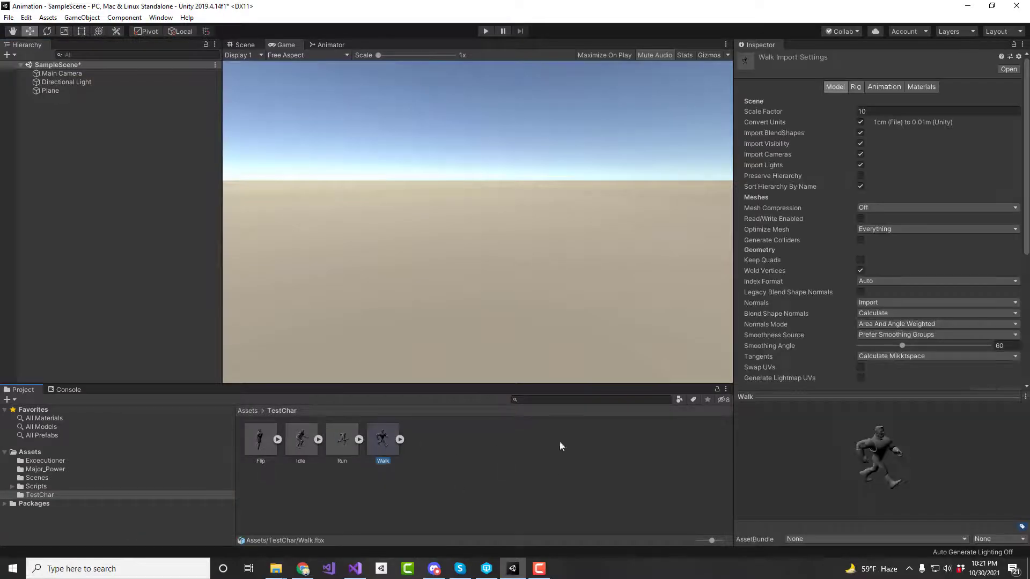
left_click(890, 86)
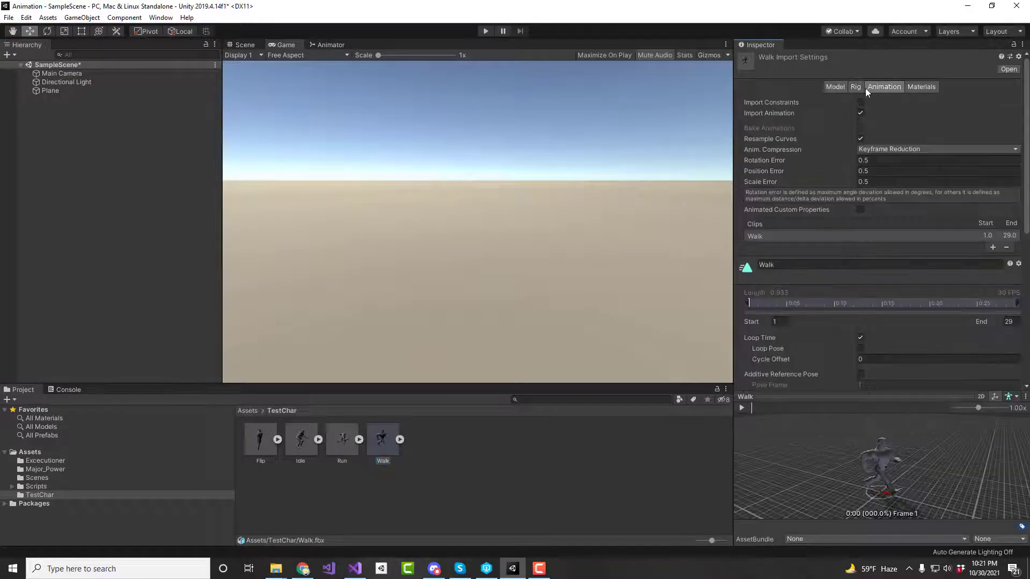
left_click(856, 87)
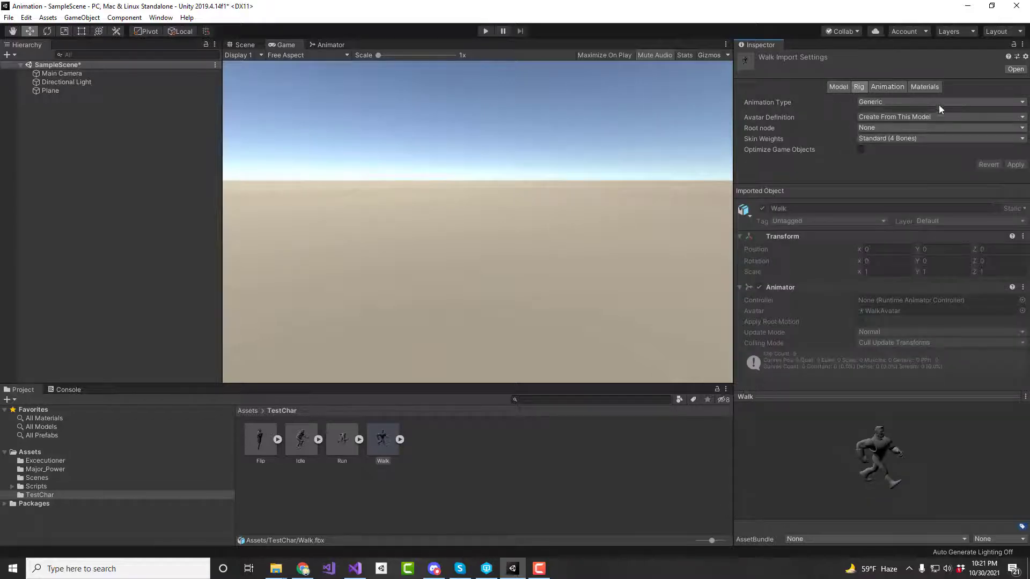
left_click(890, 87)
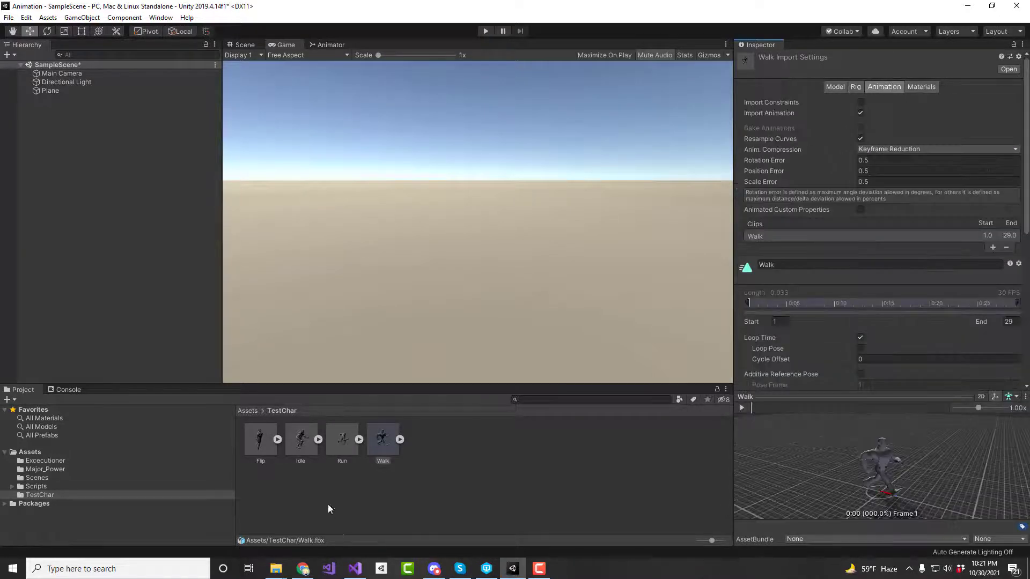
Add the Walk model to SampleScene as a new object and run a brief play test
left_click_drag(383, 439, 170, 122)
left_click_drag(58, 179, 56, 173)
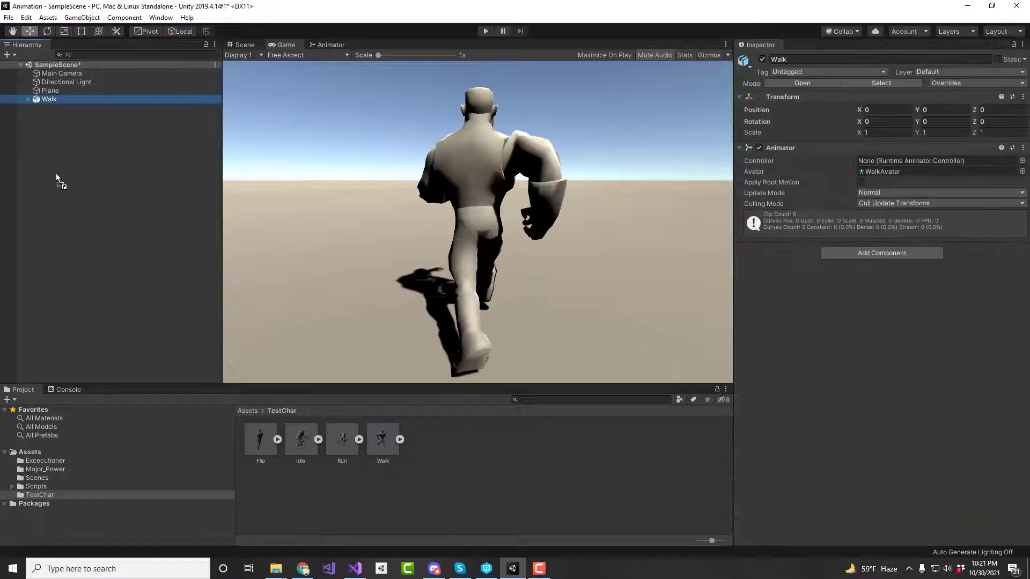
left_click(486, 30)
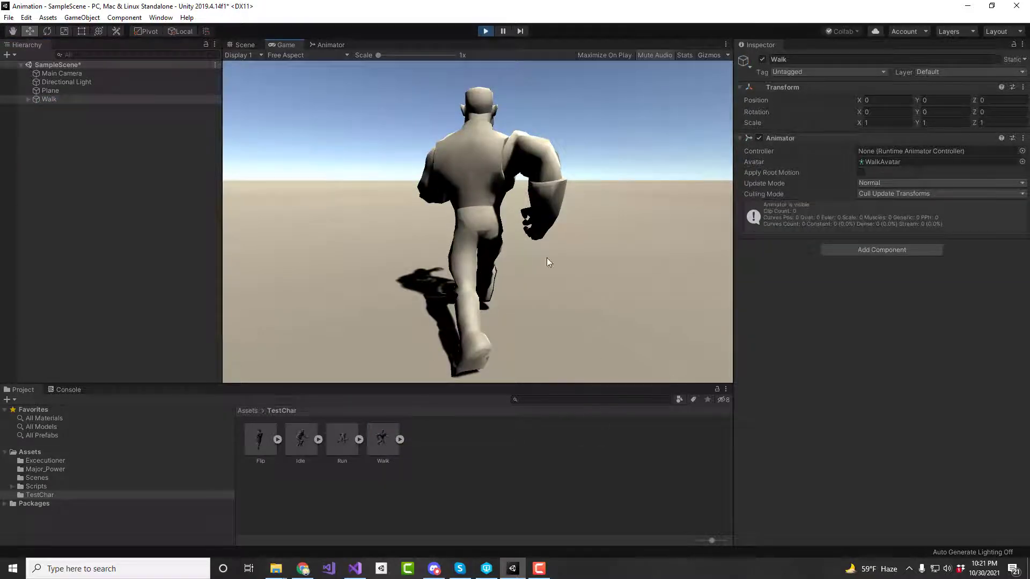
left_click(485, 31)
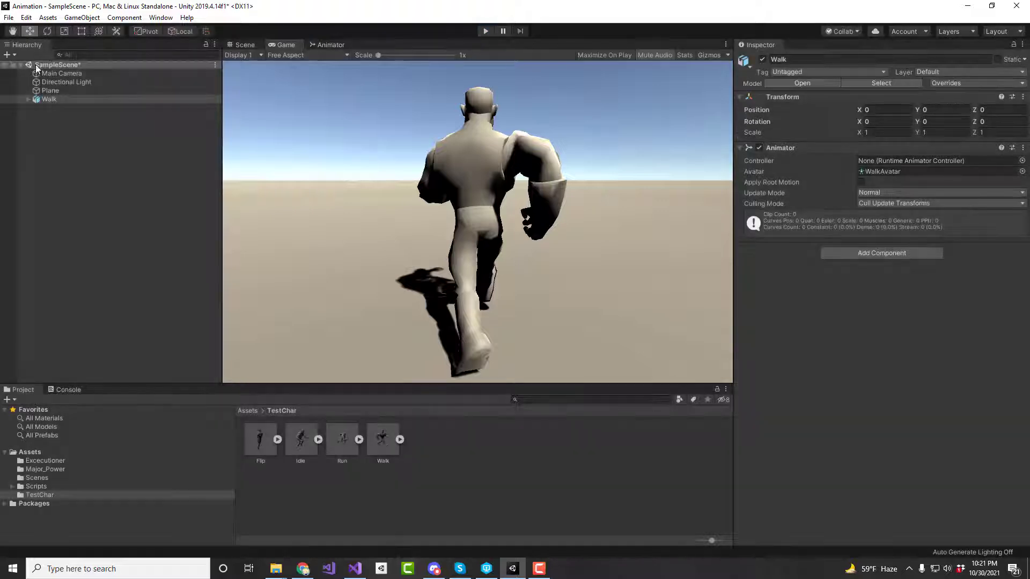
Examine the Walk object's child objects and the avatar and controller assignments of its Animator component
left_click(27, 100)
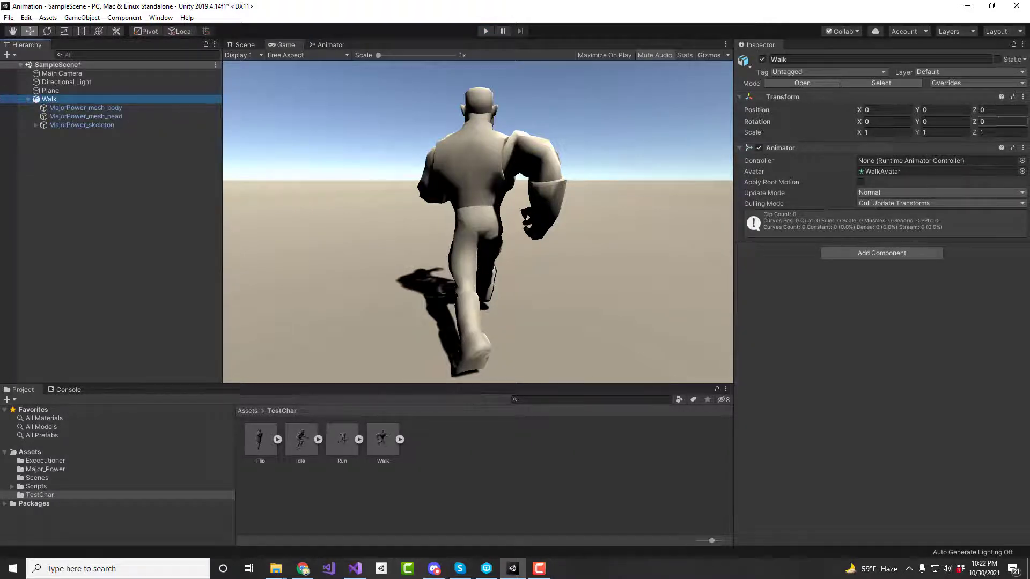
left_click(898, 171)
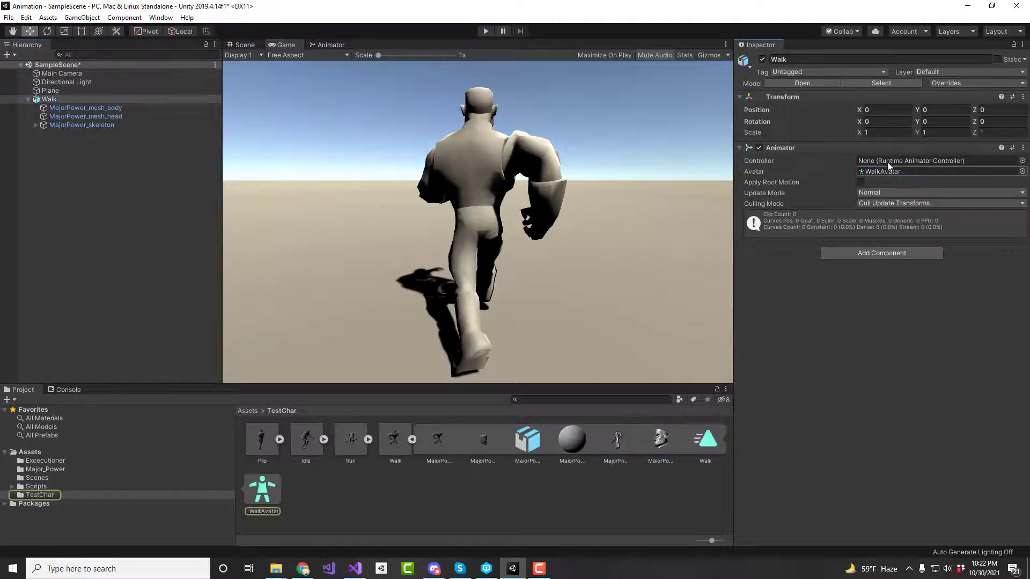
left_click(888, 161)
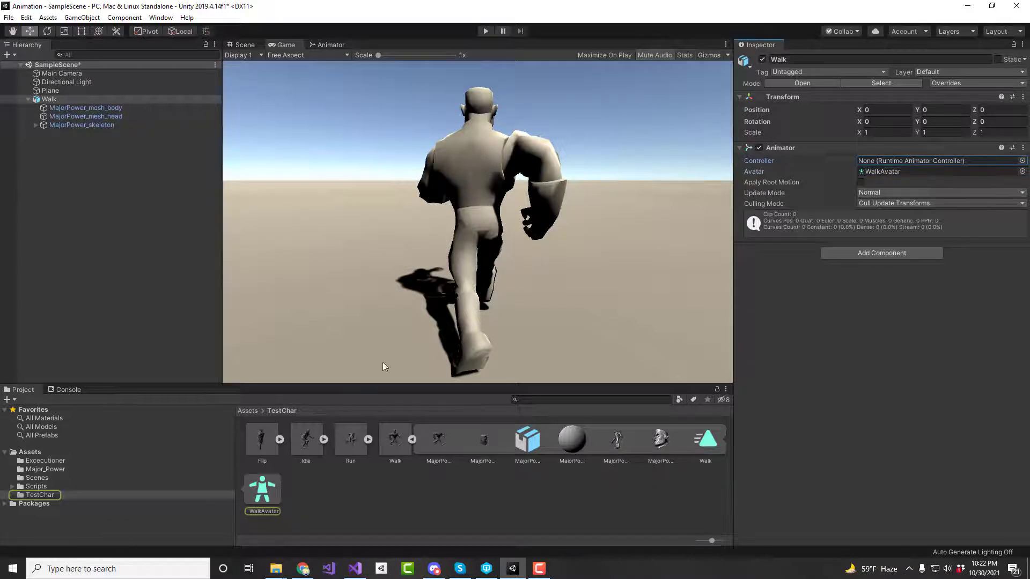
Create an Animator Controller in the TestChar folder and open it for editing
left_click(412, 439)
right_click(444, 449)
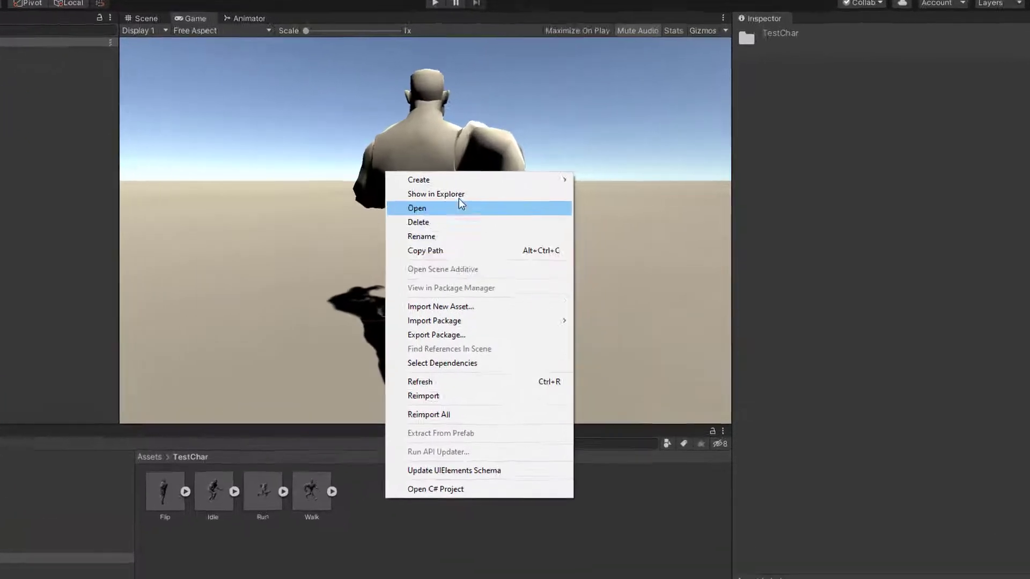
mouse_move(475, 177)
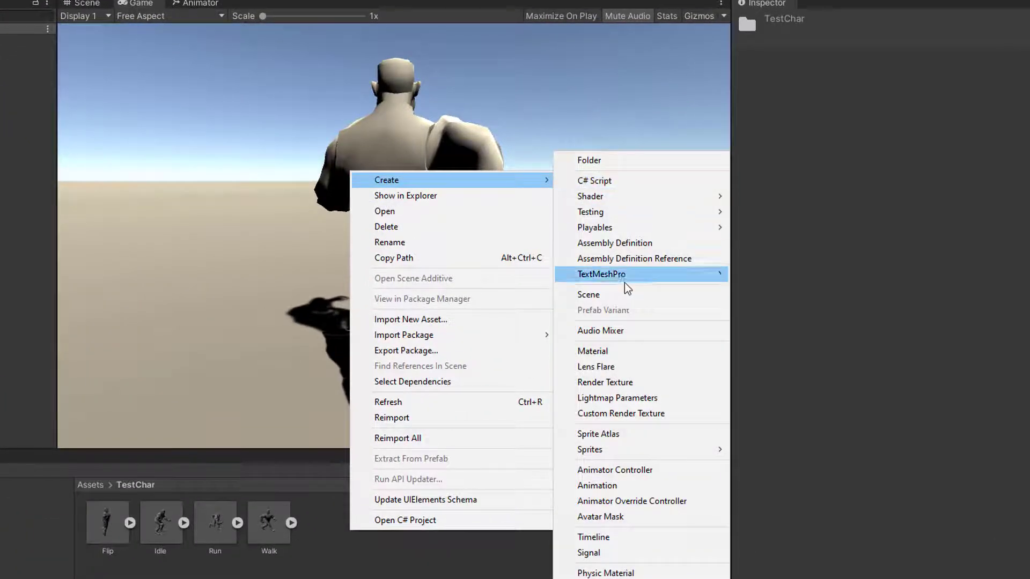
left_click(617, 470)
double_click(221, 531)
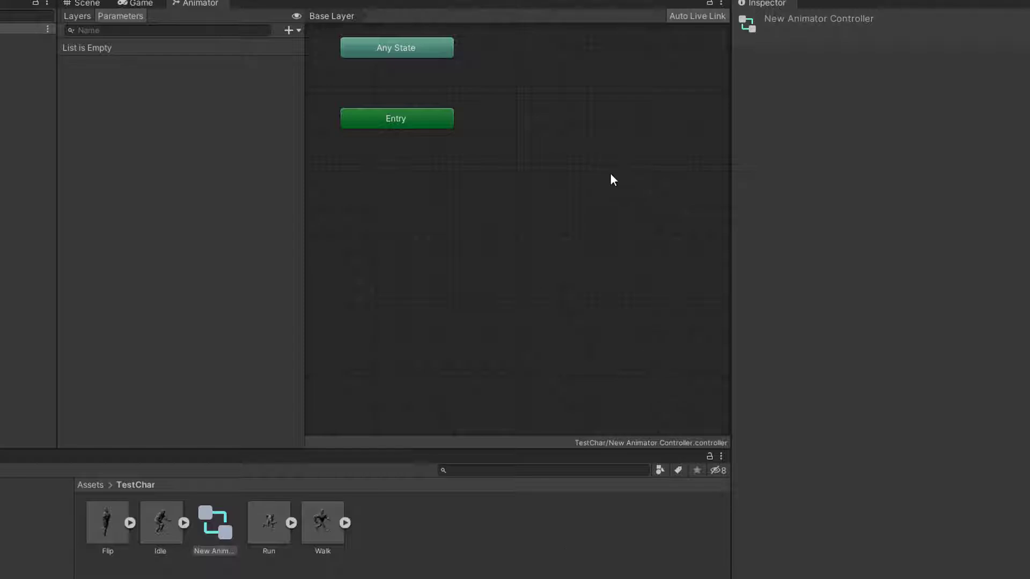
Add the Flip, Idle, Run and Walk models to the animator graph together as animation states
left_click(108, 520)
left_click(155, 526, "ctrl")
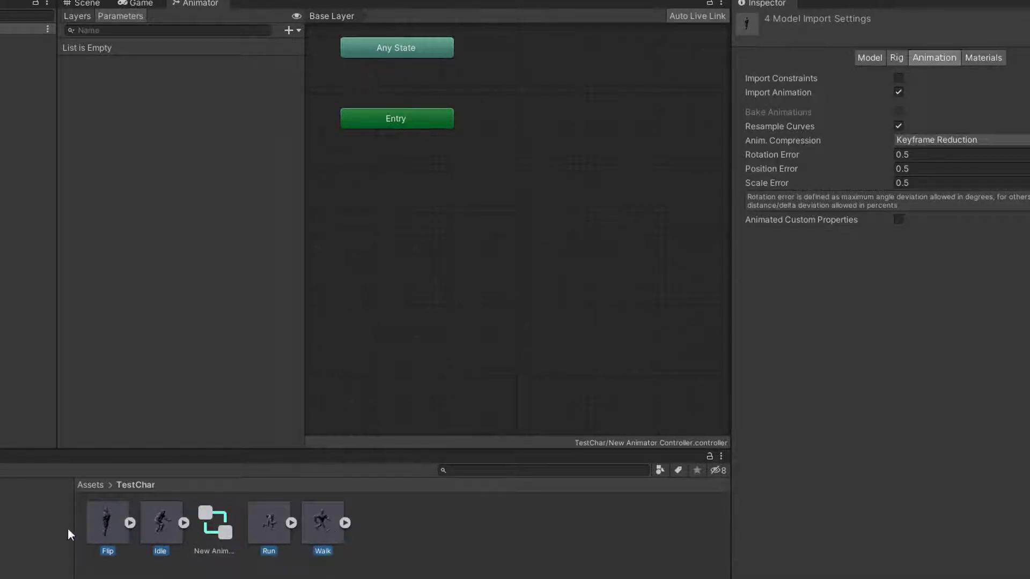
left_click_drag(273, 524, 639, 168)
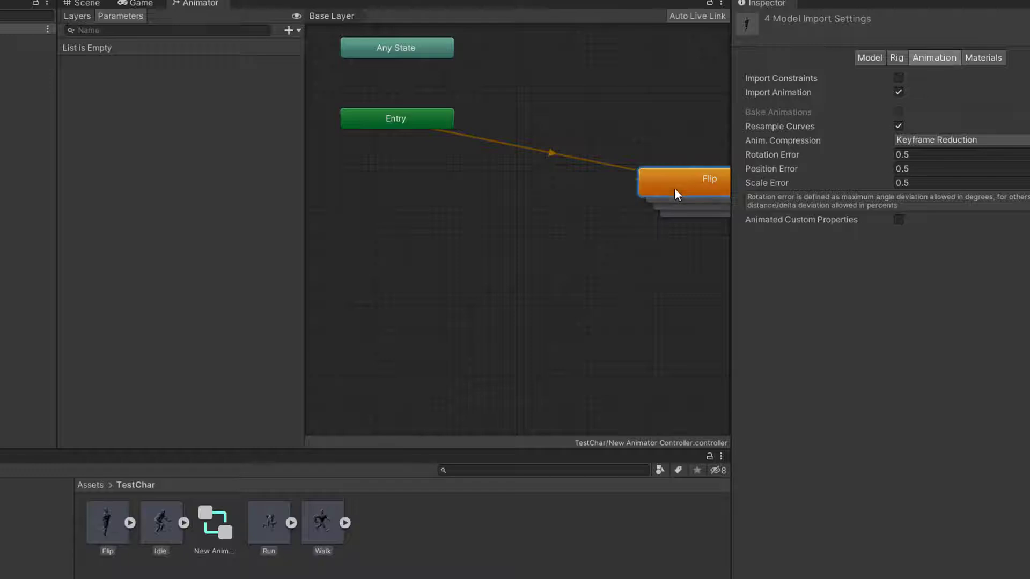
Spread out the stacked states, with Flip above Idle and Run and Walk side by side below
left_click_drag(675, 188, 595, 85)
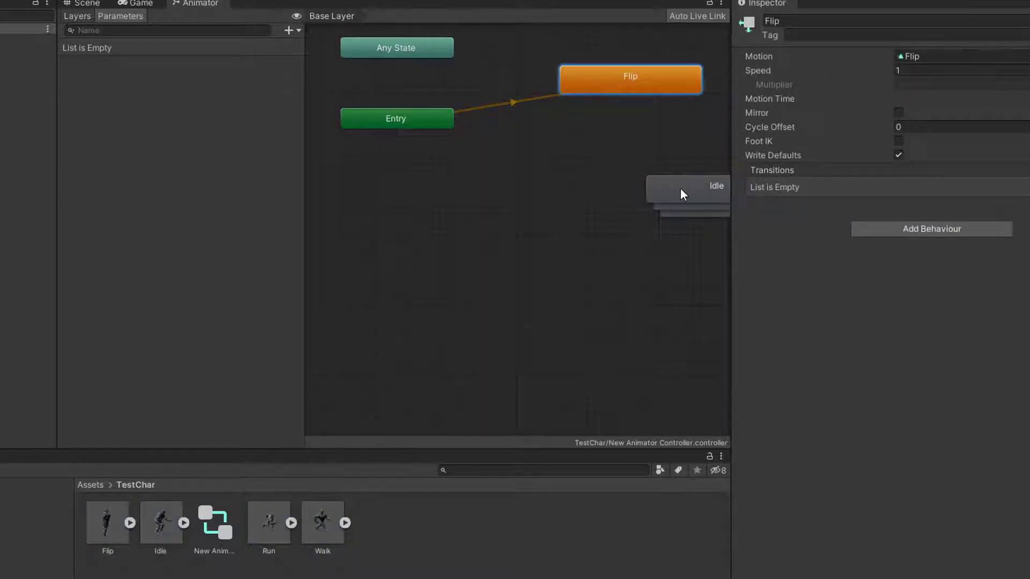
left_click_drag(680, 187, 593, 158)
left_click_drag(671, 206, 503, 244)
left_click_drag(692, 211, 669, 228)
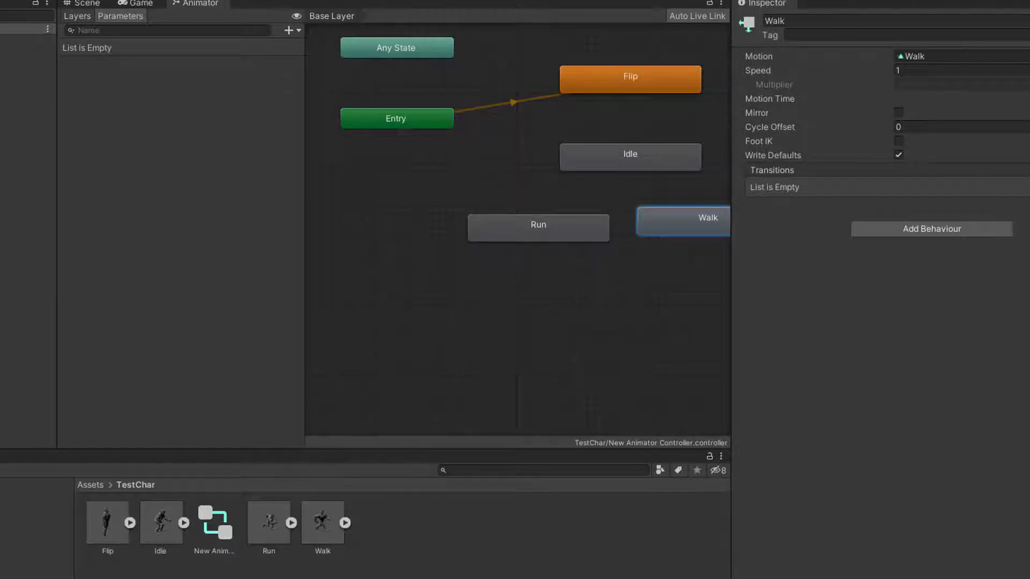
Assign the new animator controller to the Walk object's Animator component and save the scene
left_click(40, 96)
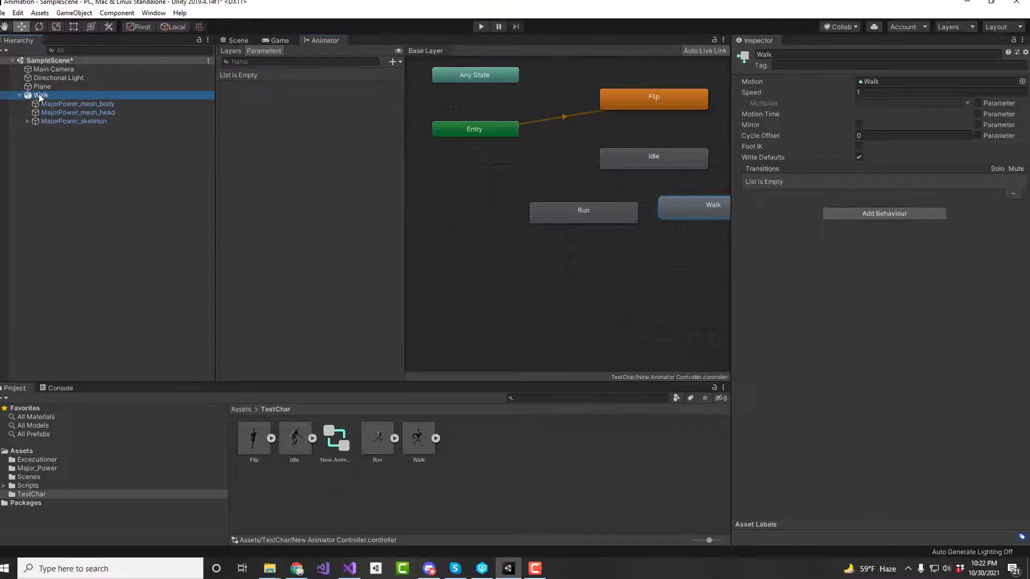
left_click_drag(337, 454, 906, 157)
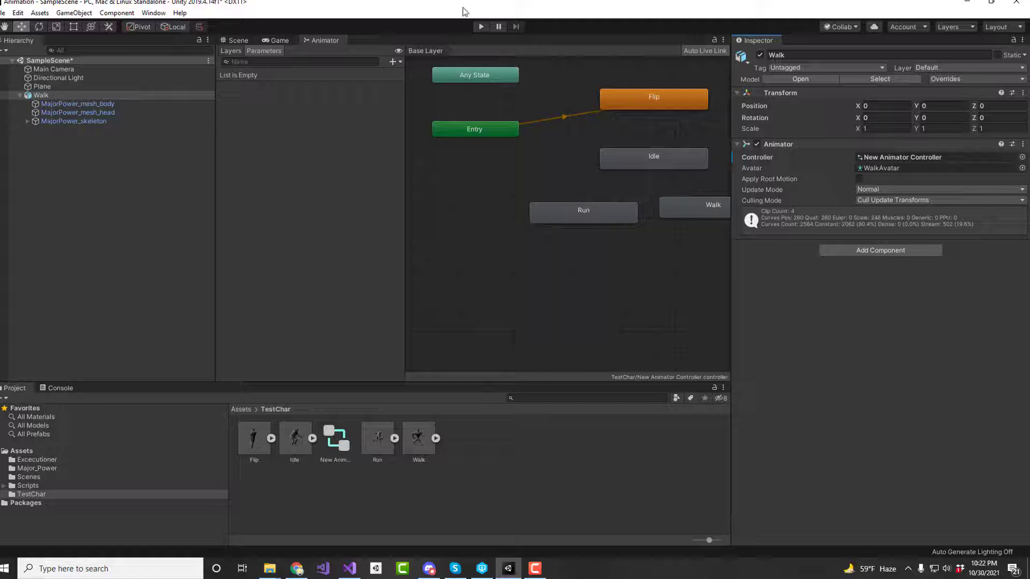
left_click(3, 13)
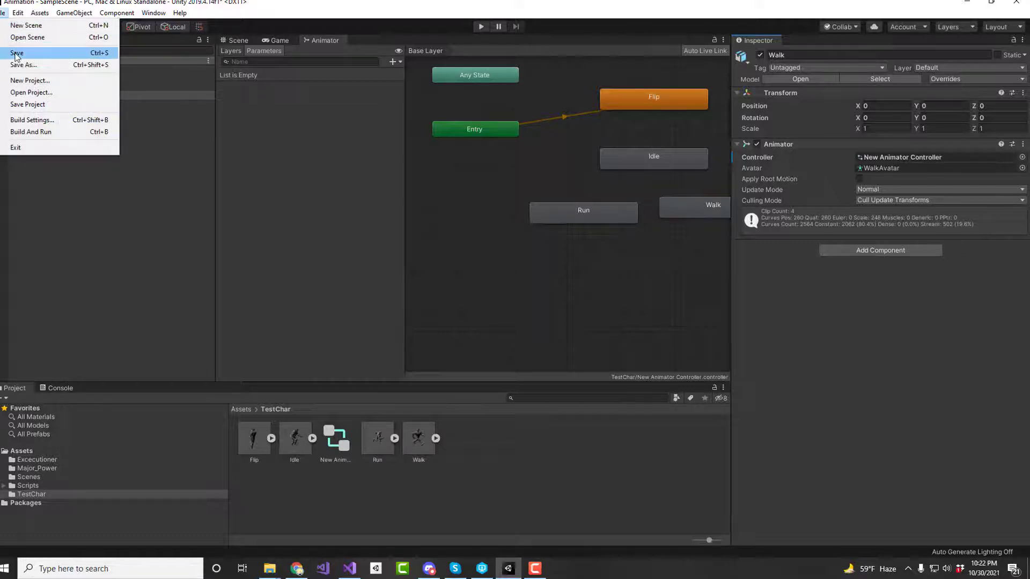
left_click(17, 53)
Play the scene briefly to check the character's default animation
left_click(479, 27)
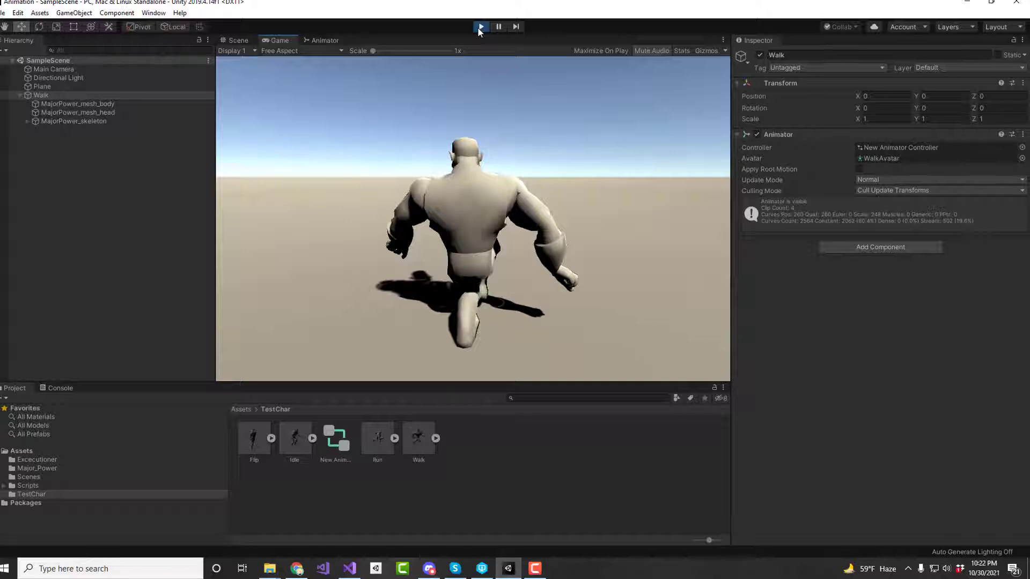
left_click(480, 28)
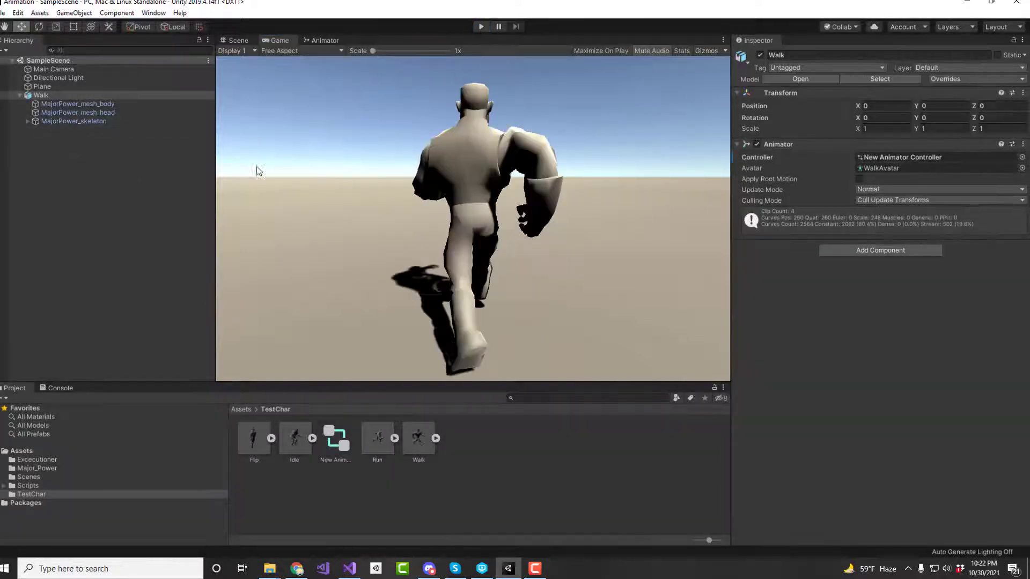
Reopen the animator controller and make Walk the layer default state instead of Flip
double_click(338, 445)
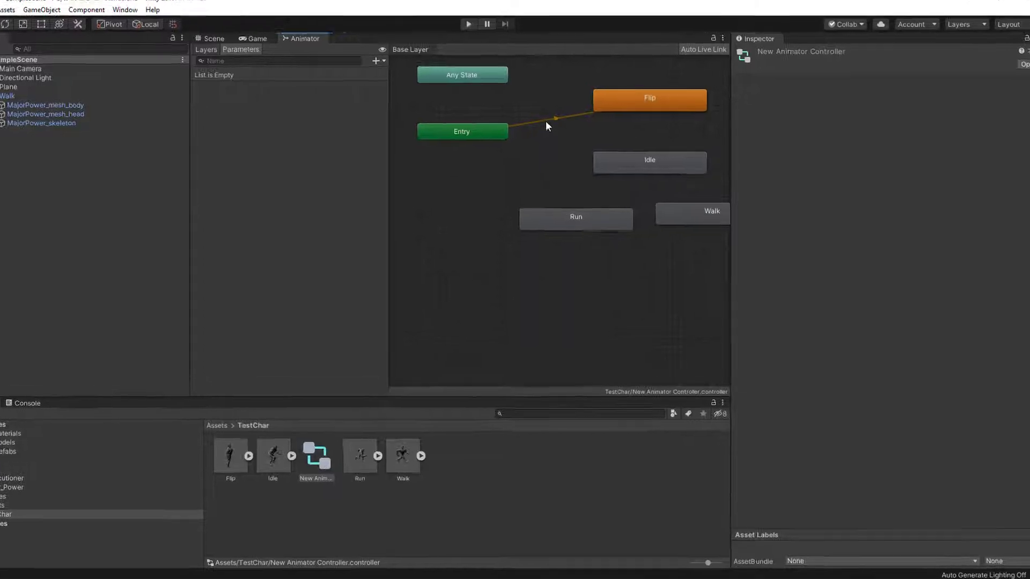
left_click(542, 121)
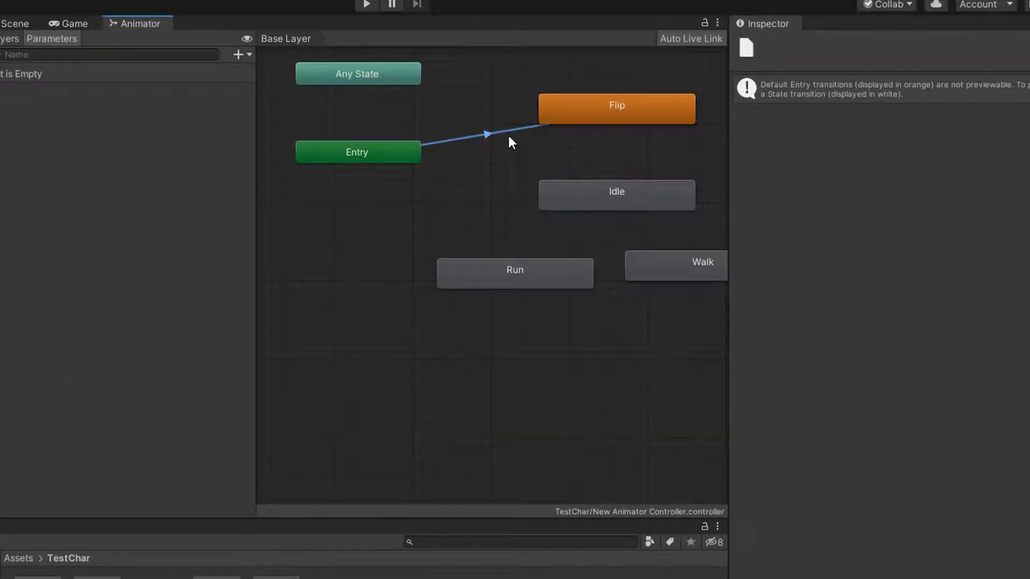
left_click_drag(379, 157, 402, 153)
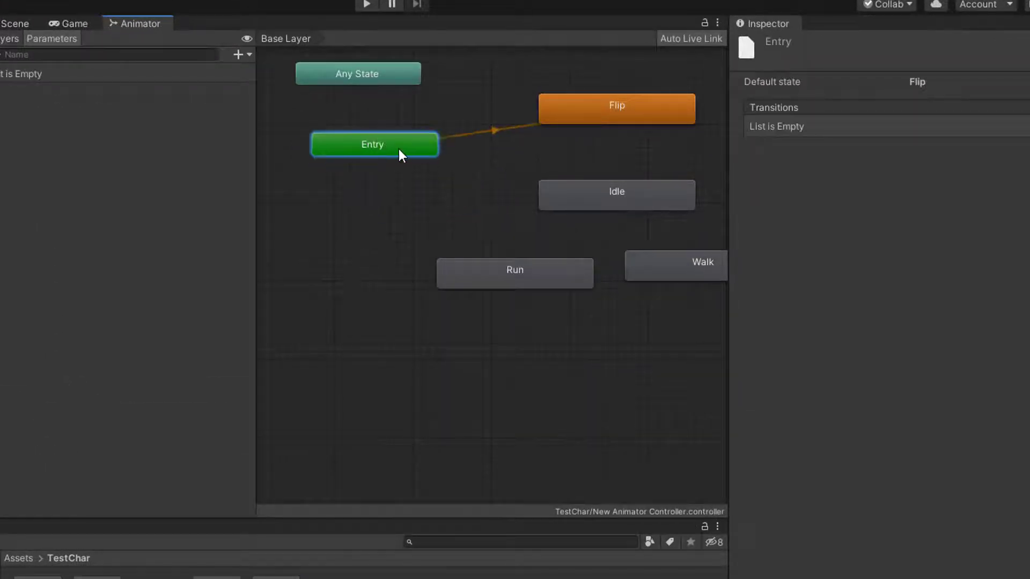
right_click(410, 150)
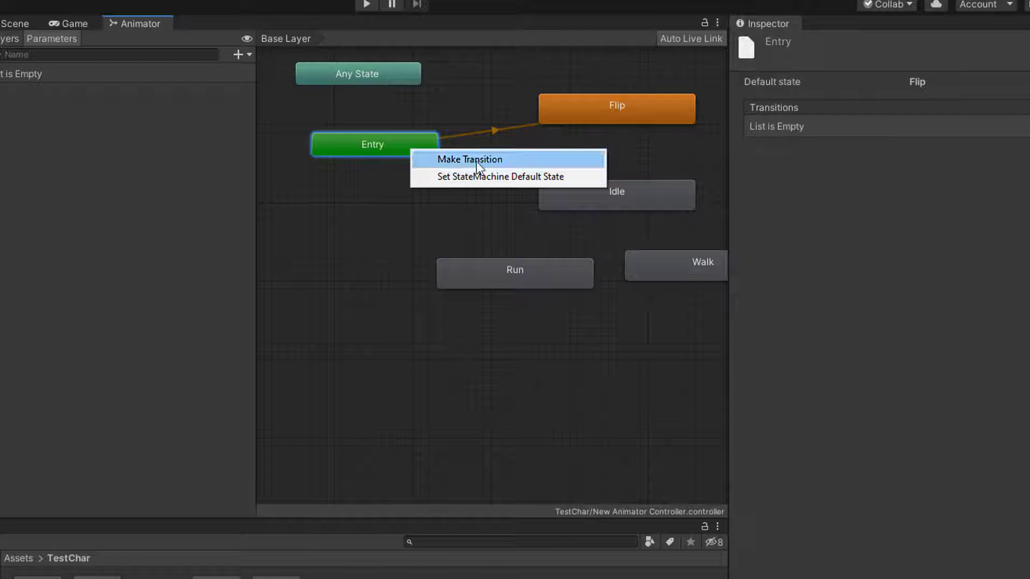
left_click(489, 273)
right_click(672, 271)
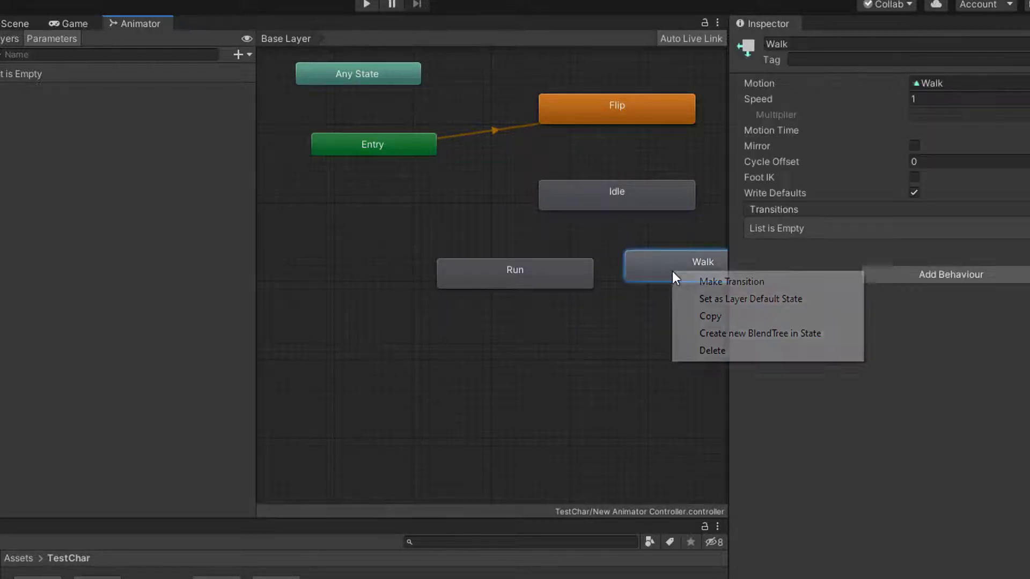
left_click(728, 301)
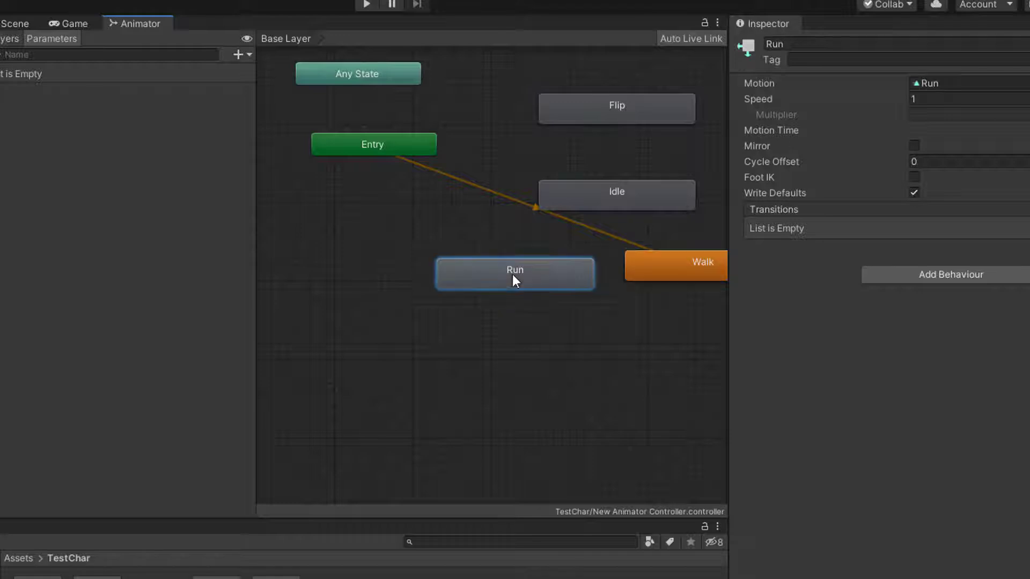
Arrange the Walk state below Entry with Run beneath it, and play the scene to test the walk animation
left_click_drag(513, 277, 594, 338)
left_click_drag(663, 279, 487, 252)
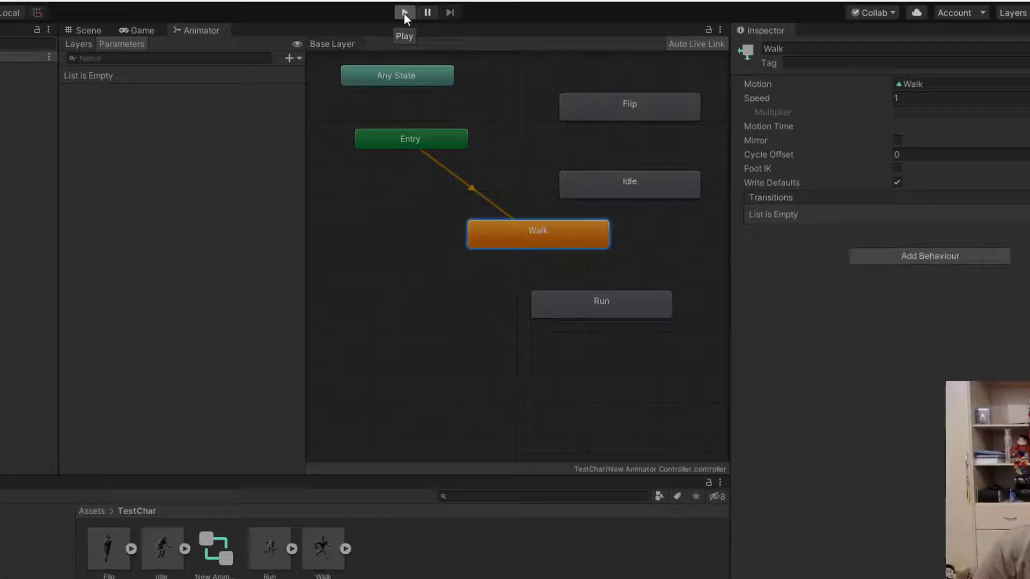
left_click(404, 13)
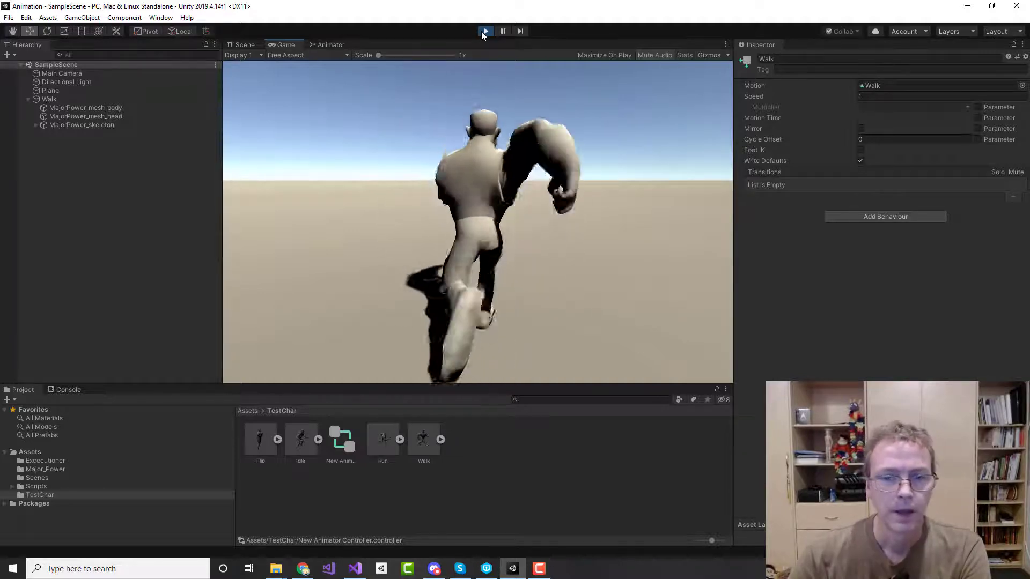
left_click(485, 31)
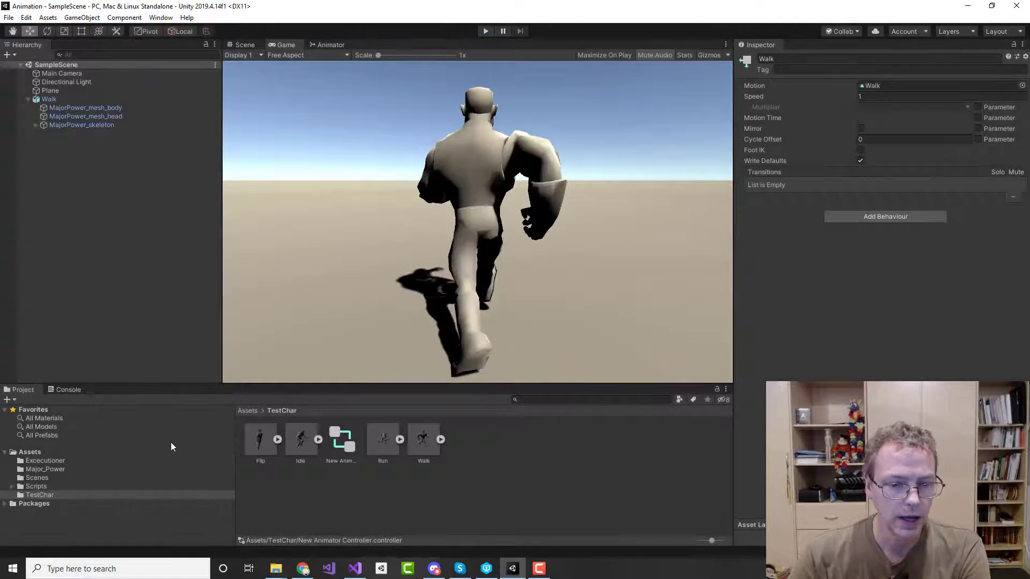
Attach the SimpleAnimation script from the Scripts folder to the Walk object and start playing the scene
left_click(33, 486)
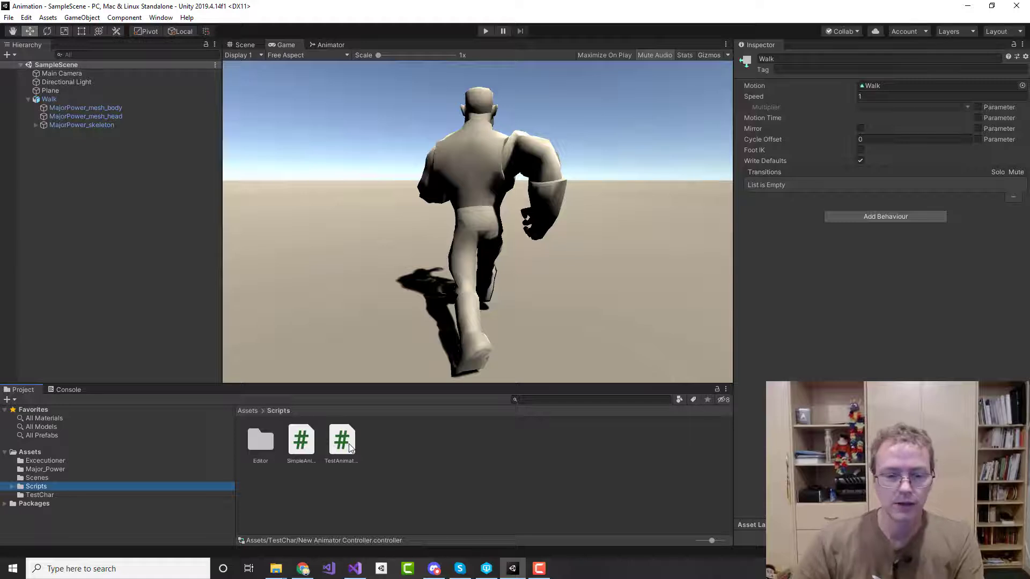
left_click_drag(317, 438, 55, 101)
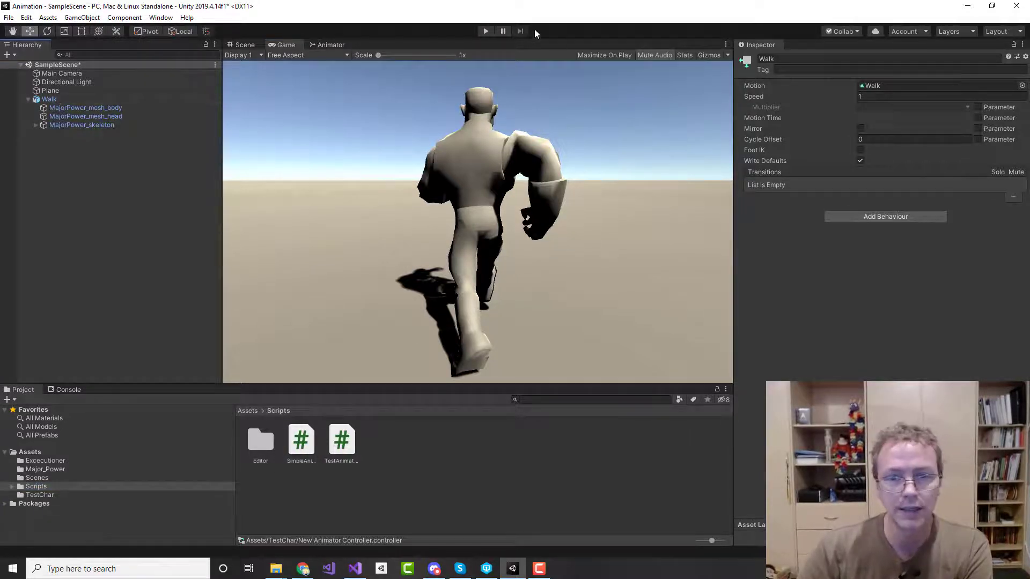
left_click(485, 32)
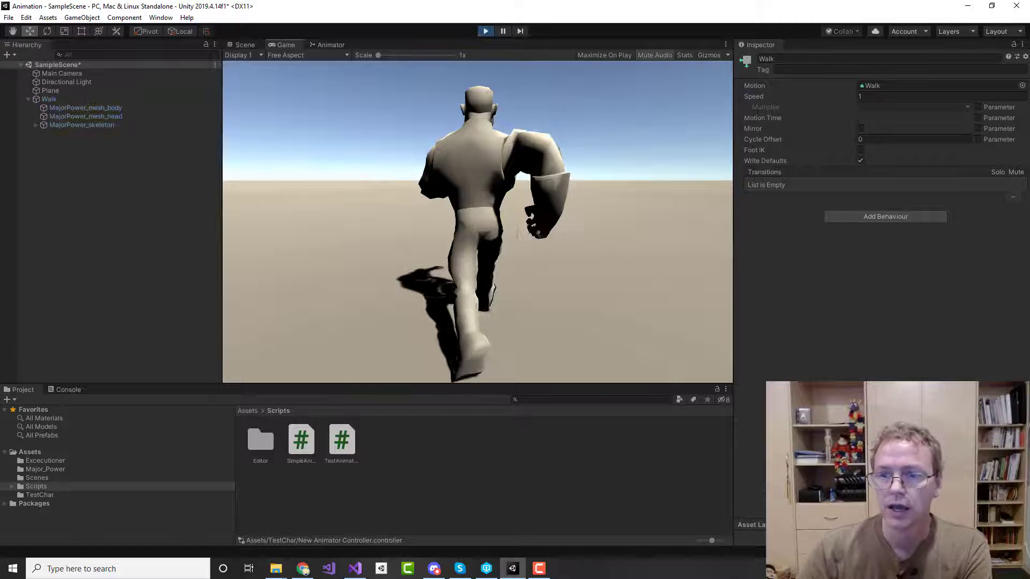
Inspect the running Walk object and set its Anim Name to Run and after that to Flip to test both animations
left_click(53, 100)
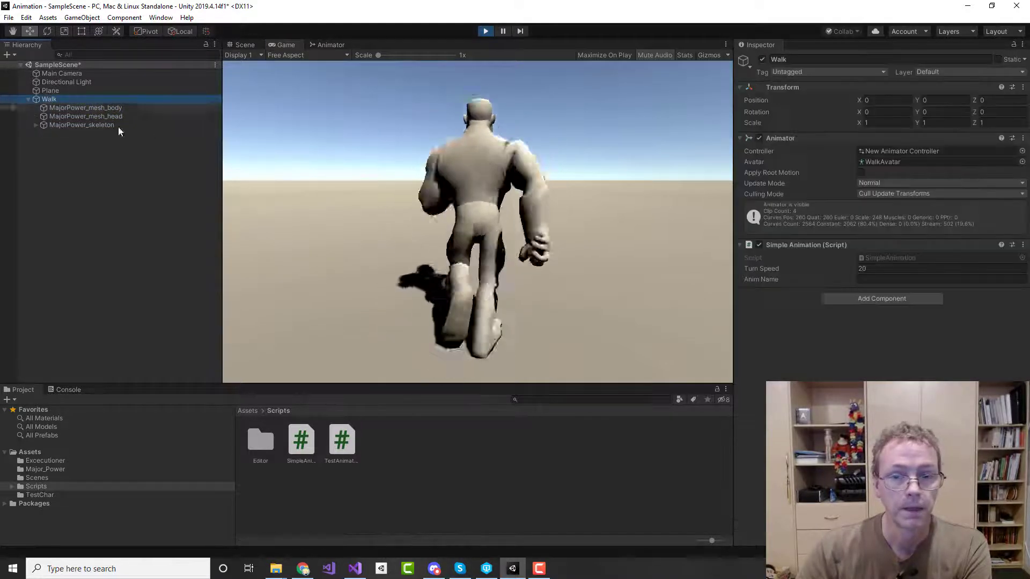
left_click(880, 279)
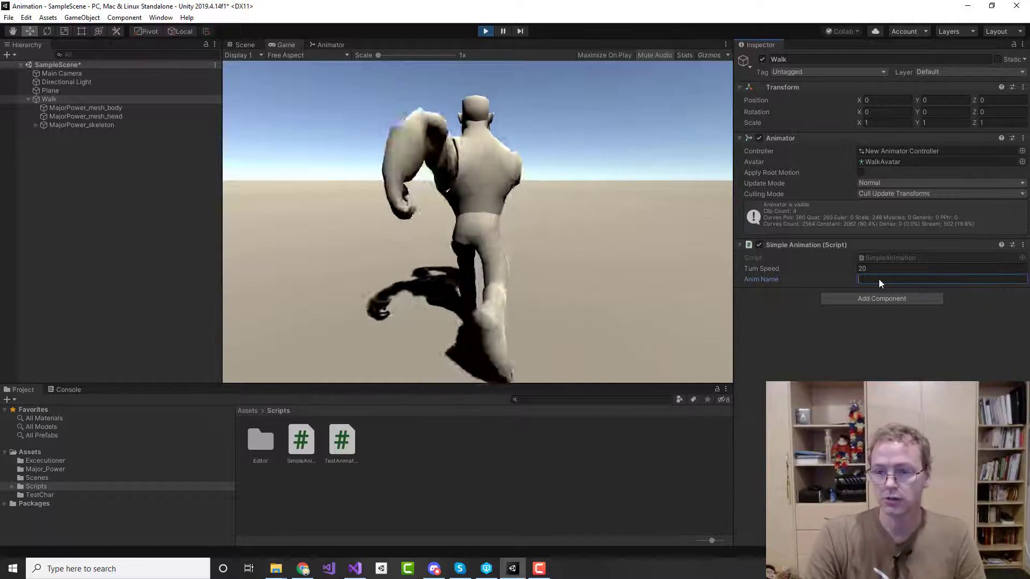
type("Run")
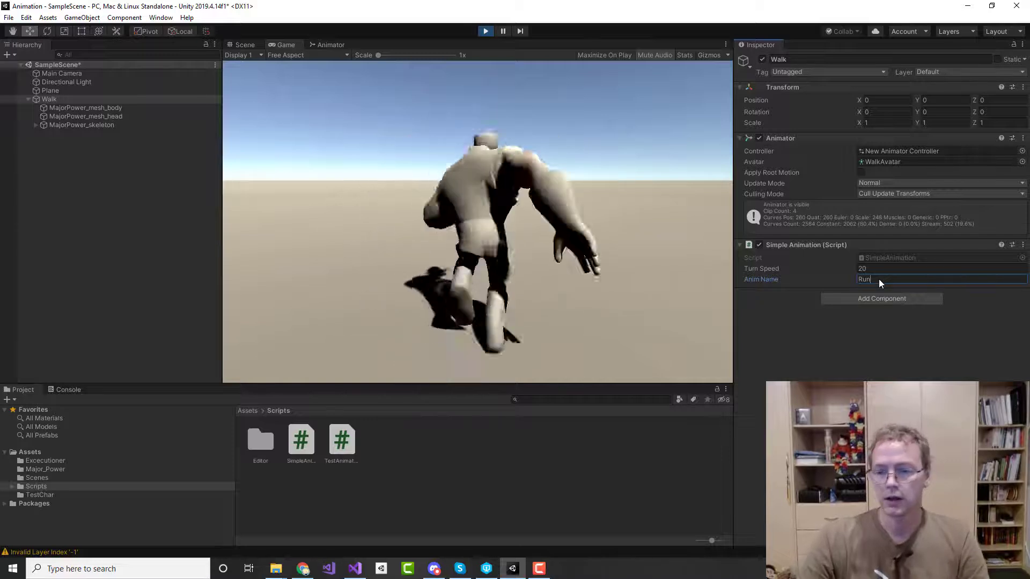
key("BackSpace")
key("BackSpace")
key("BackSpace")
type("Flip")
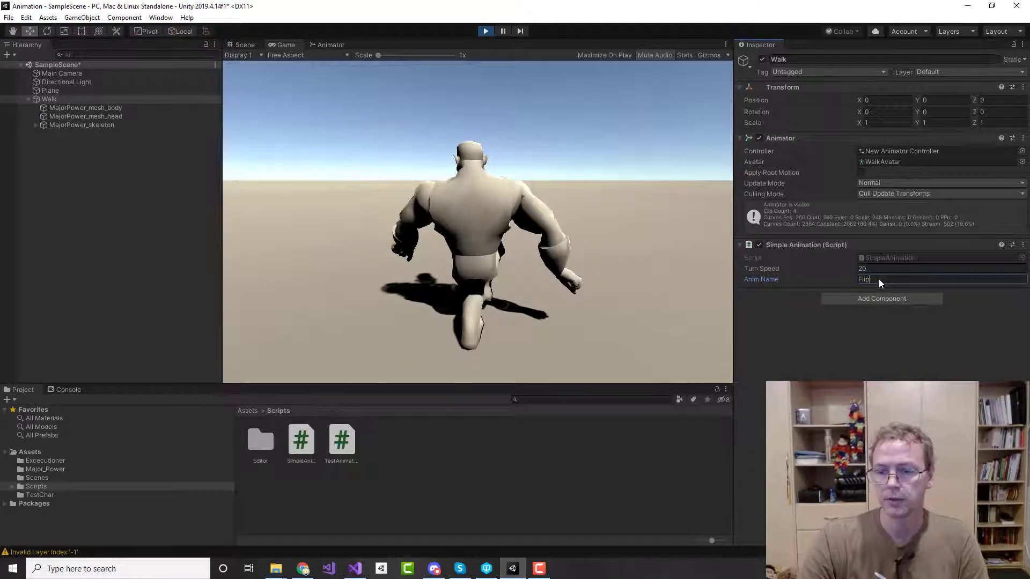
Test the Walk and Flip animations again by entering each as the Anim Name, and stop playing the scene
type("Walk")
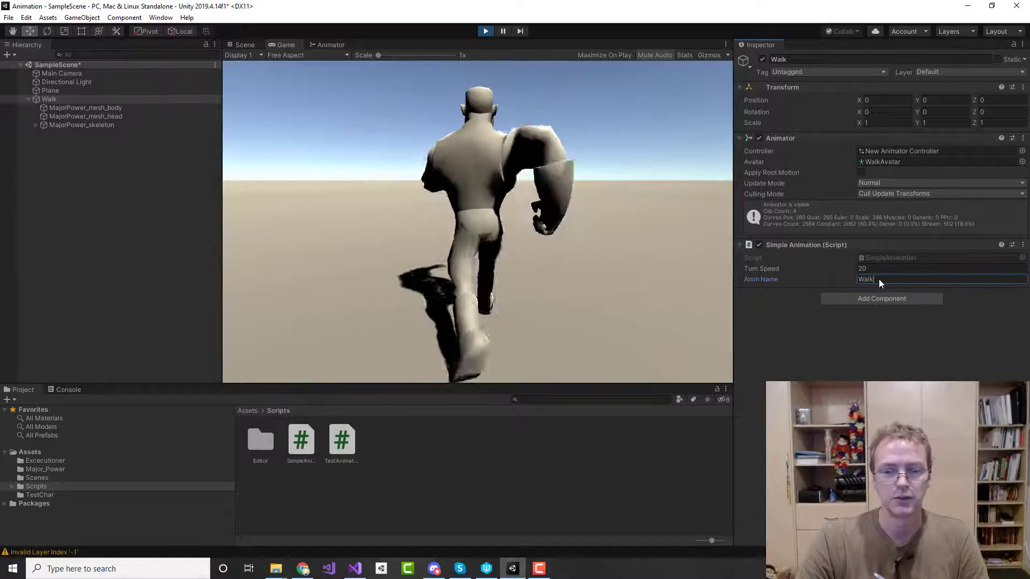
key("BackSpace")
key("BackSpace")
key("BackSpace")
key("BackSpace")
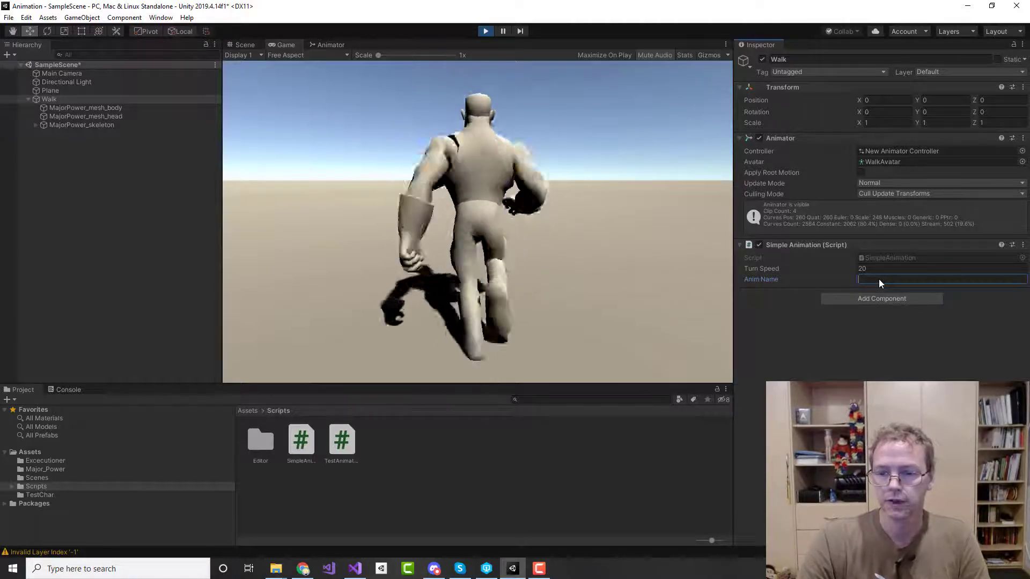
type("Flip")
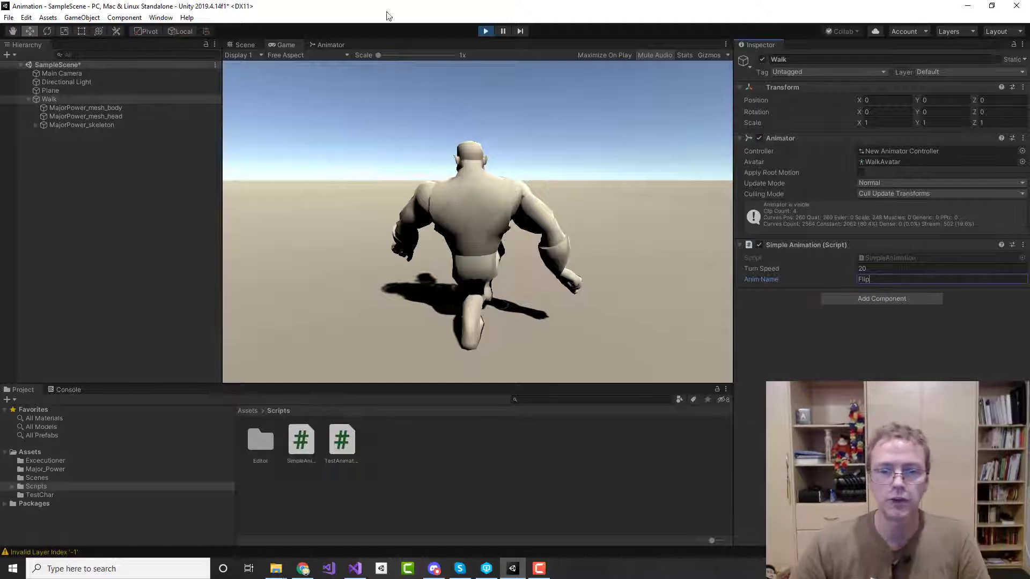
left_click(485, 31)
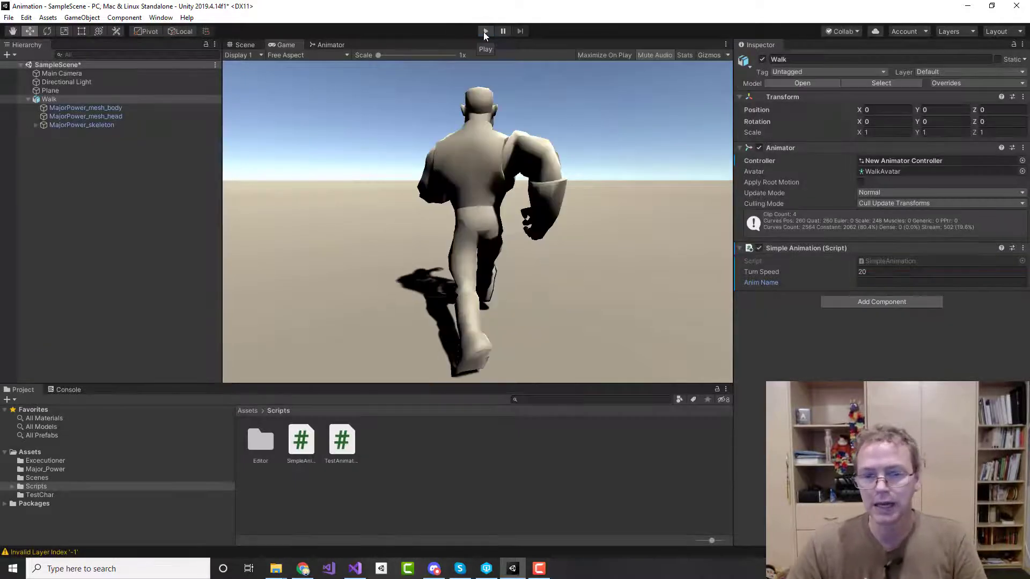
Play the scene again and steer the character in different directions to test turning, walking and running
left_click(484, 31)
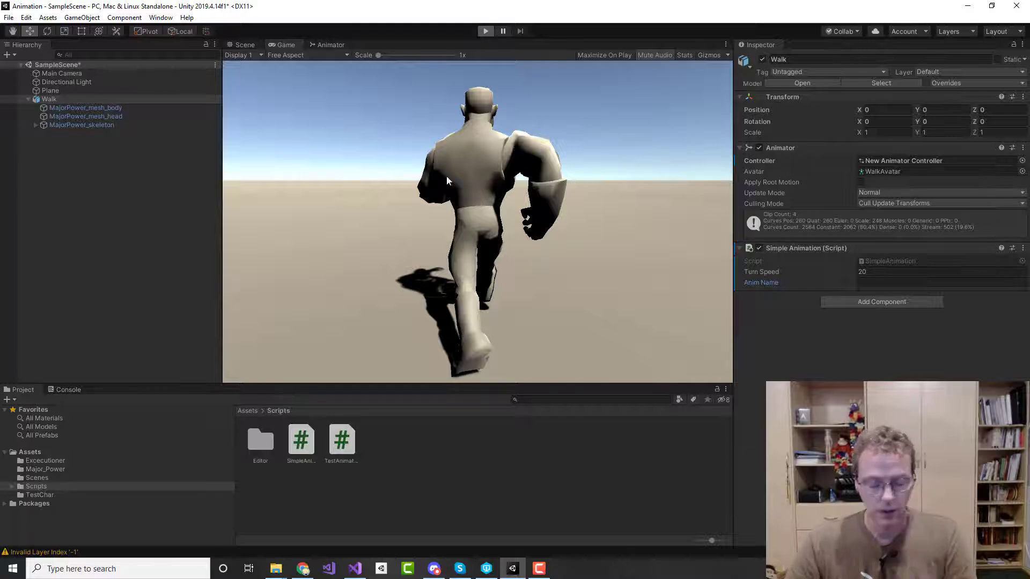
key("Down")
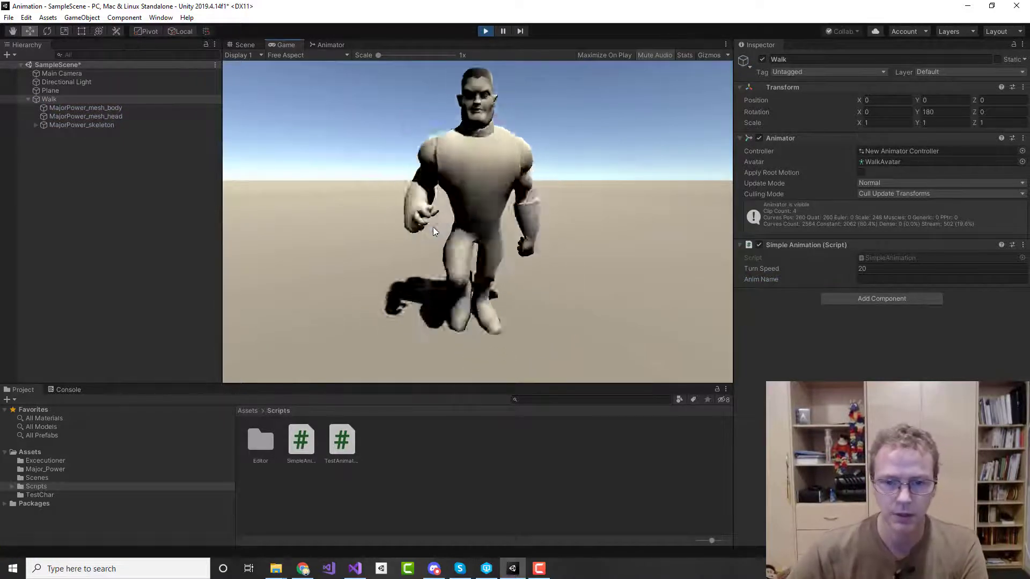
key("Right")
key("Down")
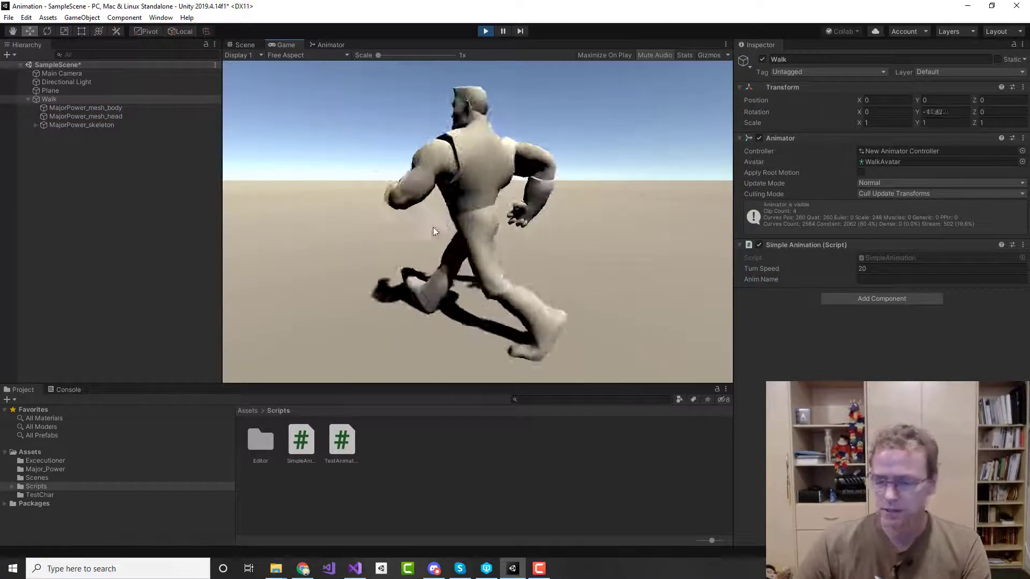
key("Right")
key("Up")
key("Left")
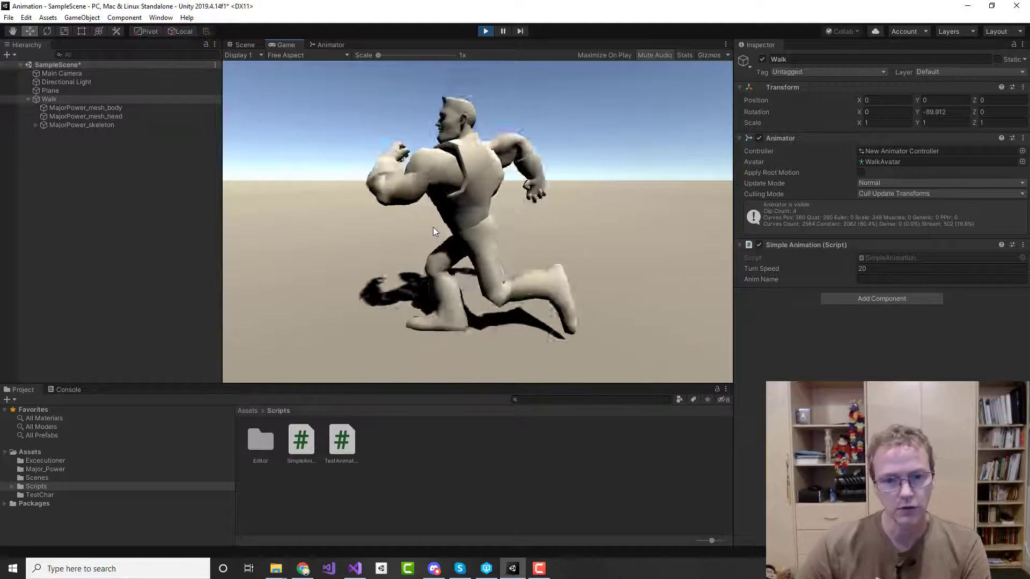
key("Down")
key("Left")
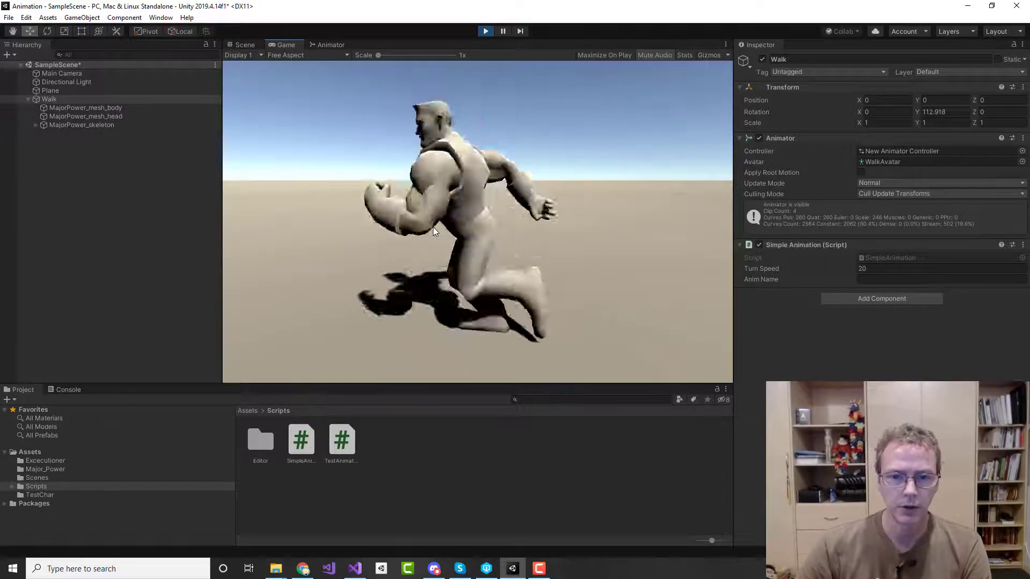
key("Down")
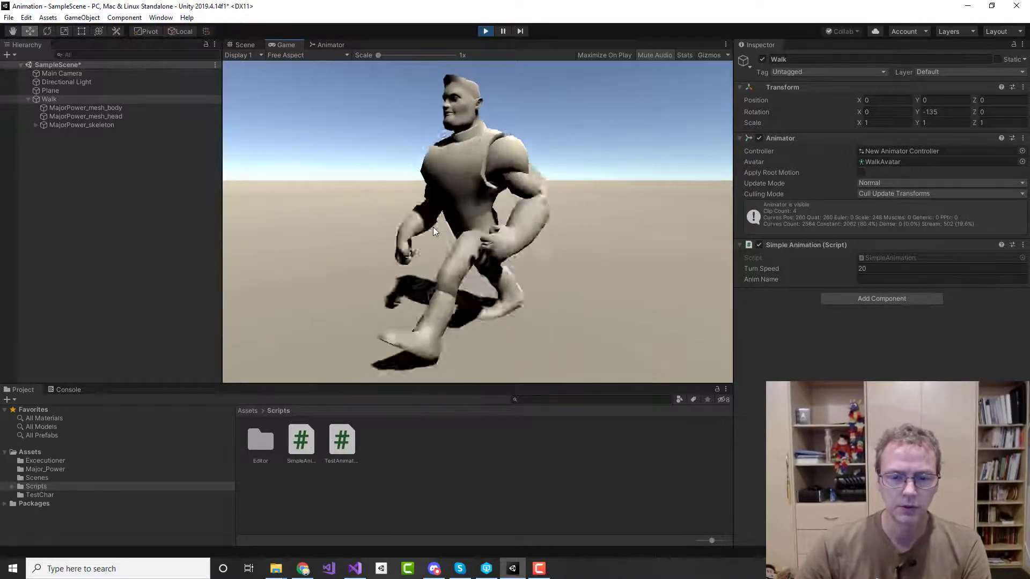
key("shift")
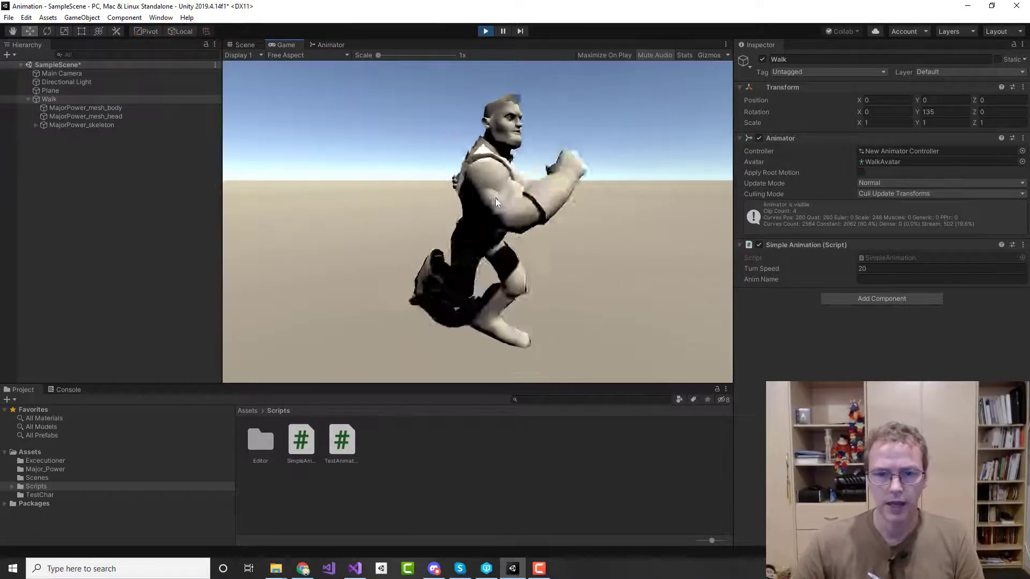
Test the turned character with Anim Name set to Flip, clear the name and stop playing the scene
left_click(877, 280)
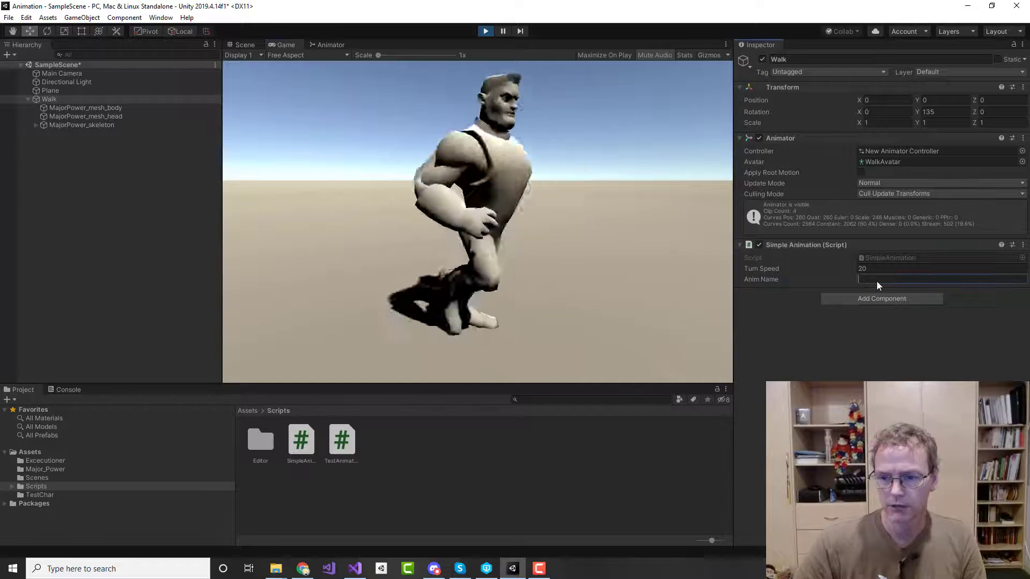
type("Flip")
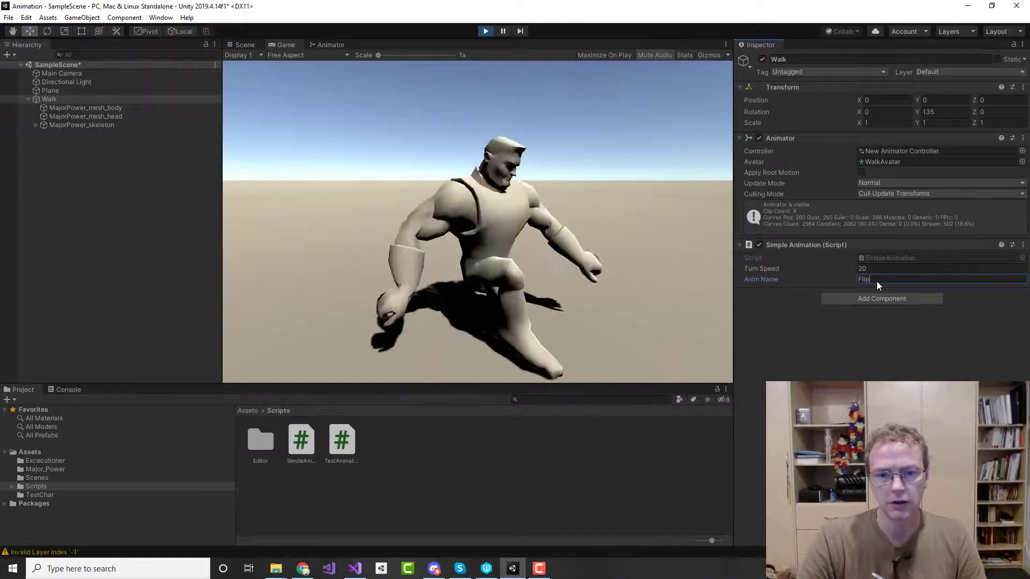
key("BackSpace")
key("BackSpace")
key("BackSpace")
key("BackSpace")
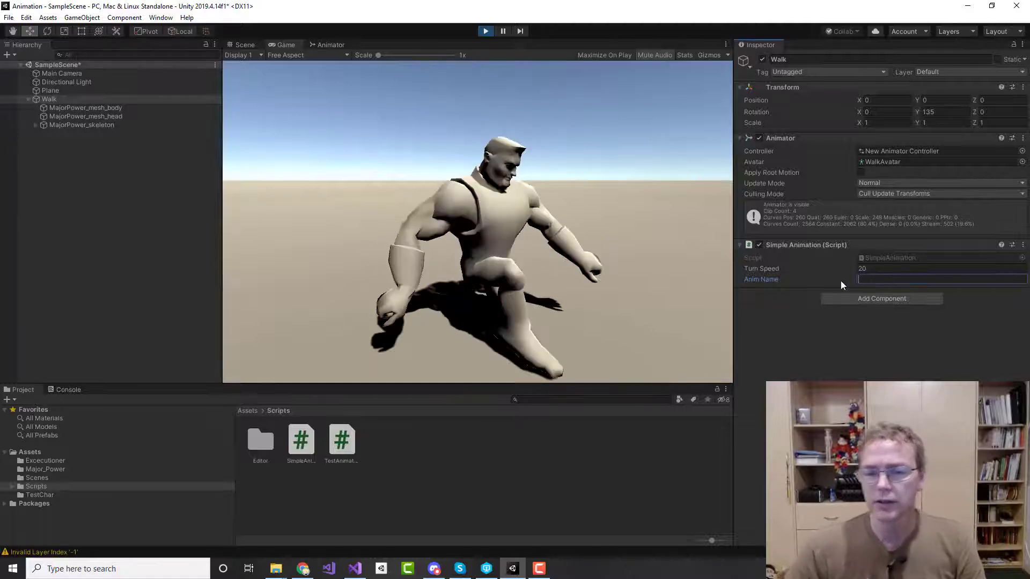
left_click(485, 31)
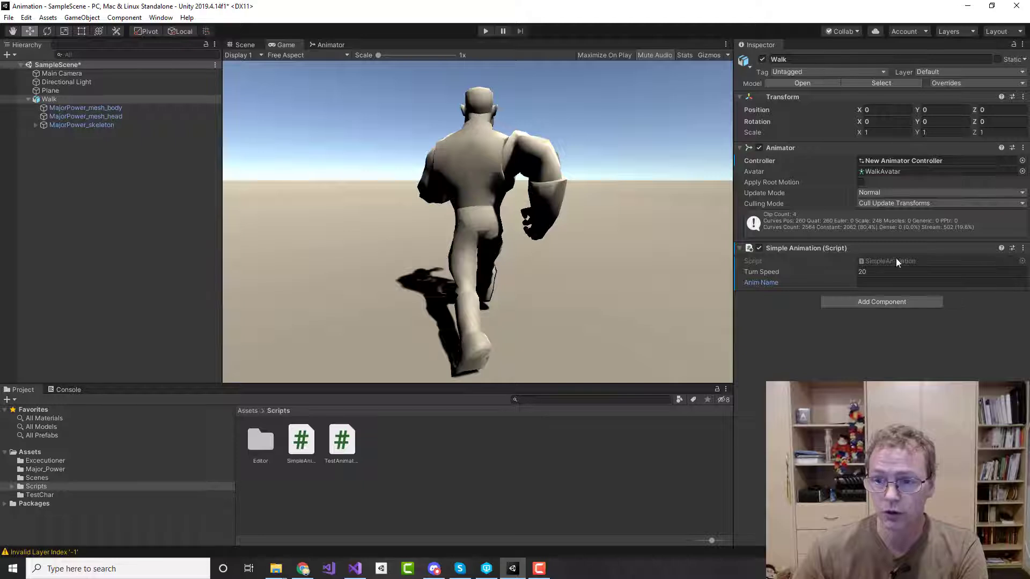
Open the animator controller assigned to the Walk object, review its states and locate the controller asset in the TestChar folder
left_click(903, 161)
double_click(902, 161)
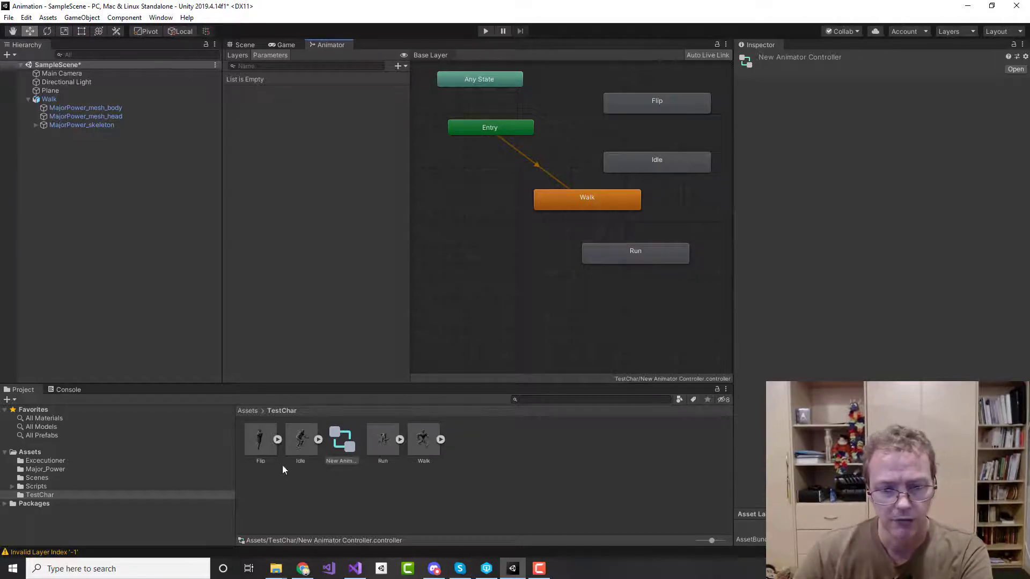
left_click(344, 452)
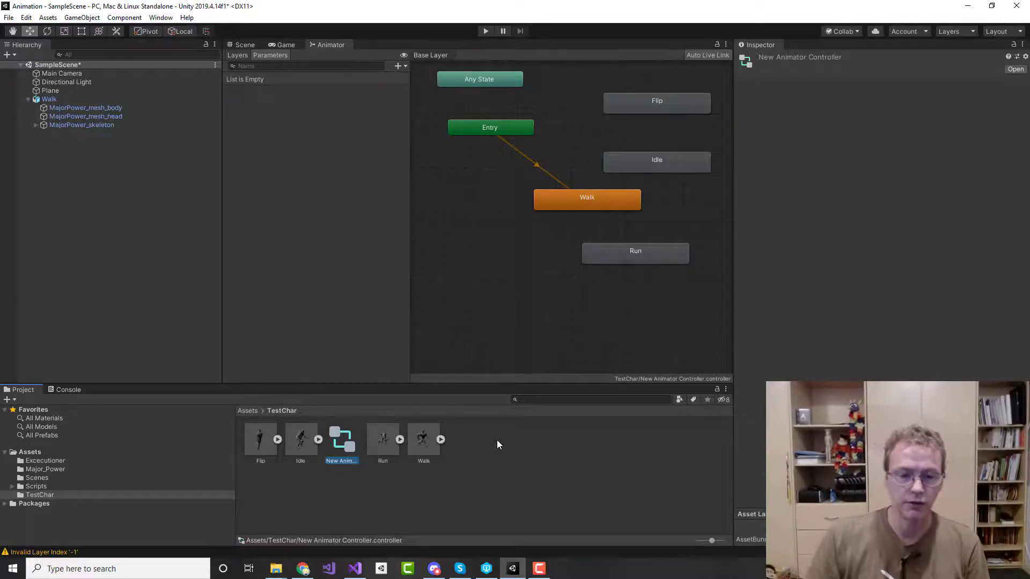
left_click(466, 461)
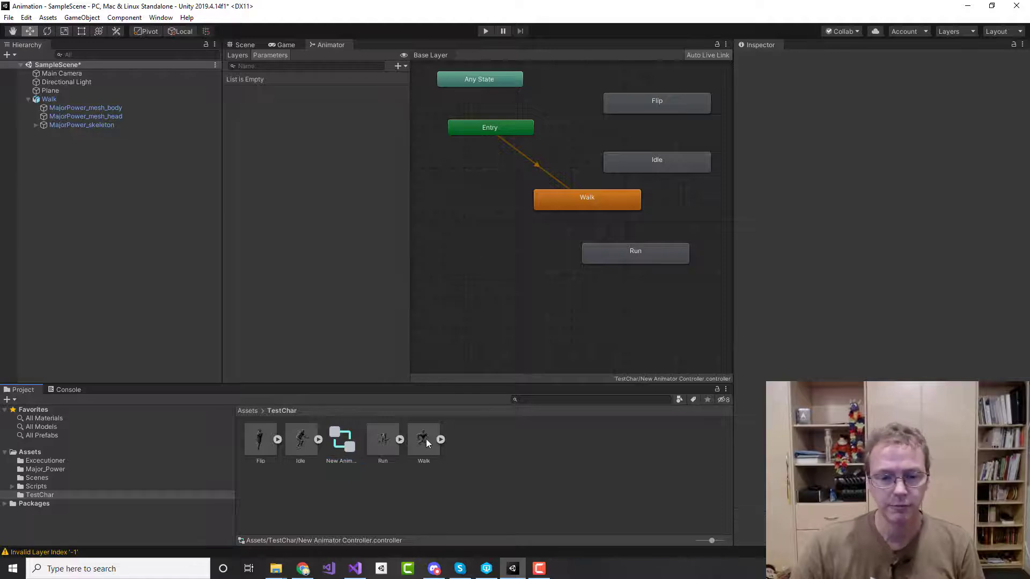
Look through the Run and Idle models and examine the sub-assets contained in the Flip model
left_click(387, 442)
left_click(293, 442)
left_click(276, 441)
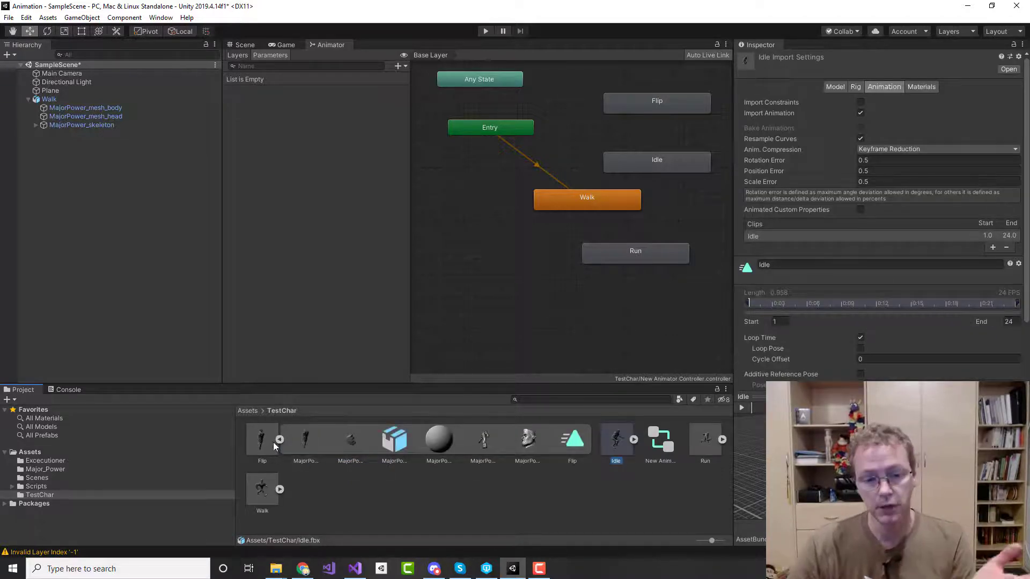
left_click(278, 439)
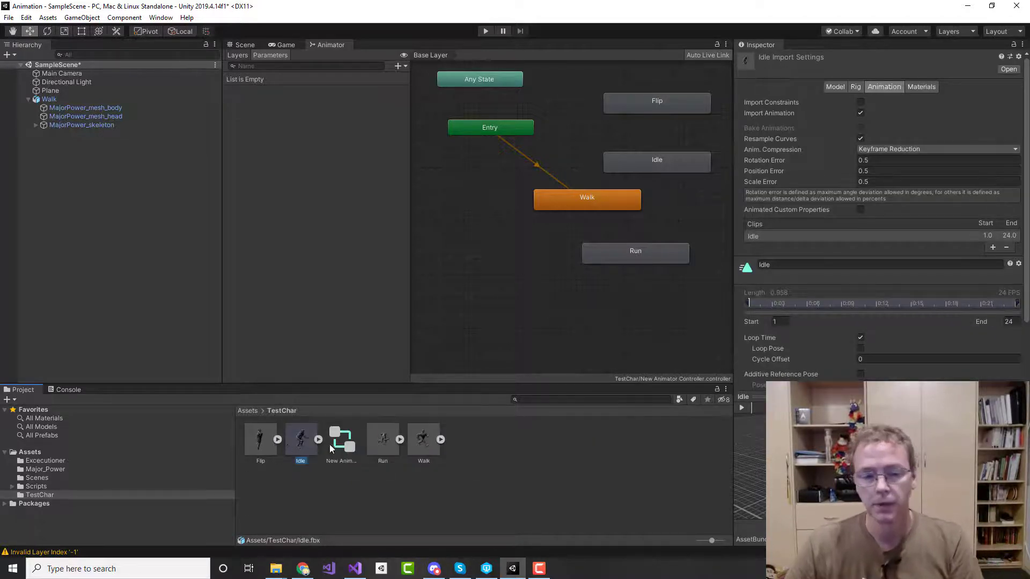
Review the Walk model's import settings, covering its avatar definition, scale factor, clip name and looping option
left_click(420, 441)
left_click(856, 88)
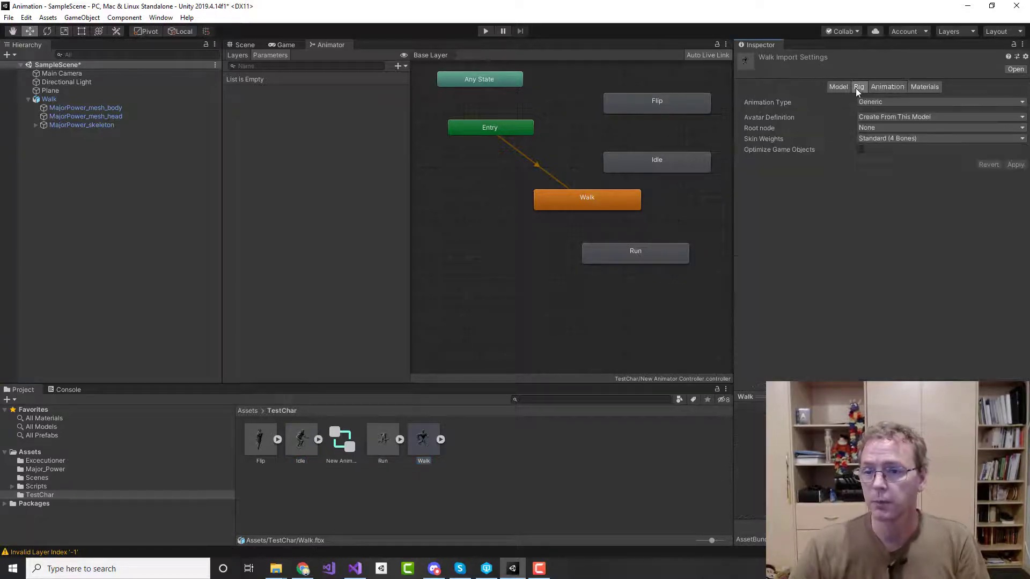
left_click(909, 118)
left_click(901, 116)
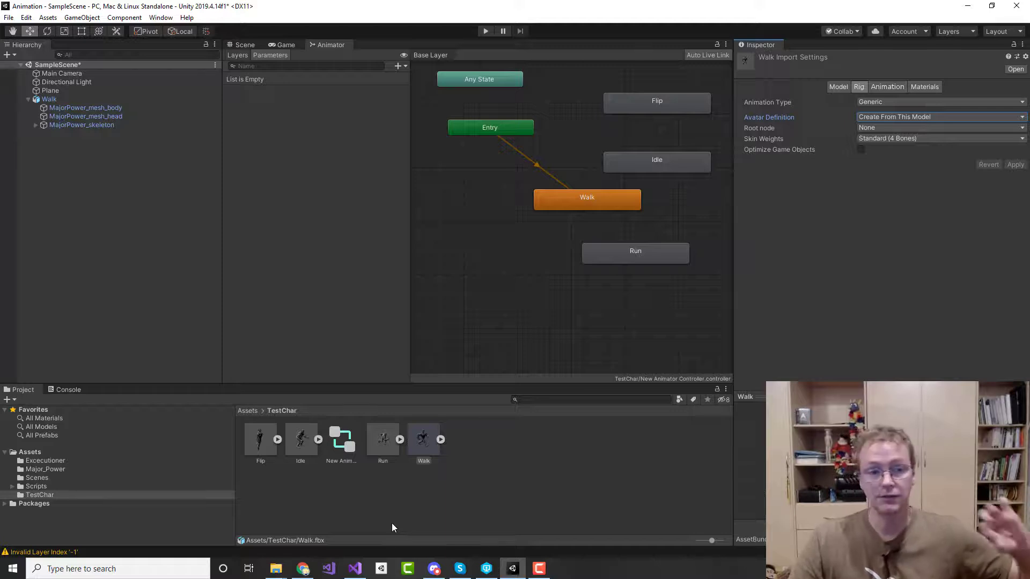
left_click(837, 88)
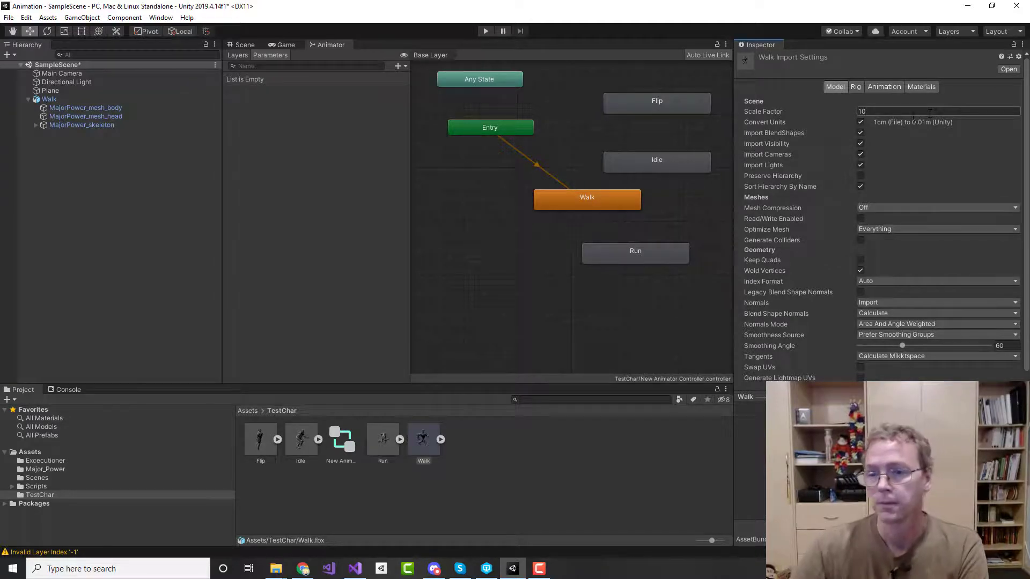
left_click(884, 87)
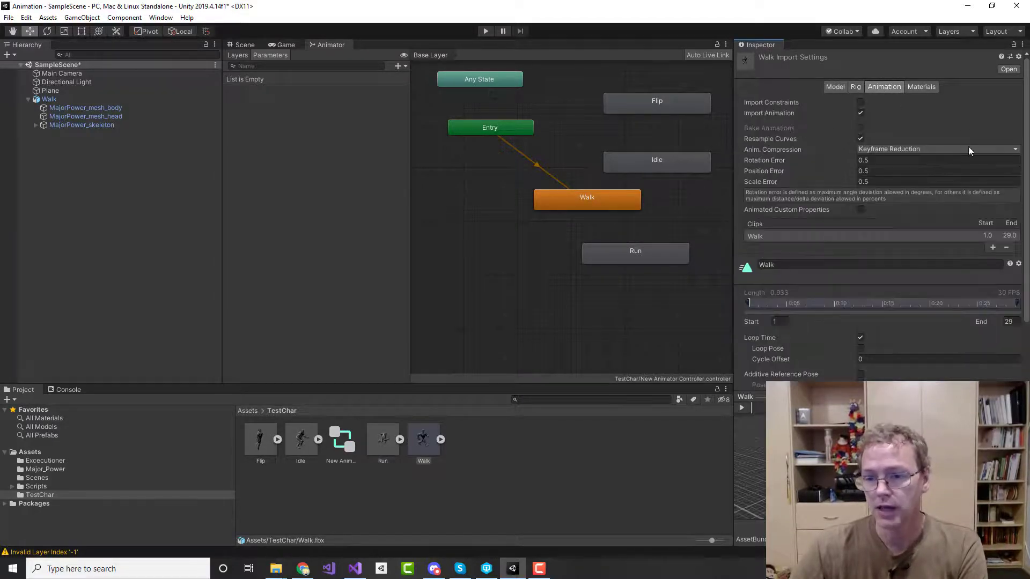
left_click(773, 265)
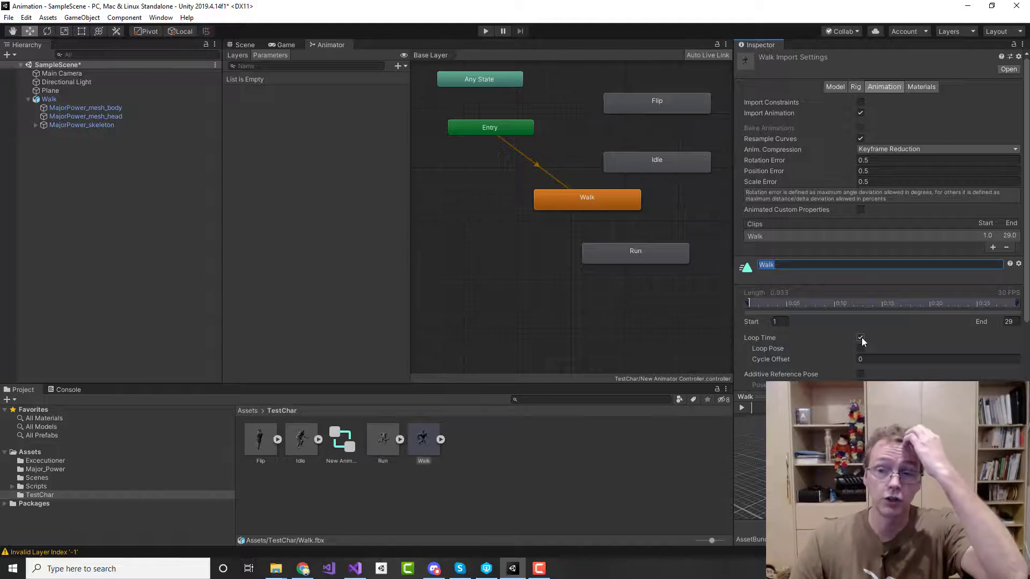
Enable Loop Time for the Flip model's clip and apply the import settings
left_click(261, 439)
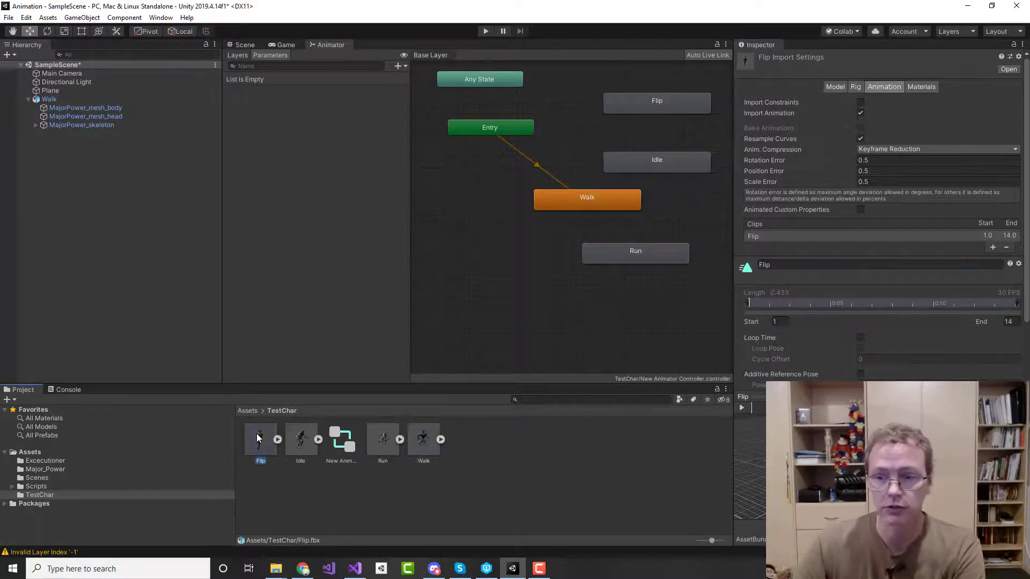
left_click(860, 338)
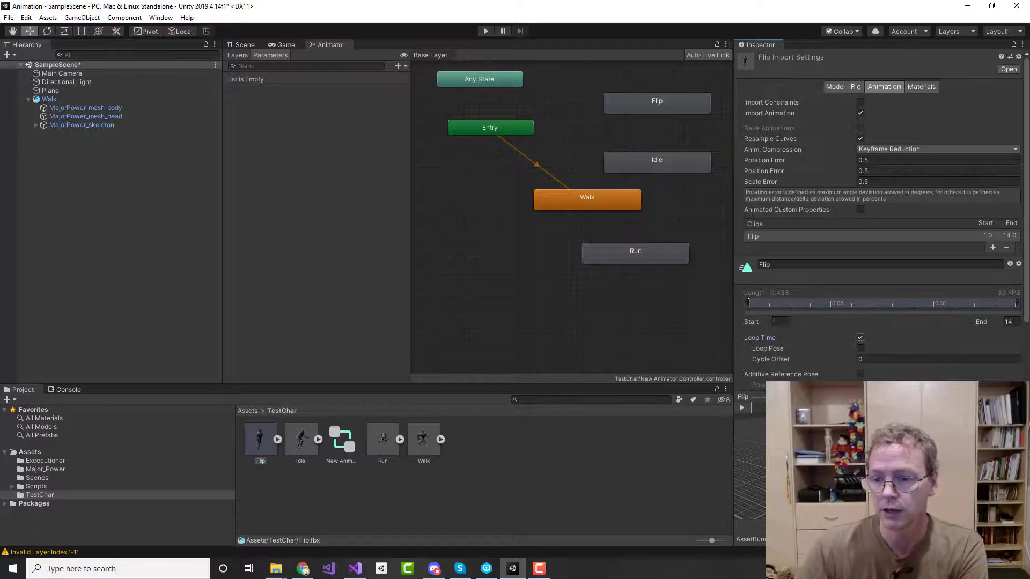
scroll(989, 351, "down", 3)
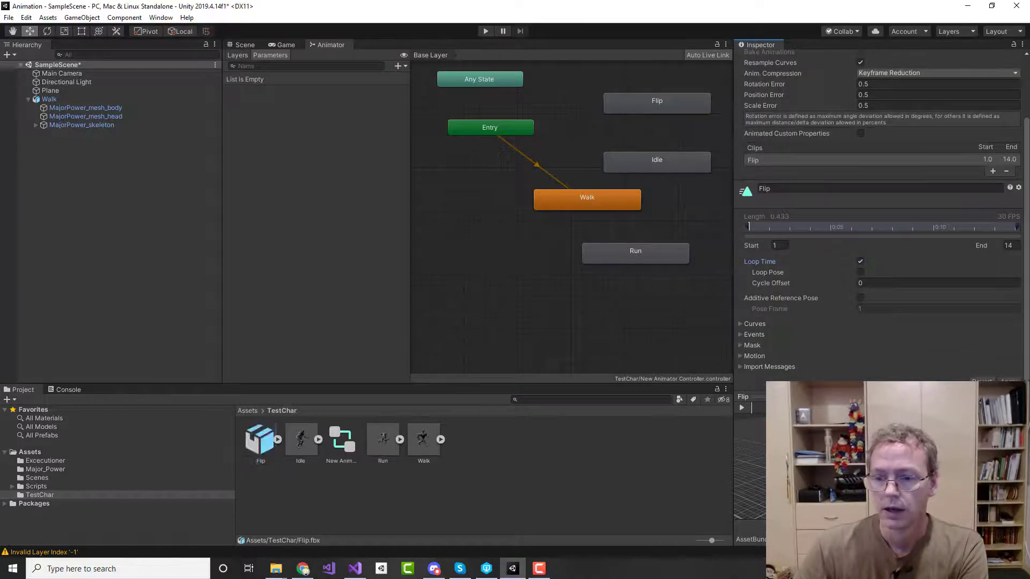
Play the scene in the Game view and set the Walk object's Anim Name to Flip on its Simple Animation script
left_click(287, 45)
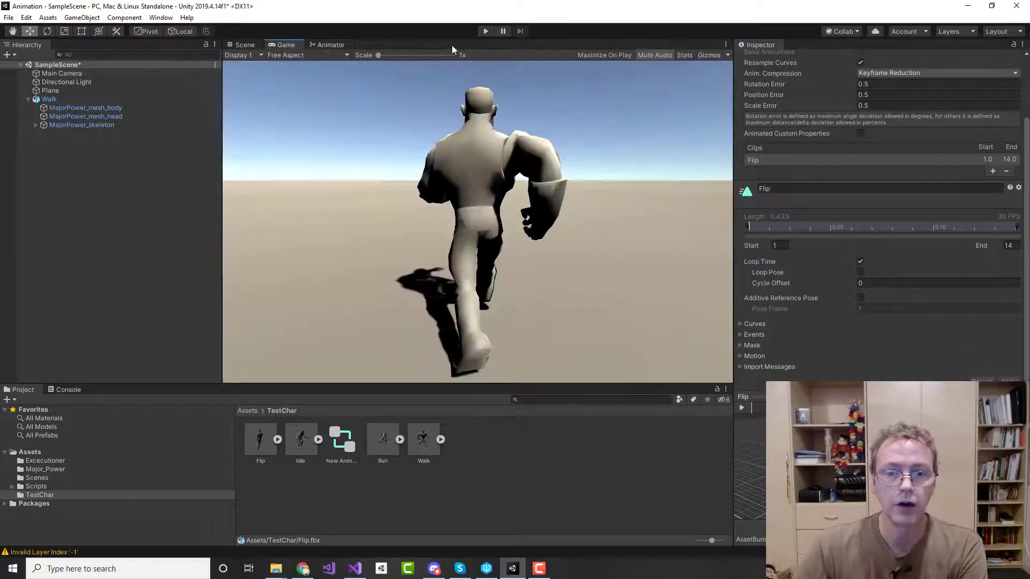
left_click(486, 31)
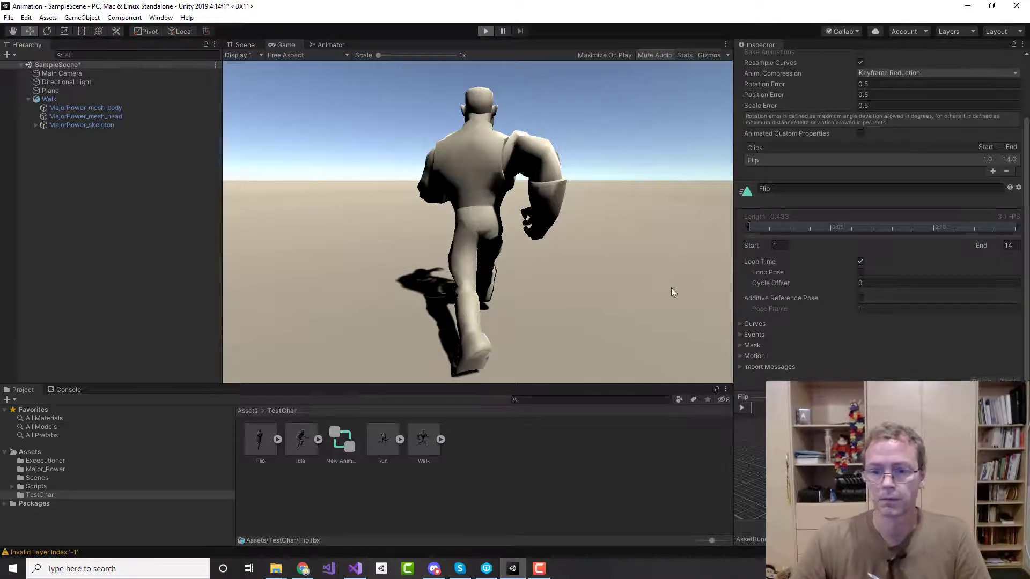
left_click(50, 99)
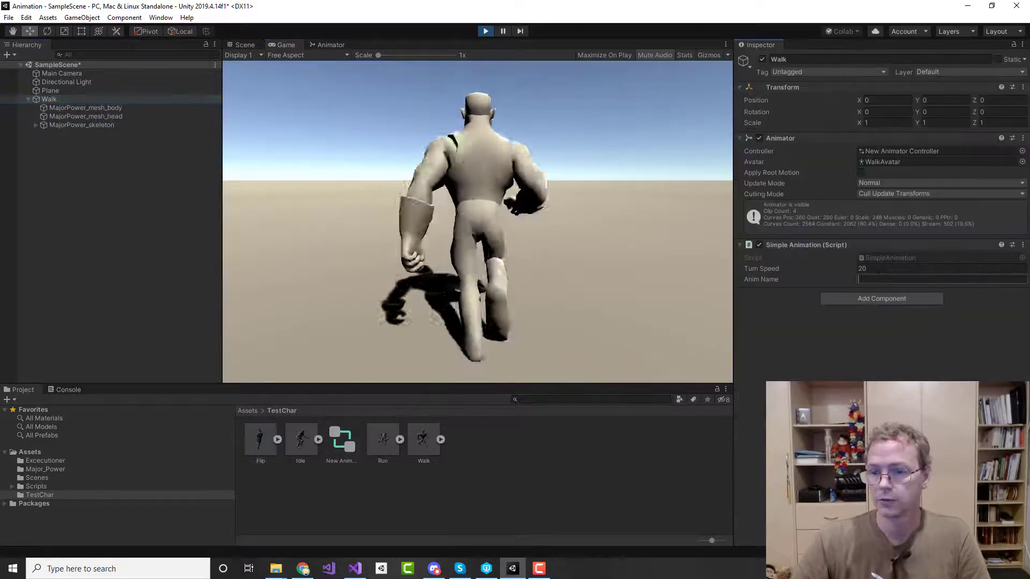
left_click(881, 278)
type("Flip")
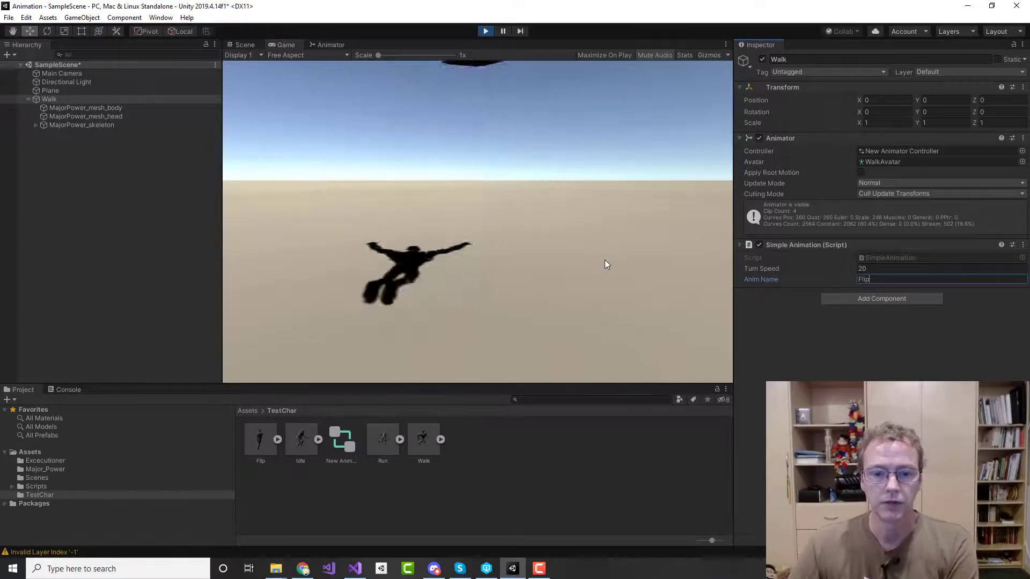
Test turning the flipping character in all four directions in the running game, and stop play mode
left_click(520, 223)
key("Right")
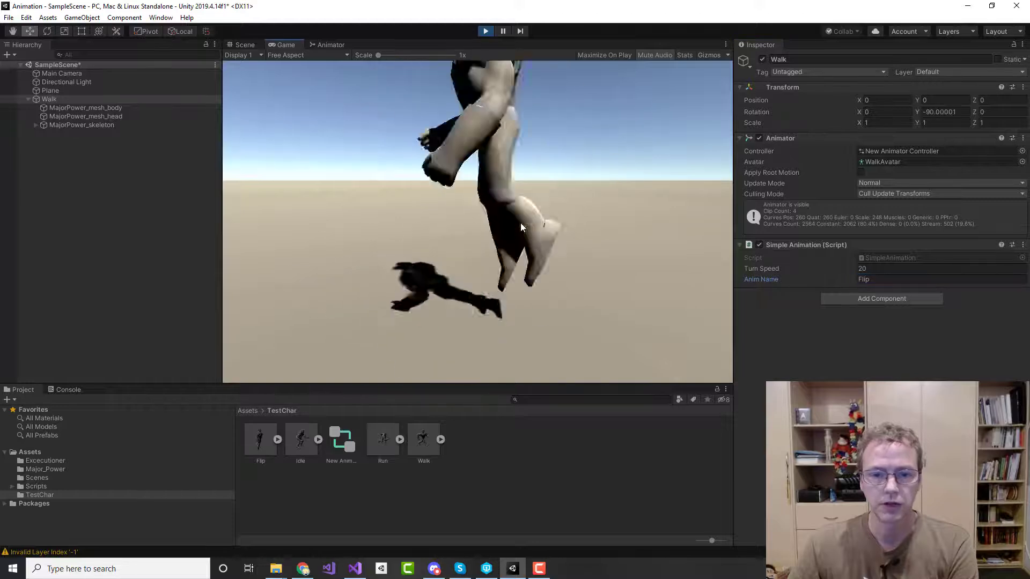
key("Down")
key("Left")
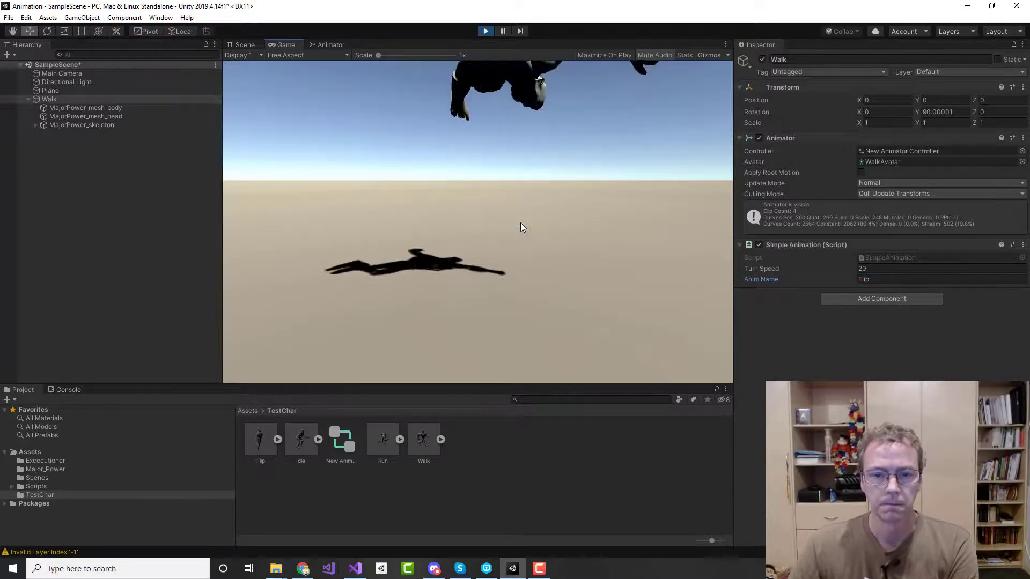
key("Up")
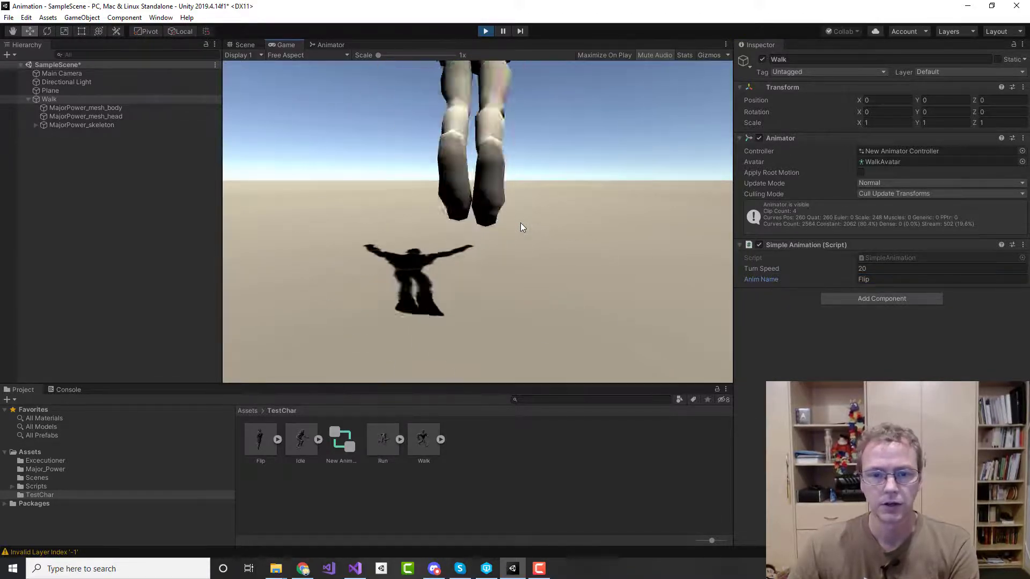
left_click(485, 31)
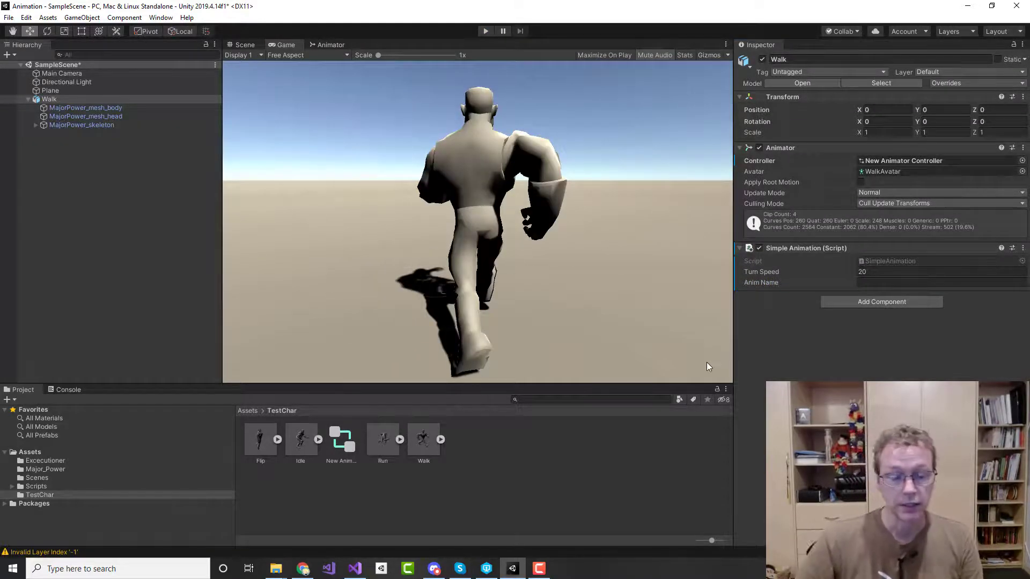
Open the SimpleAnimation script from the Scripts folder in Visual Studio and reload the externally modified solution
left_click(35, 487)
double_click(300, 440)
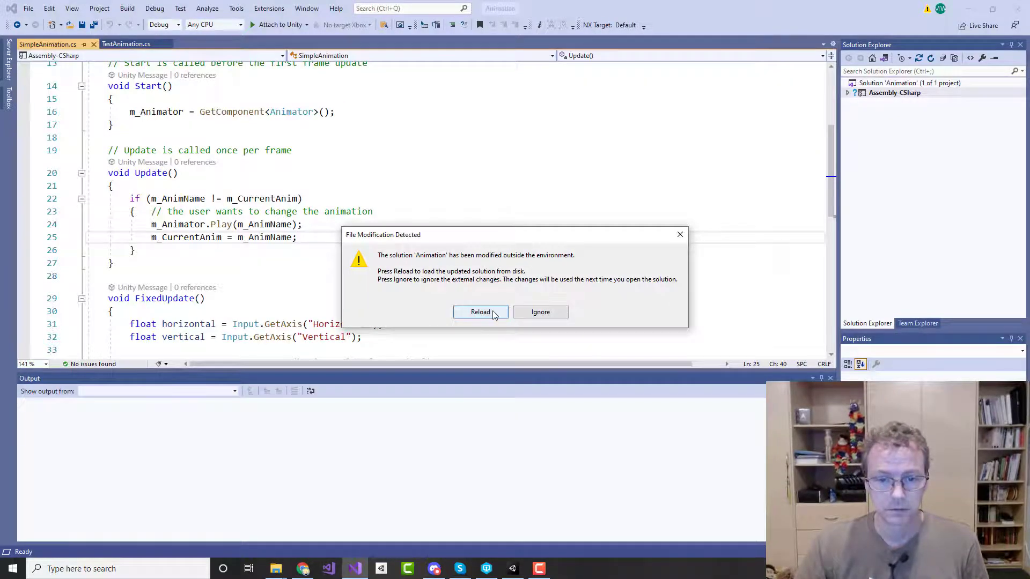
left_click(480, 312)
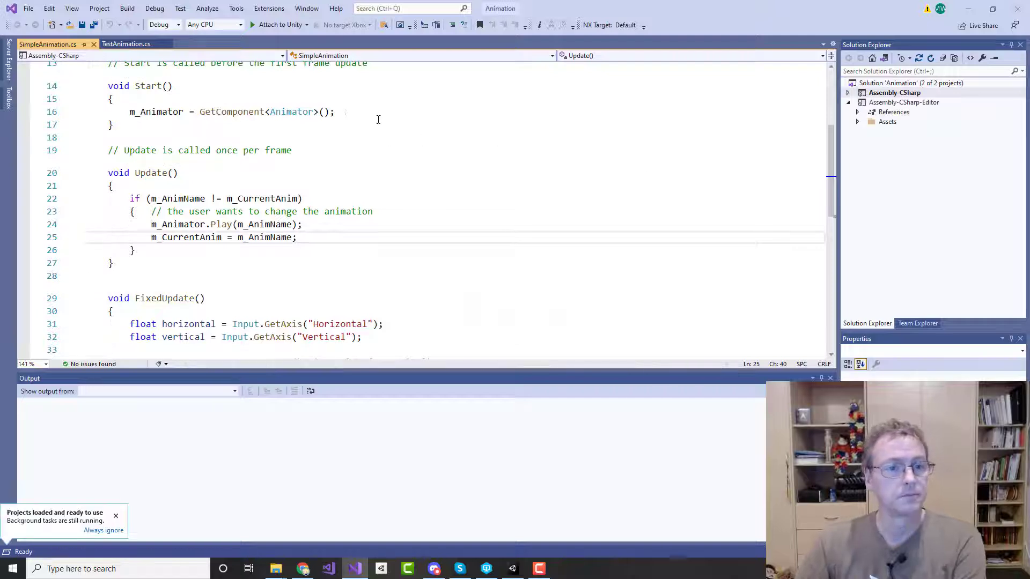
Examine the script's turnSpeed field and the FixedUpdate code that rotates the character towards the input direction with RotateTowards and LookRotation
scroll(387, 120, "up", 4)
scroll(387, 120, "down", 1)
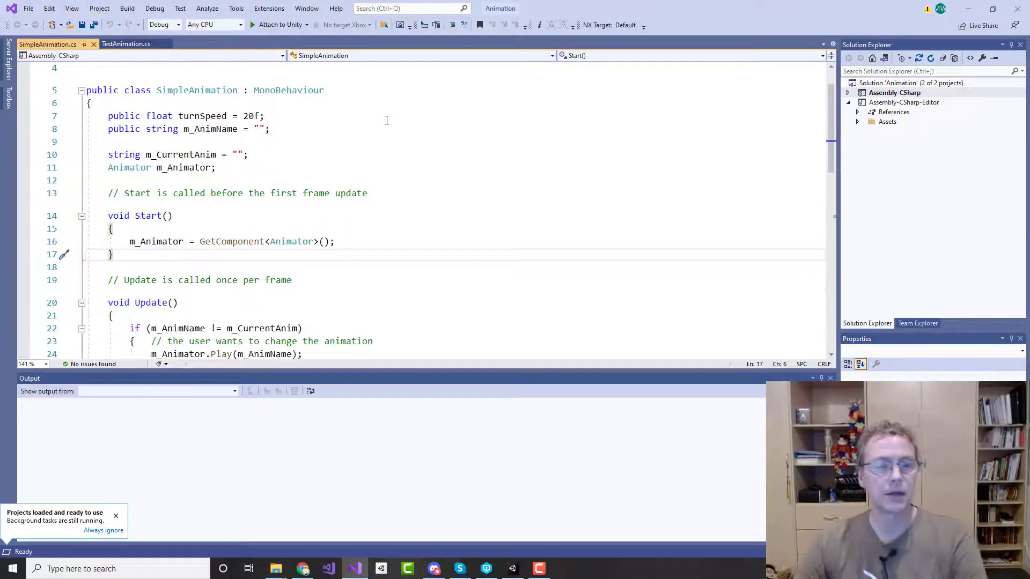
scroll(393, 125, "down", 1)
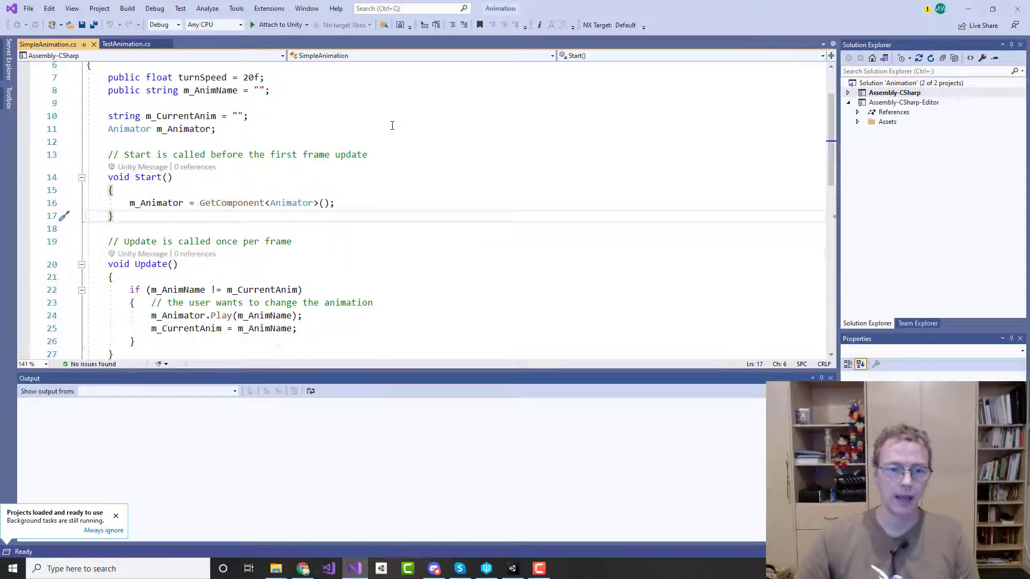
scroll(280, 94, "up", 1)
left_click_drag(265, 116, 79, 115)
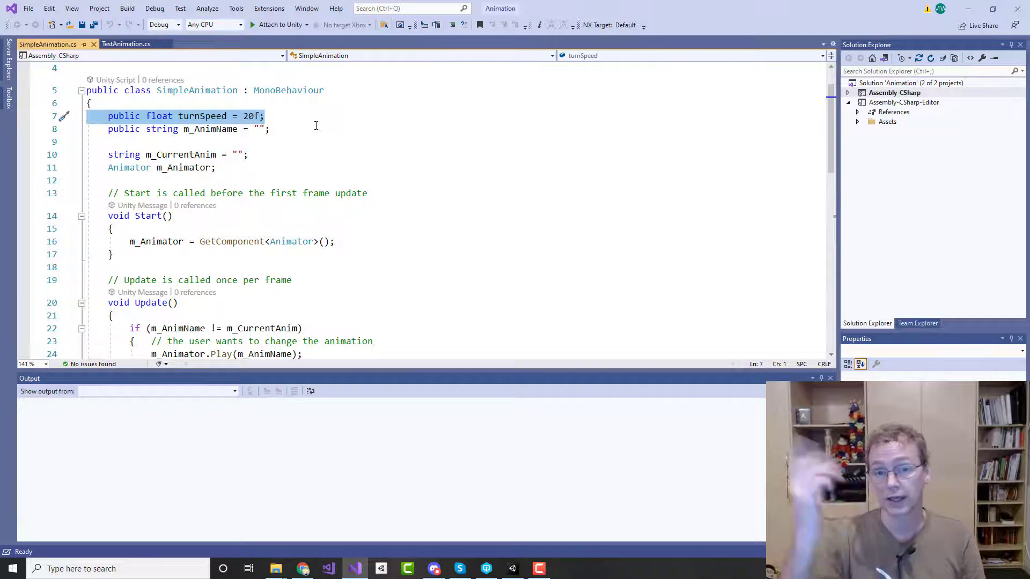
scroll(394, 123, "down", 5)
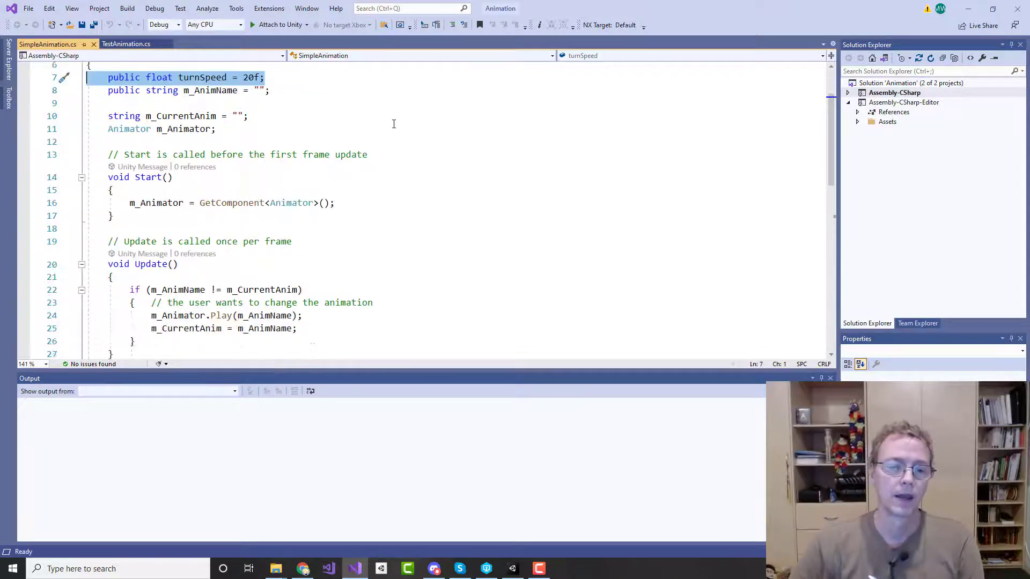
scroll(392, 124, "down", 1)
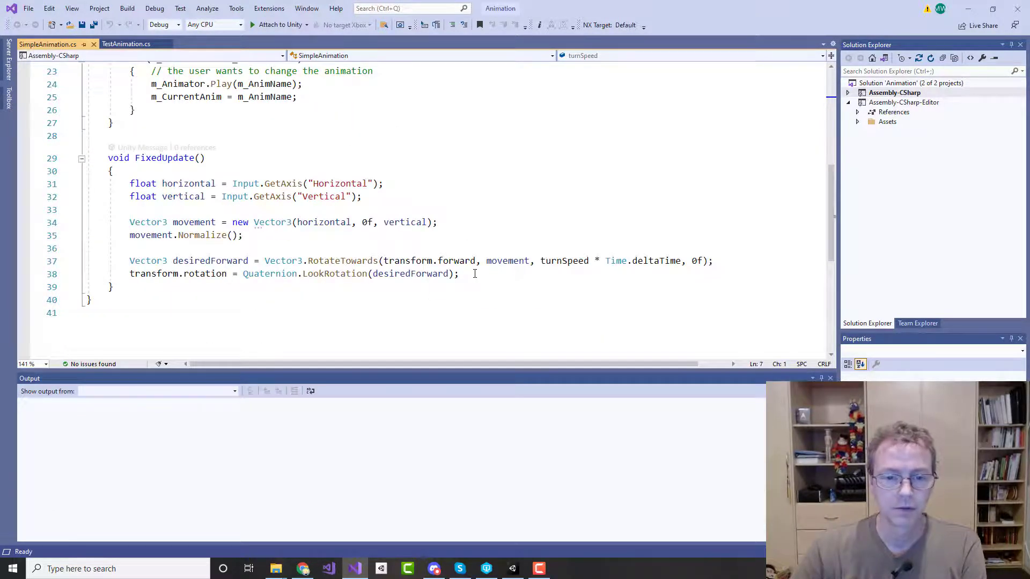
left_click_drag(476, 274, 60, 222)
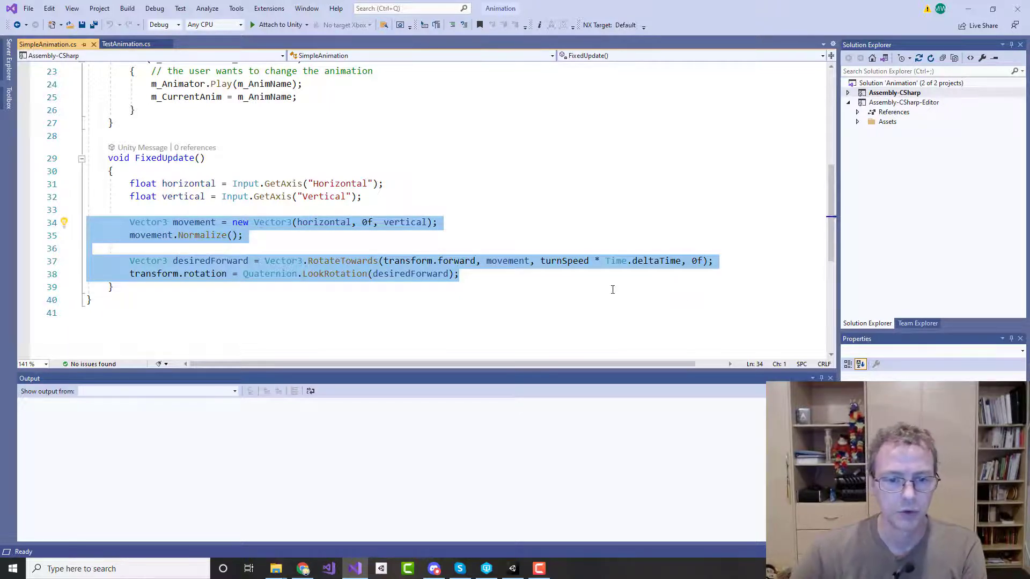
double_click(342, 261)
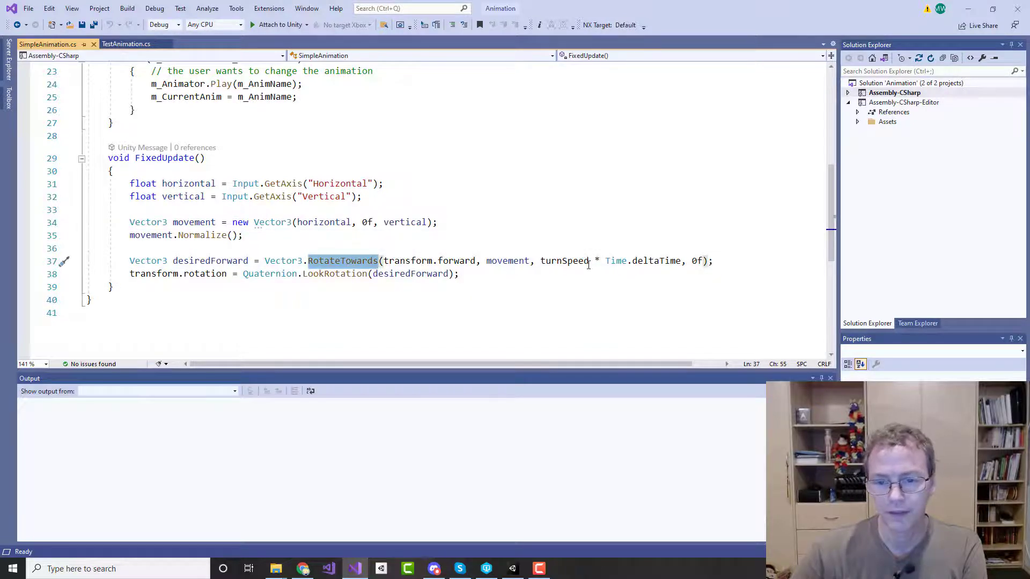
left_click_drag(540, 261, 589, 261)
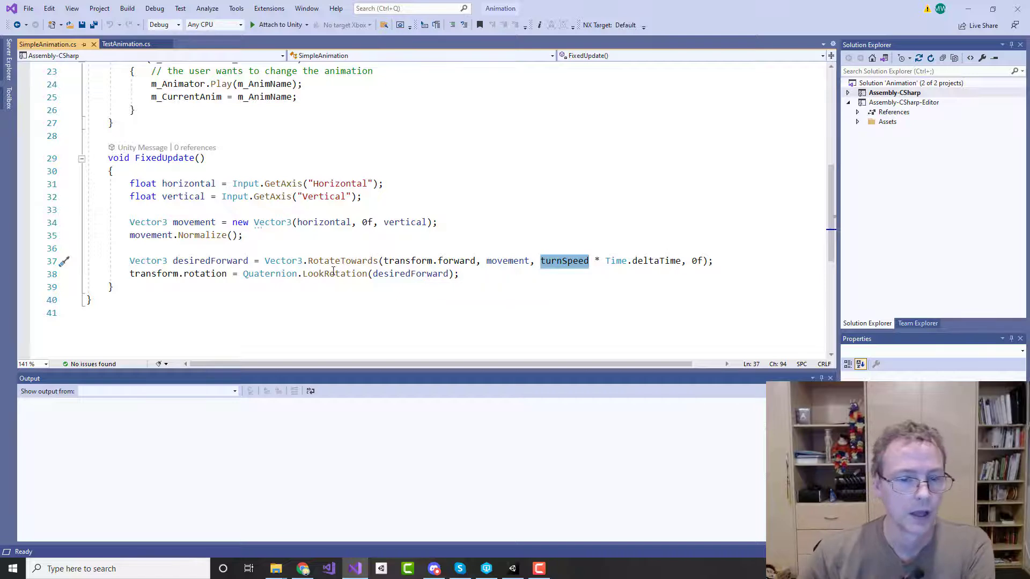
left_click(254, 274)
Examine the Update code that compares m_AnimName with m_CurrentAnim and plays the requested animation, along with the public m_AnimName declaration
scroll(382, 250, "up", 4)
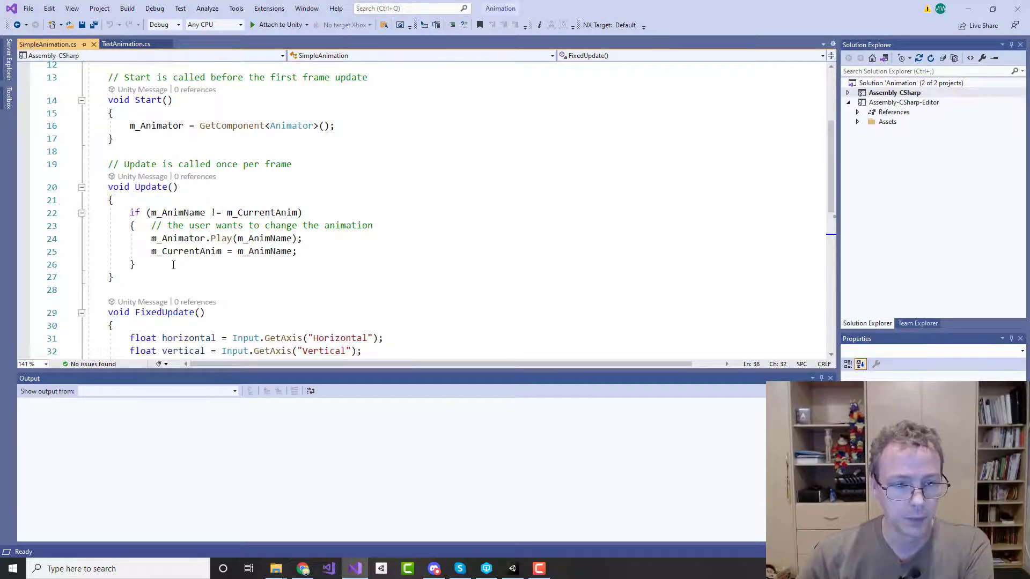
left_click_drag(173, 265, 88, 212)
left_click(373, 267)
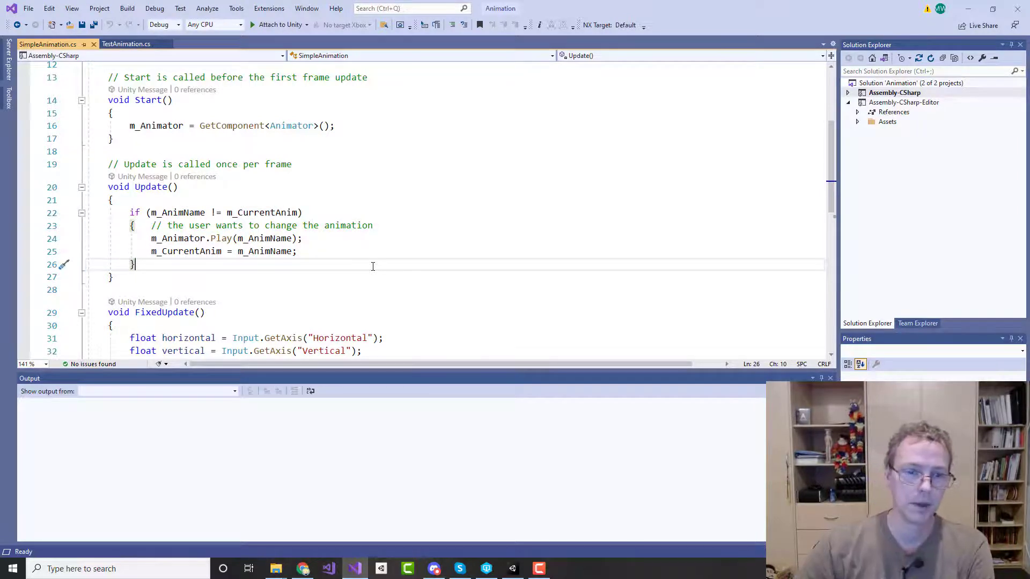
double_click(177, 212)
scroll(432, 212, "up", 2)
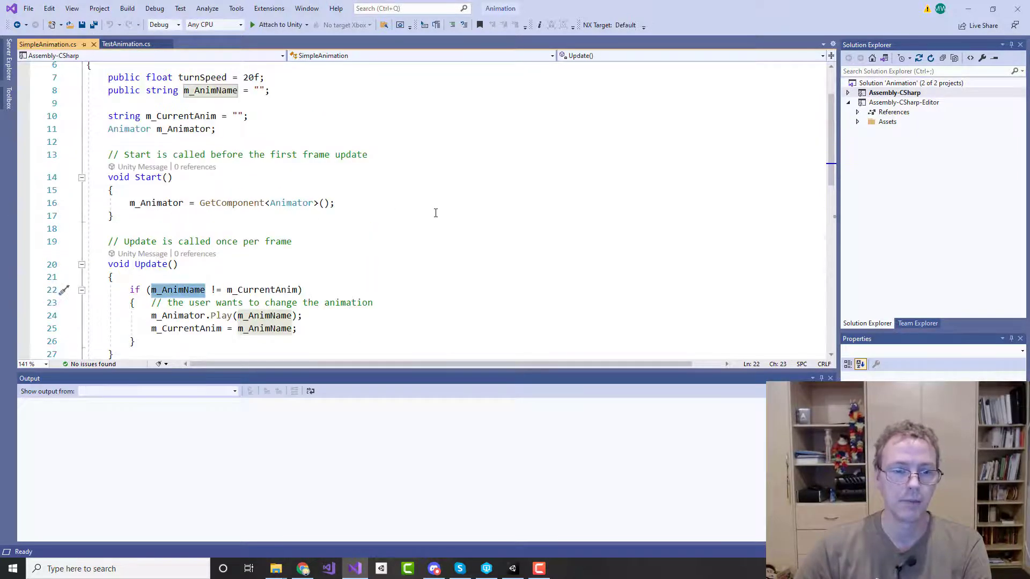
scroll(335, 176, "up", 1)
left_click_drag(109, 129, 331, 130)
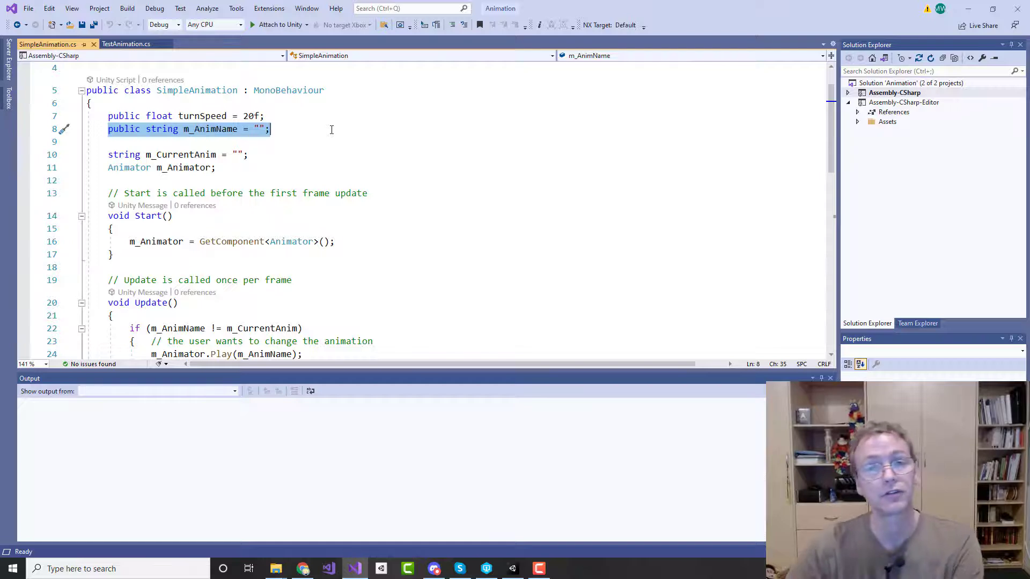
scroll(405, 137, "down", 1)
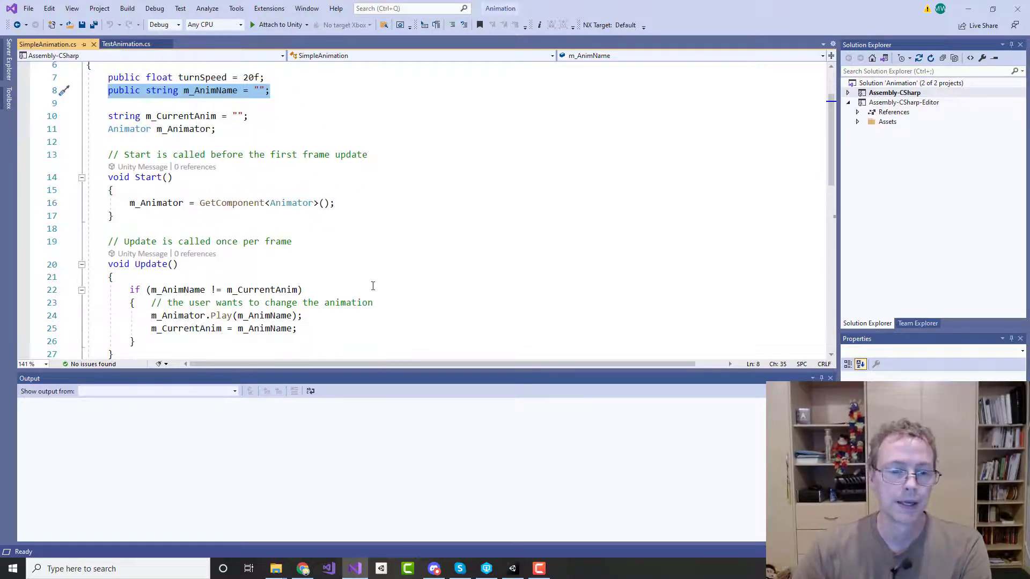
left_click_drag(150, 290, 297, 290)
left_click(358, 290)
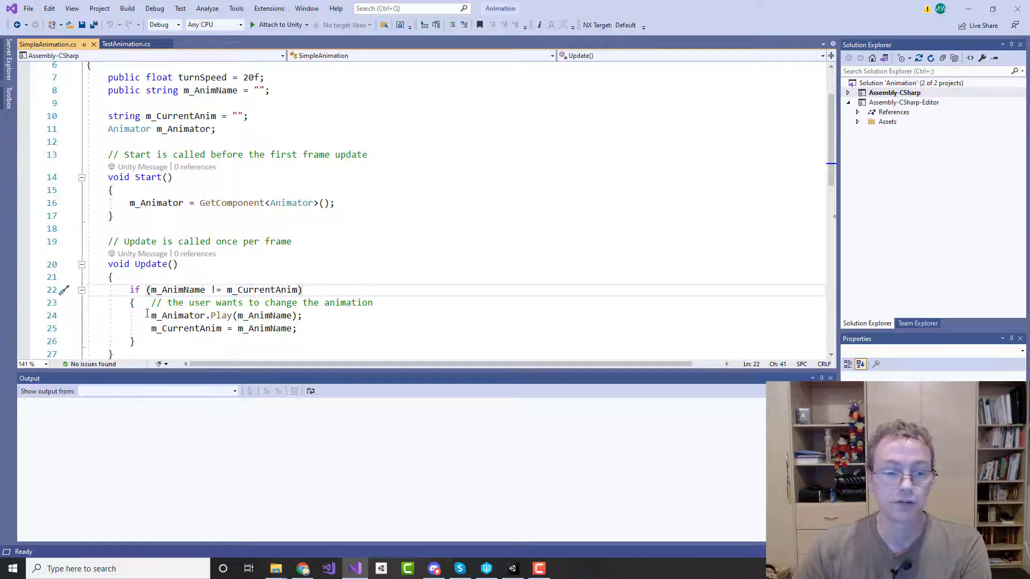
mouse_move(147, 314)
left_mouse_down()
mouse_move(344, 315)
mouse_move(317, 329)
mouse_move(147, 331)
left_mouse_up()
left_click(322, 328)
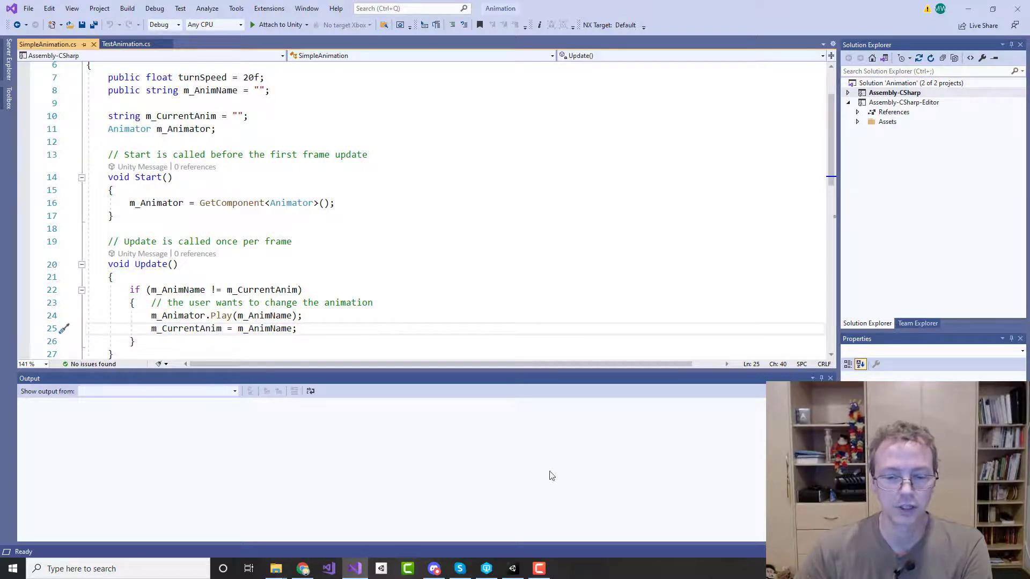
Switch back to Unity and examine the details of the Animator.Play warnings logged in the console
left_click(513, 568)
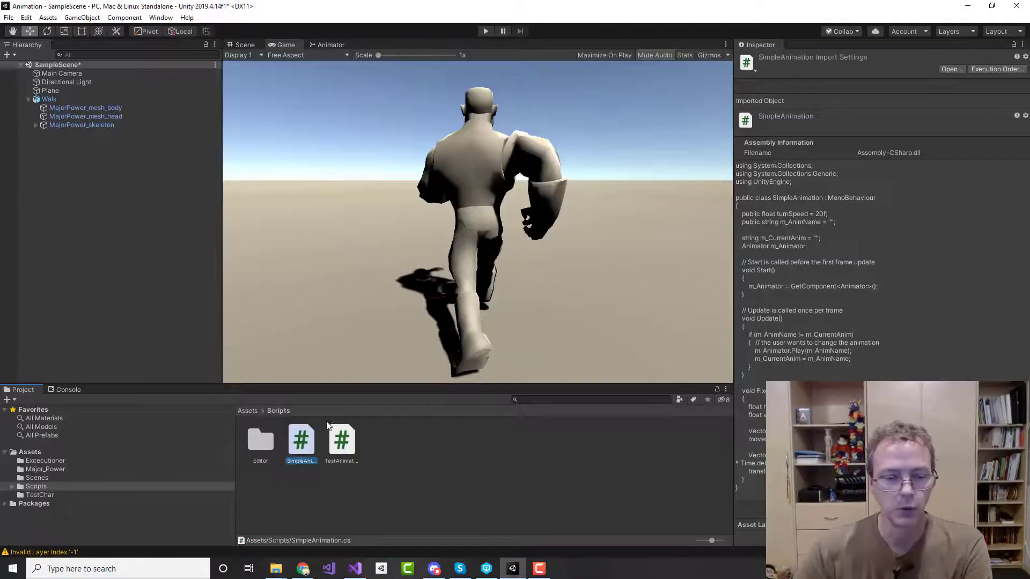
left_click(68, 390)
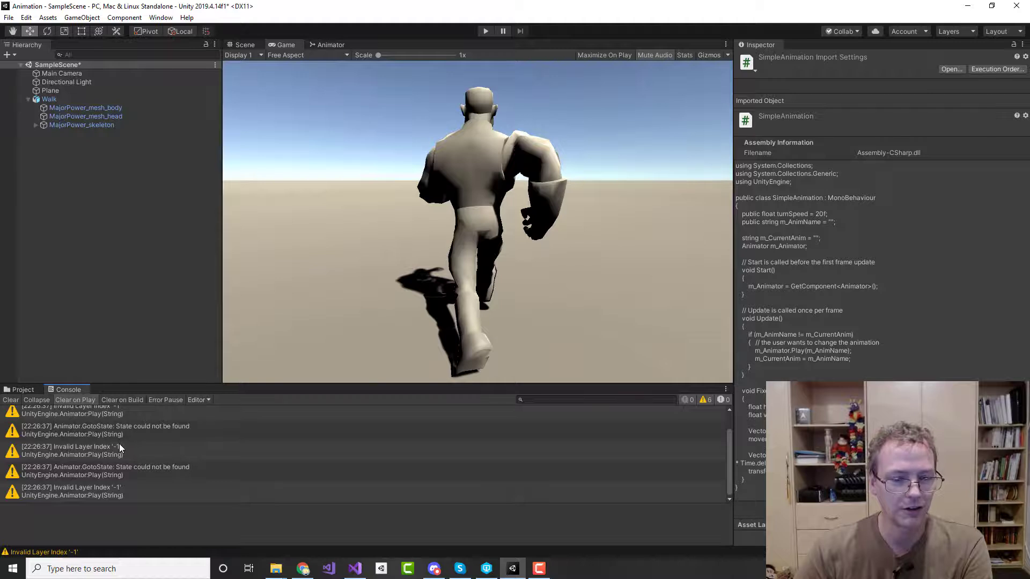
left_click(83, 450)
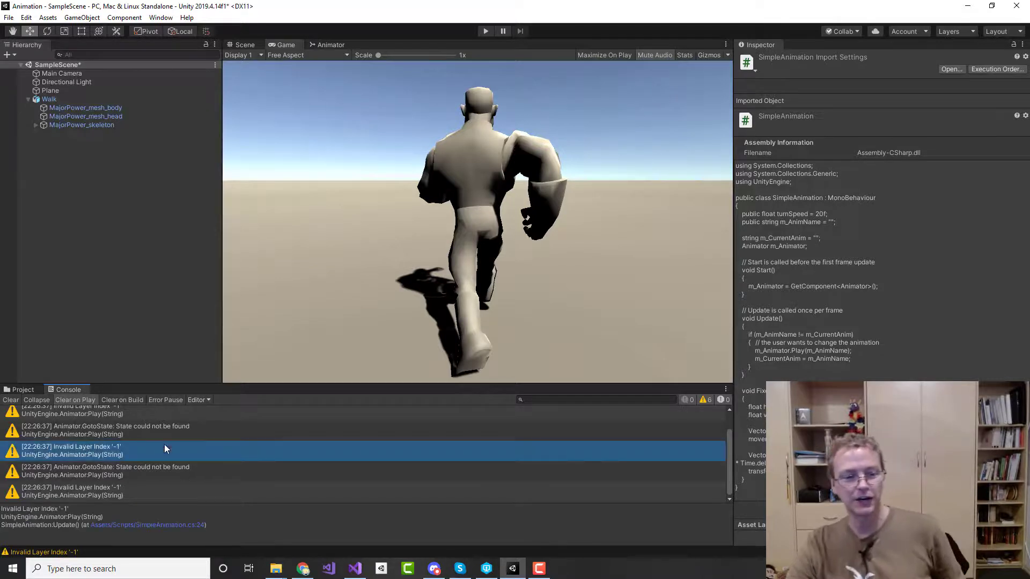
left_click(129, 434)
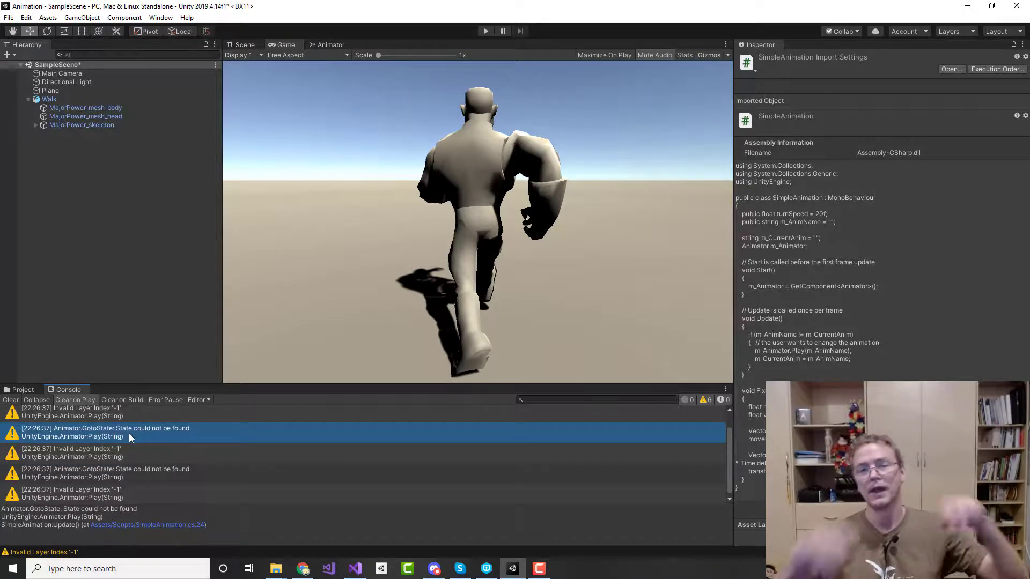